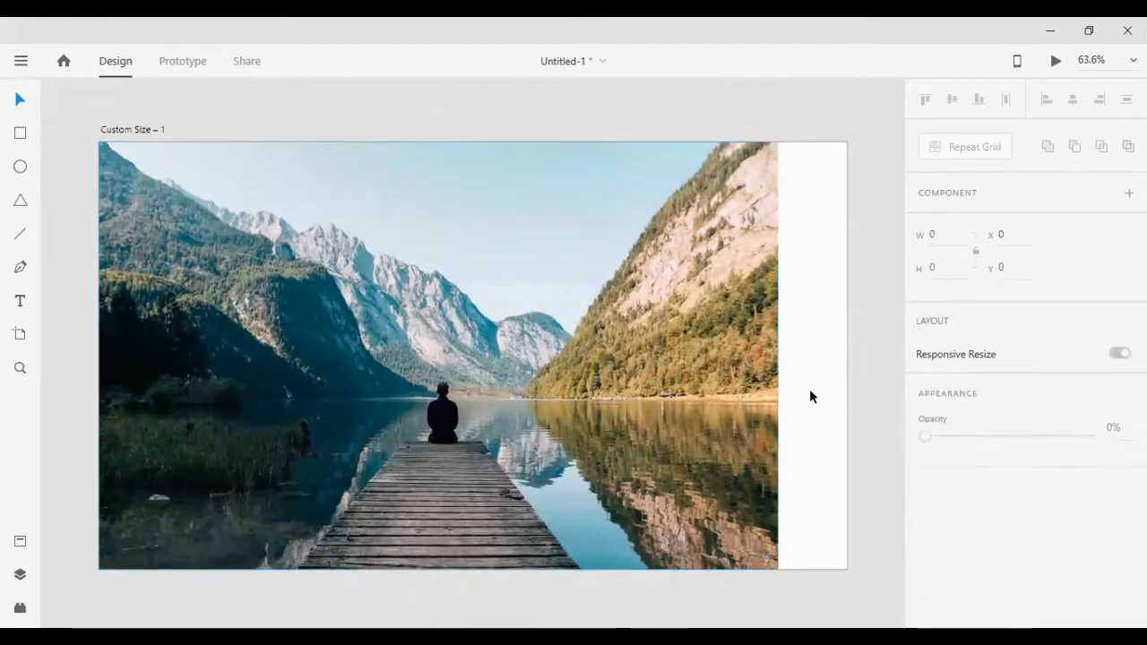
# Narrow the artboard so its edge lines up with the lake photo.
pyautogui.click(843, 352)
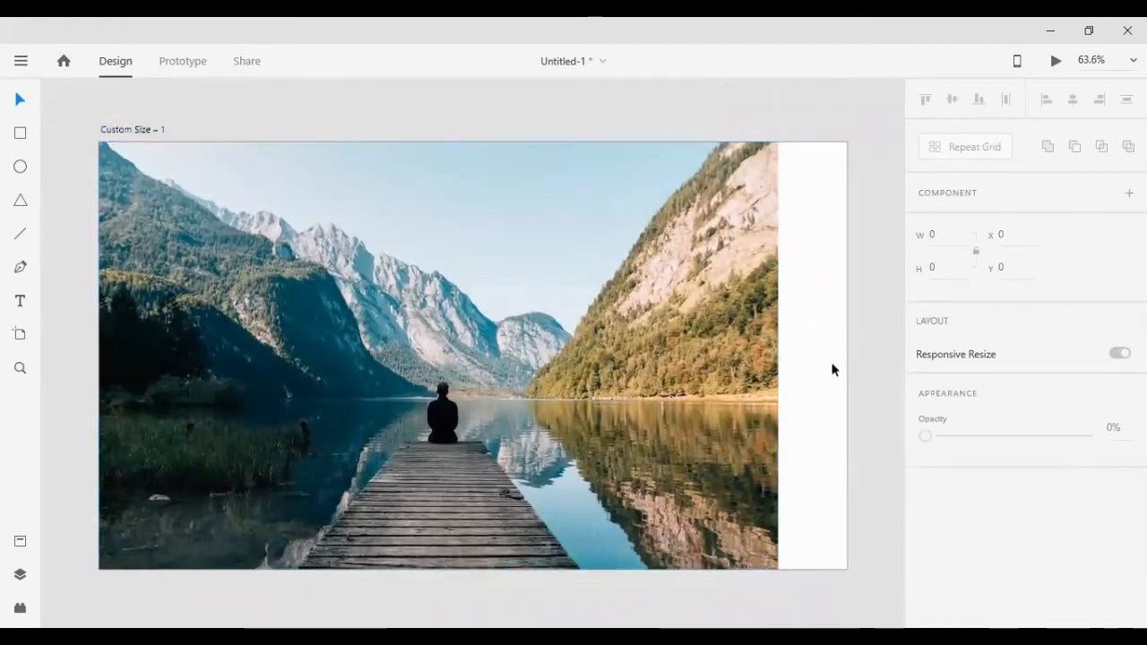
pyautogui.click(839, 367)
pyautogui.moveTo(847, 355); pyautogui.dragTo(780, 349)
pyautogui.click(863, 448)
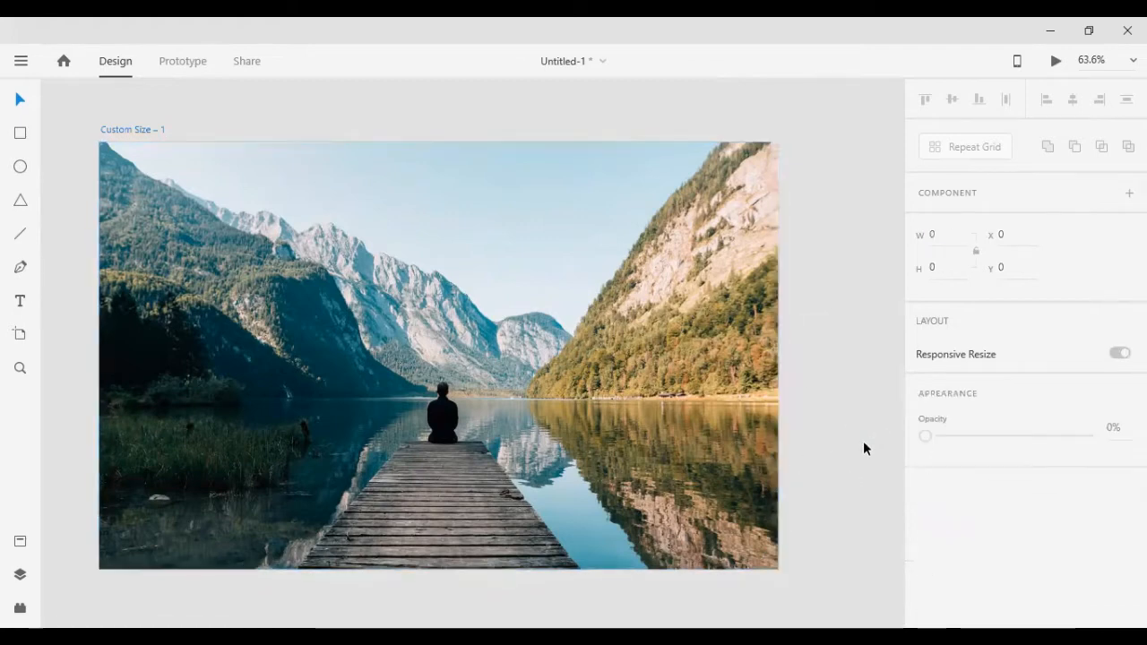
# Draw a rectangle about 1272 by 802 that covers the whole photo.
pyautogui.scroll(1, 819, 460)
pyautogui.scroll(-1, 819, 453)
pyautogui.hscroll(-6, 552, 433)
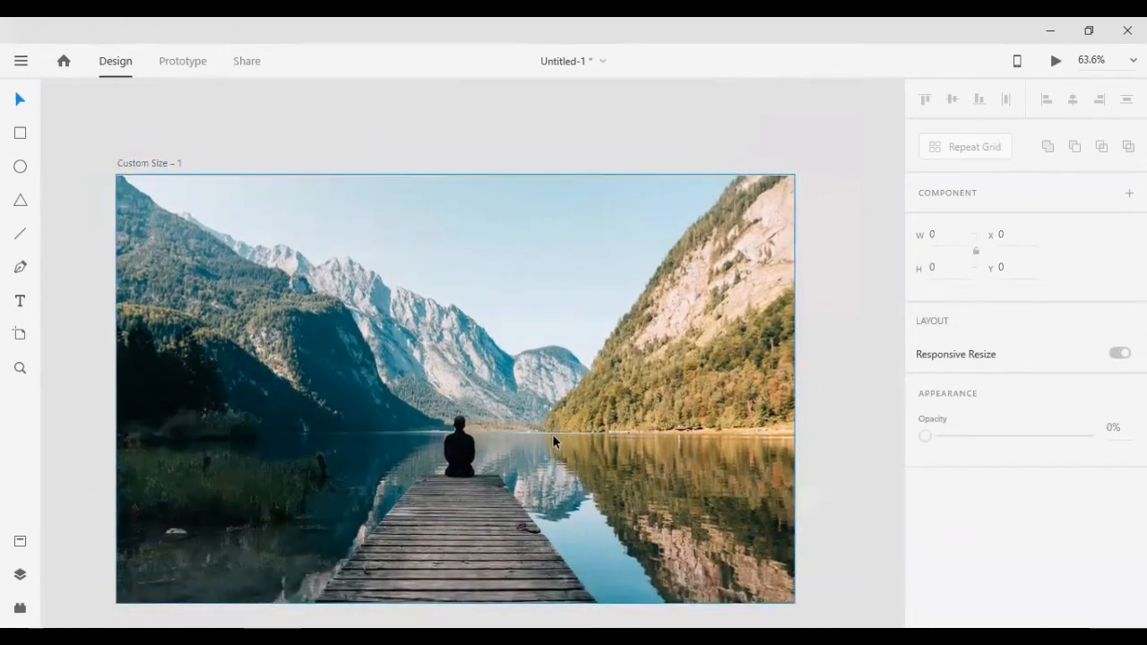
pyautogui.scroll(-2, 394, 439)
pyautogui.scroll(1, 394, 443)
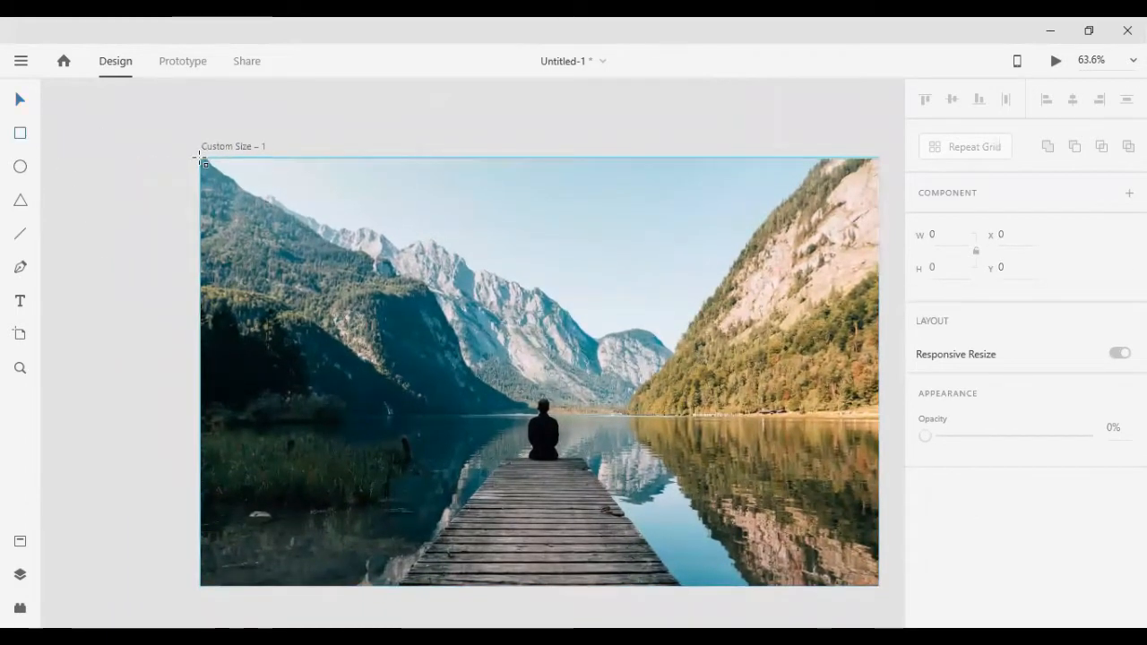
pyautogui.moveTo(201, 160); pyautogui.dragTo(880, 588)
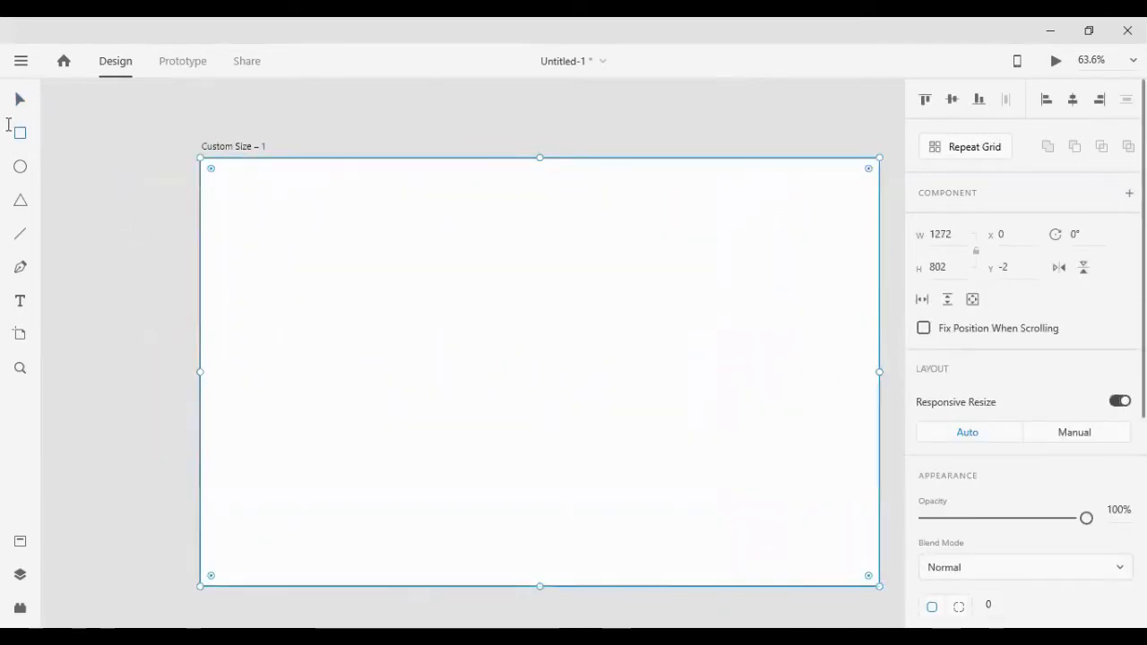
pyautogui.click(22, 100)
# Remove the rectangle's border and fill it with black.
pyautogui.scroll(-5, 986, 376)
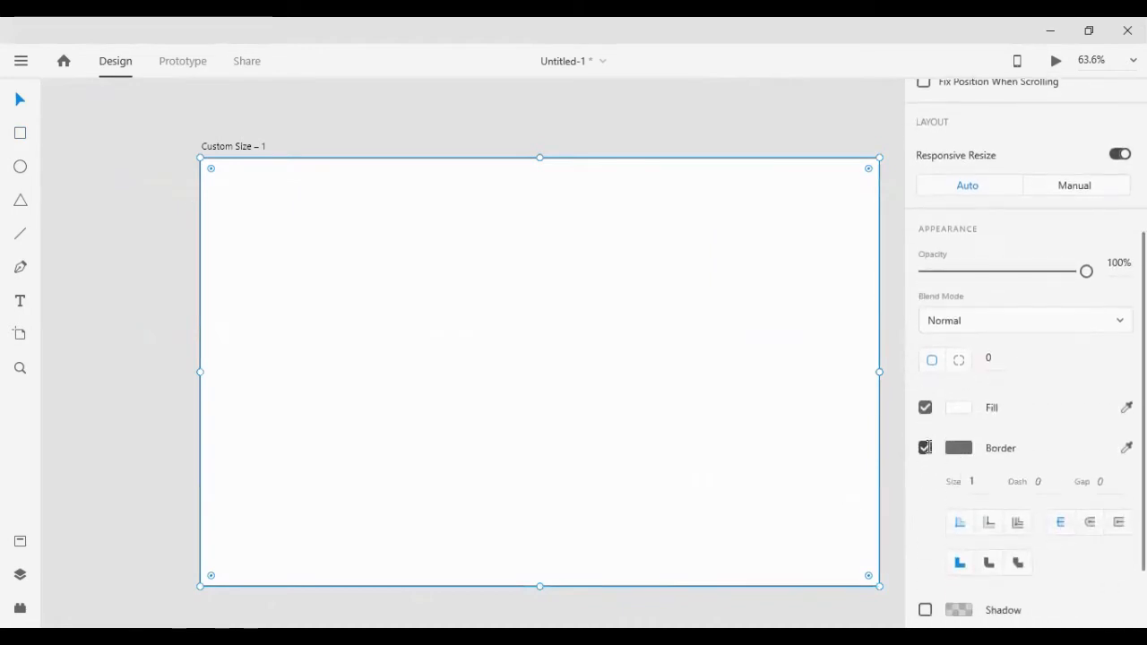
pyautogui.click(959, 436)
pyautogui.moveTo(807, 350); pyautogui.dragTo(907, 522)
pyautogui.click(165, 198)
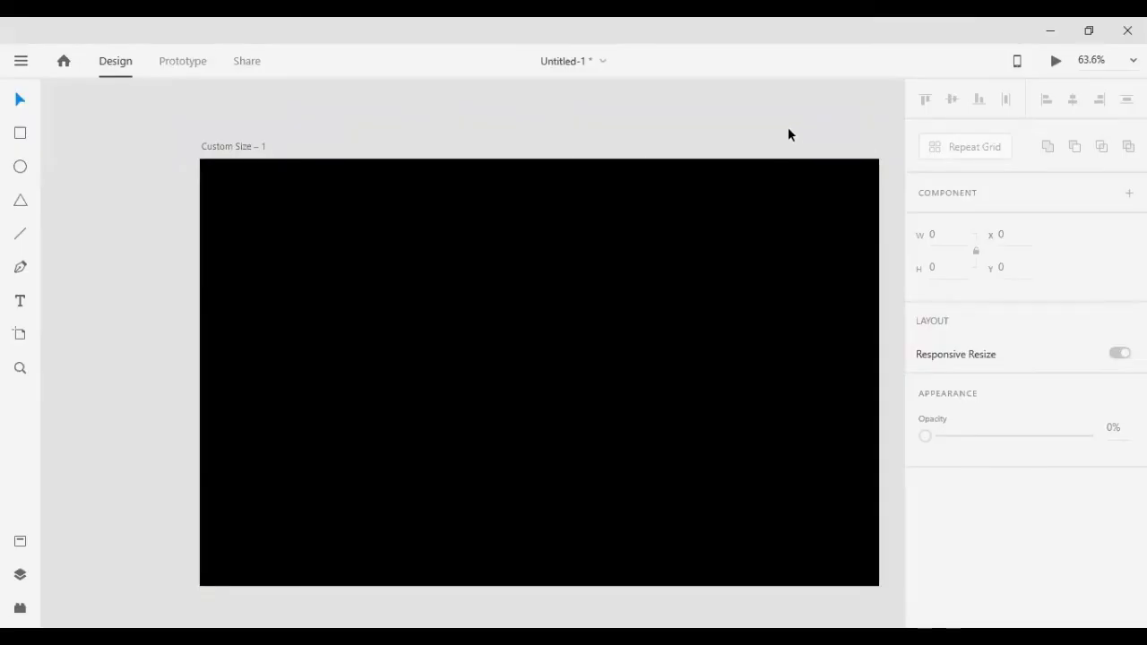
# Set the black rectangle's opacity to 65% so it darkens the photo underneath.
pyautogui.click(751, 287)
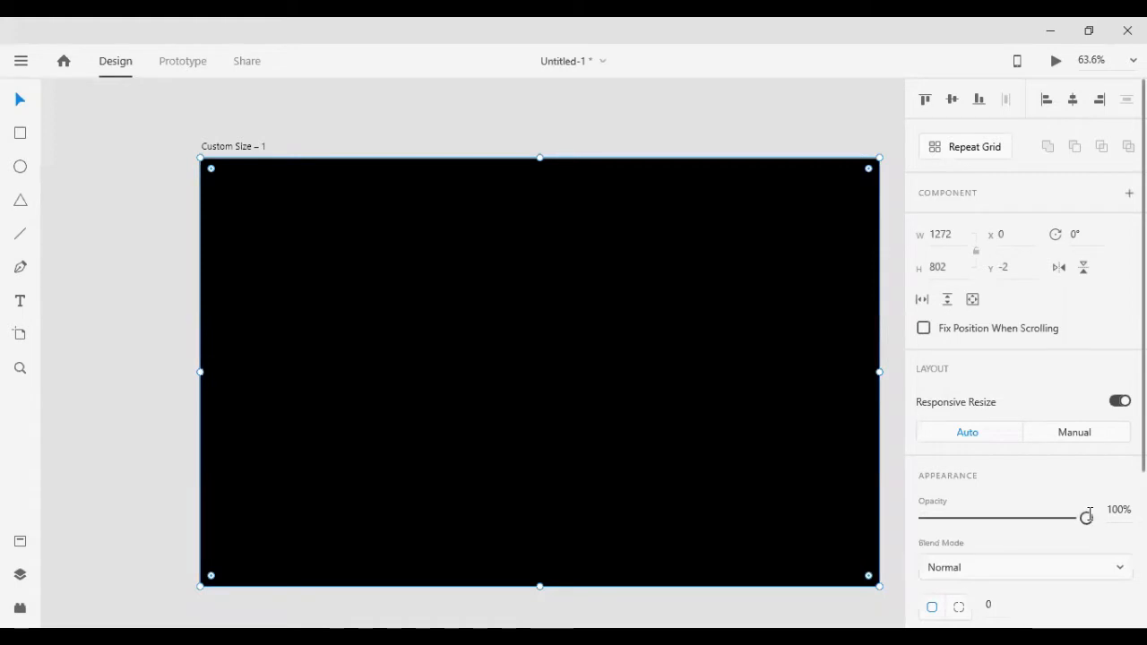
pyautogui.moveTo(1091, 515); pyautogui.dragTo(1042, 535)
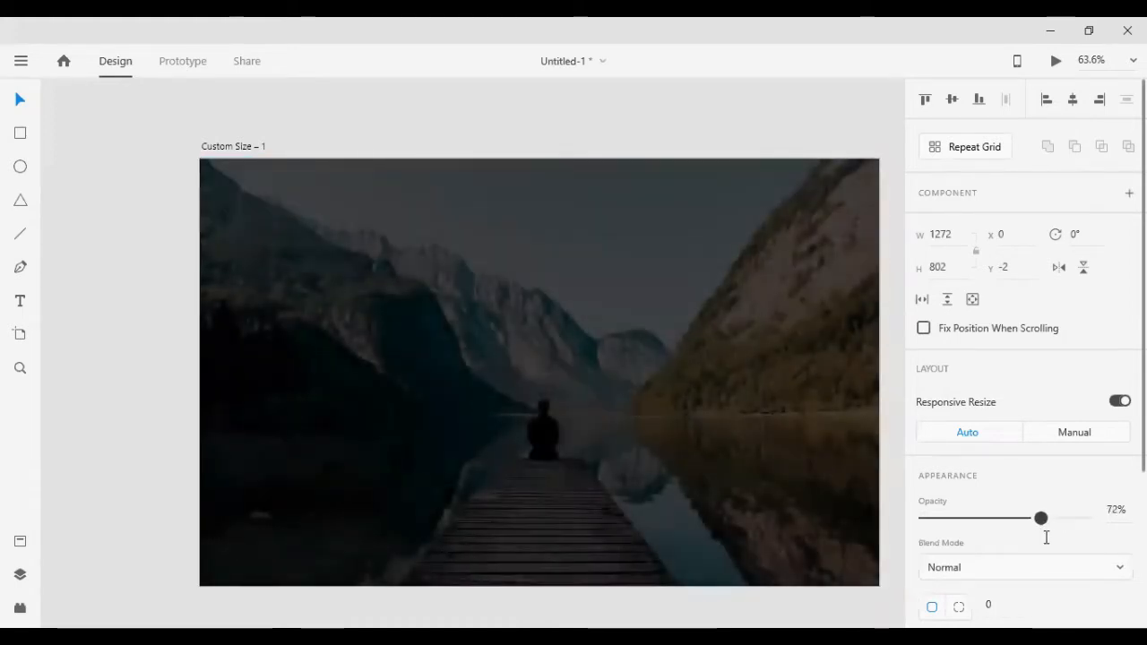
pyautogui.click(1112, 513)
pyautogui.write('70')
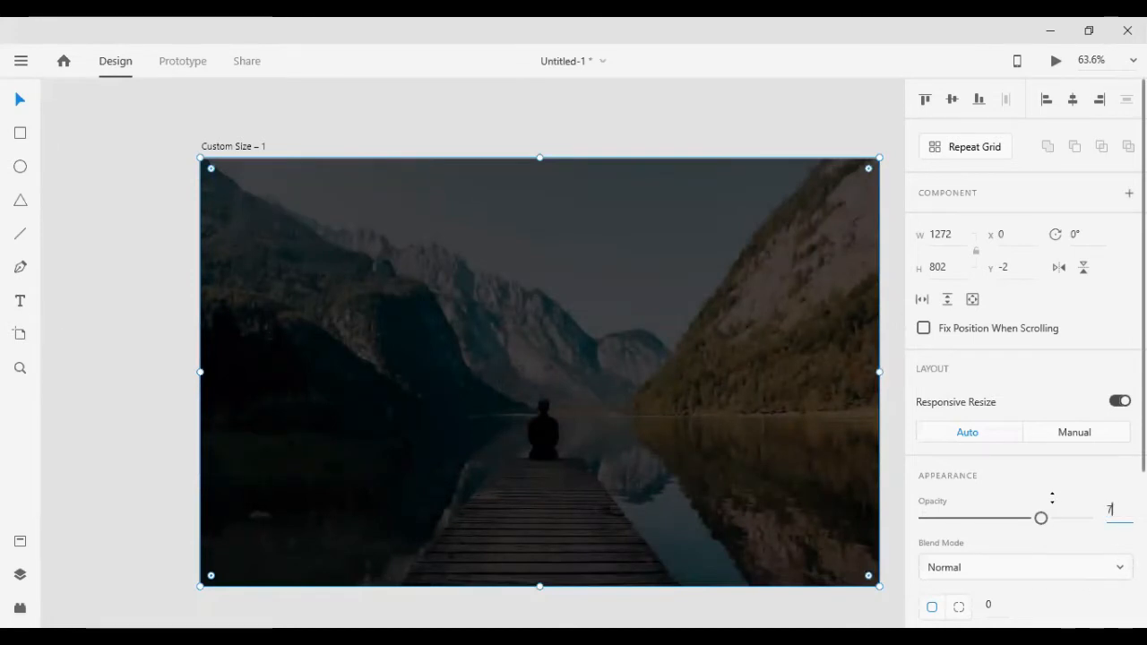
pyautogui.press('Return')
pyautogui.click(1109, 512)
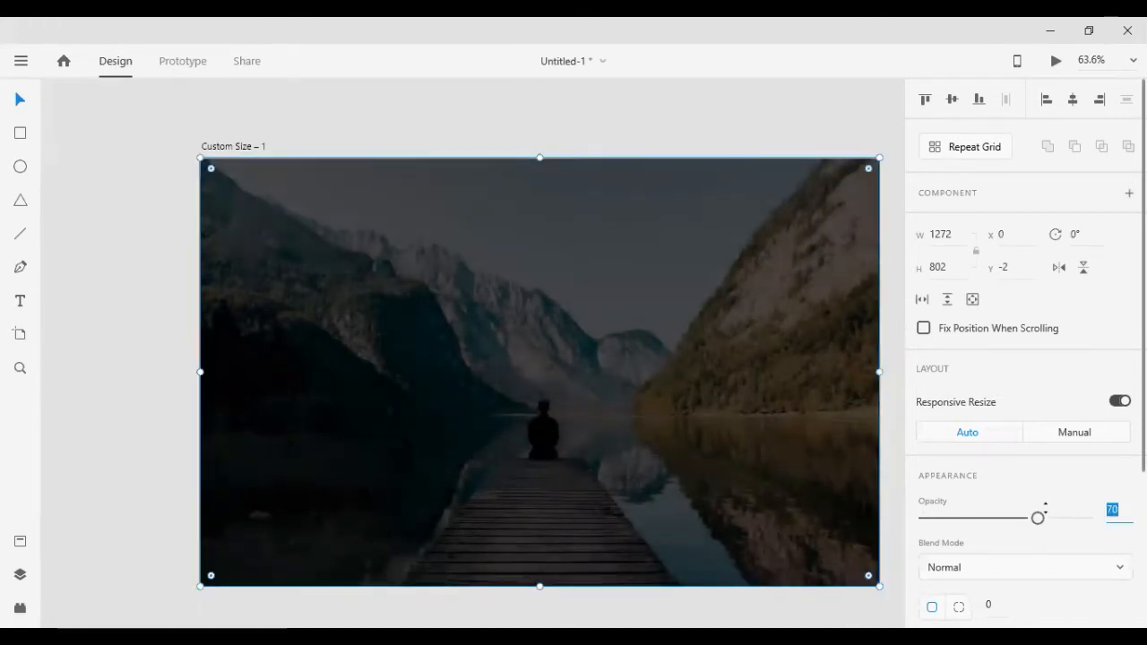
pyautogui.write('6')
pyautogui.press('BackSpace')
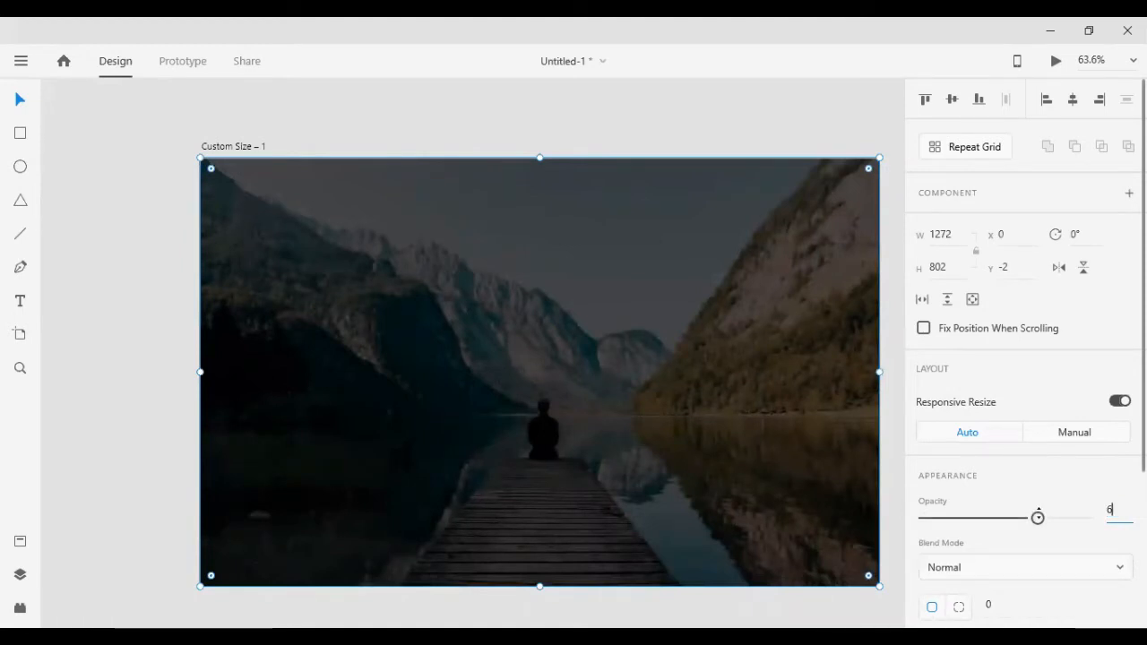
pyautogui.write('5')
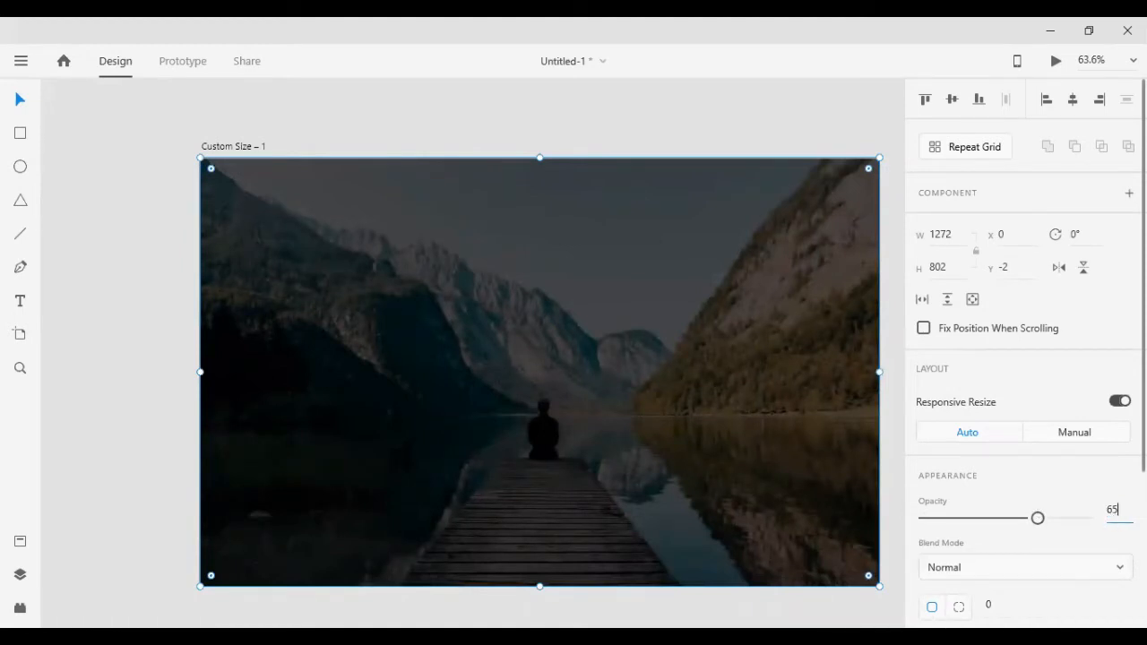
pyautogui.press('Return')
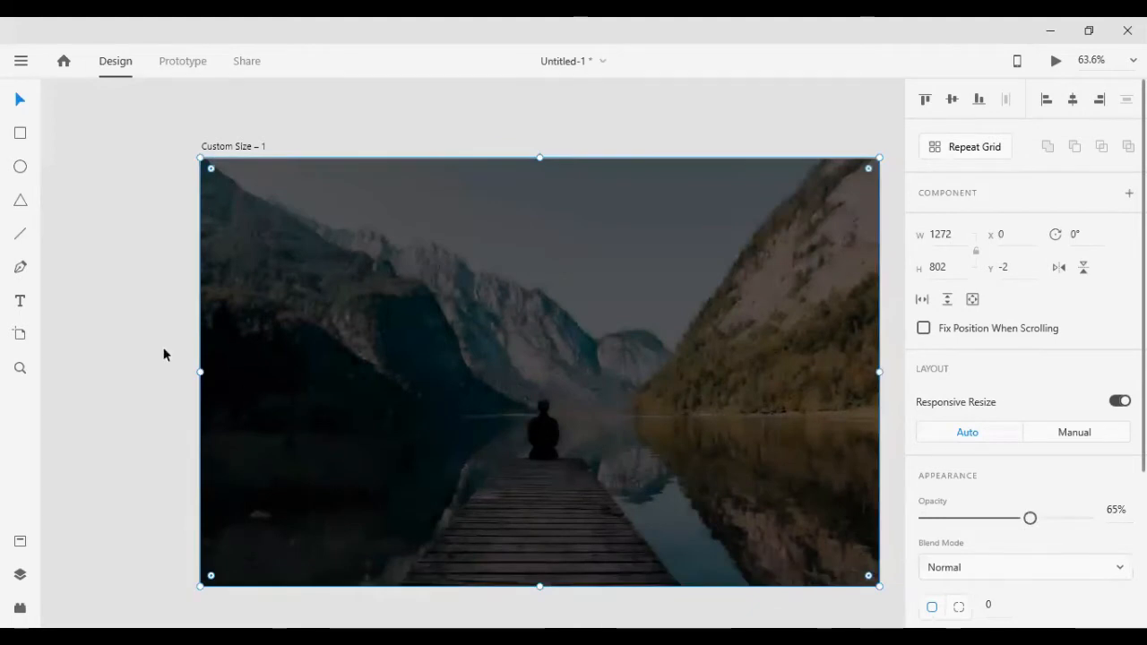
pyautogui.click(116, 353)
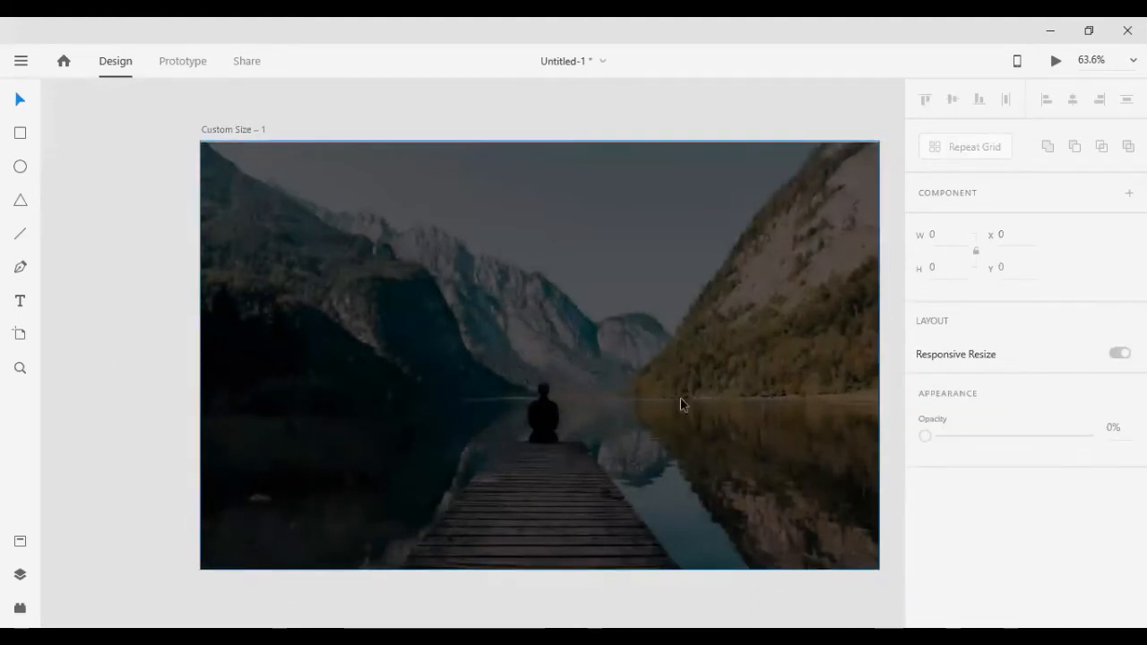
pyautogui.scroll(-2, 682, 397)
pyautogui.scroll(2, 682, 396)
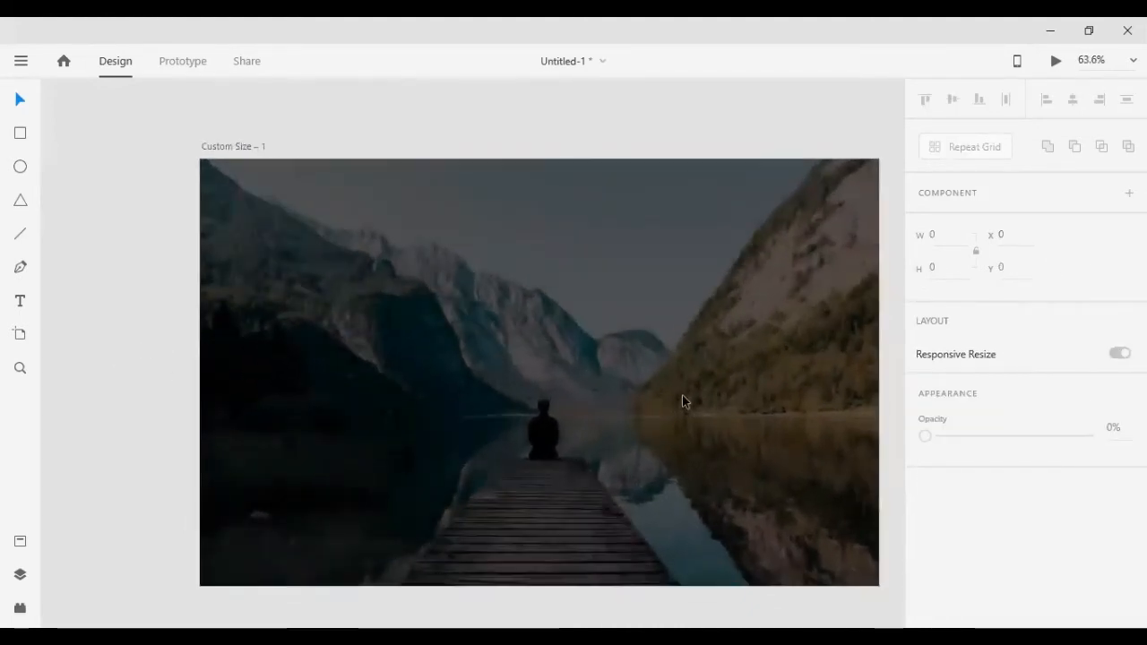
pyautogui.hscroll(2, 687, 396)
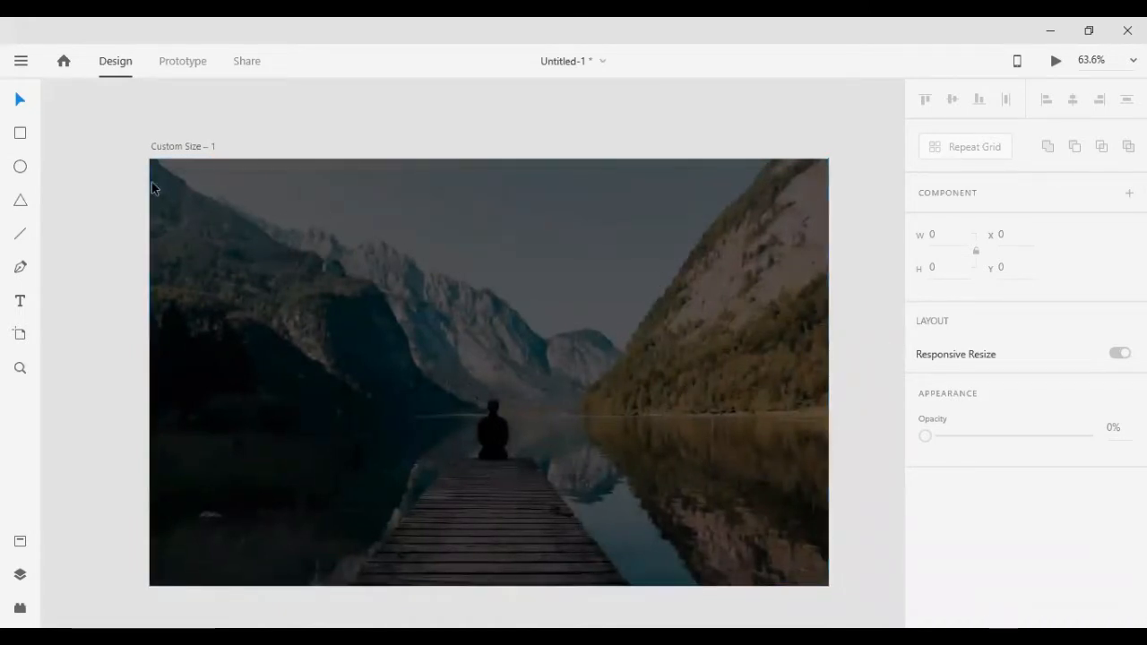
pyautogui.click(773, 177)
pyautogui.scroll(-3, 801, 254)
pyautogui.hscroll(2, 801, 253)
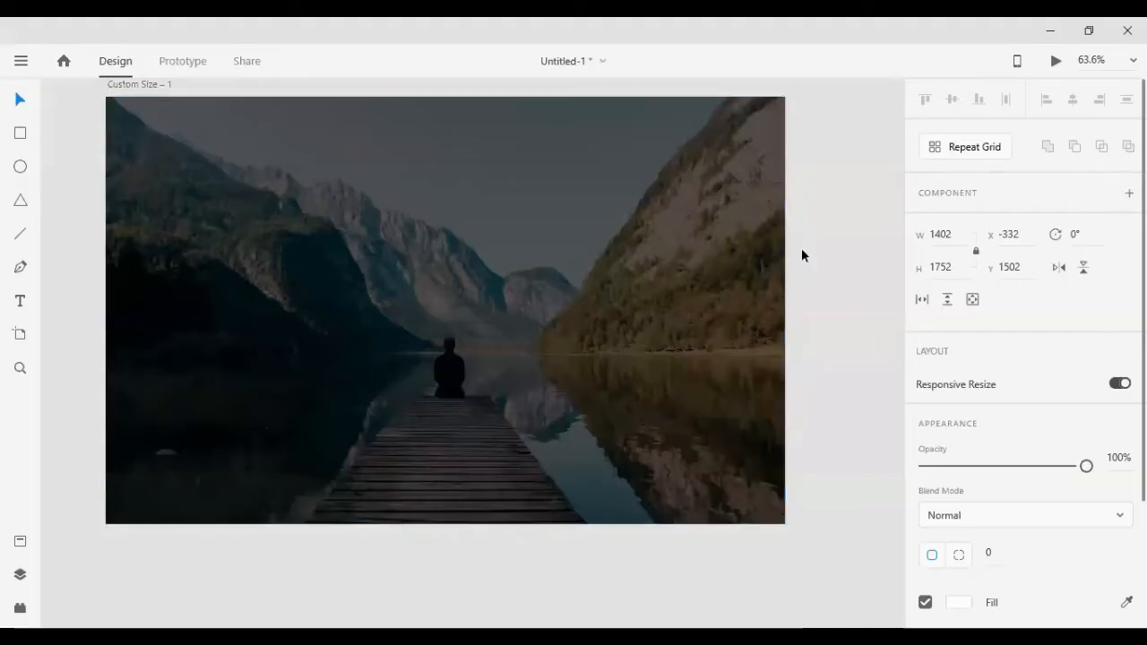
# Add the text "TRAVEL." in the empty area just above the artboard.
pyautogui.scroll(1, 703, 378)
pyautogui.scroll(2, 355, 360)
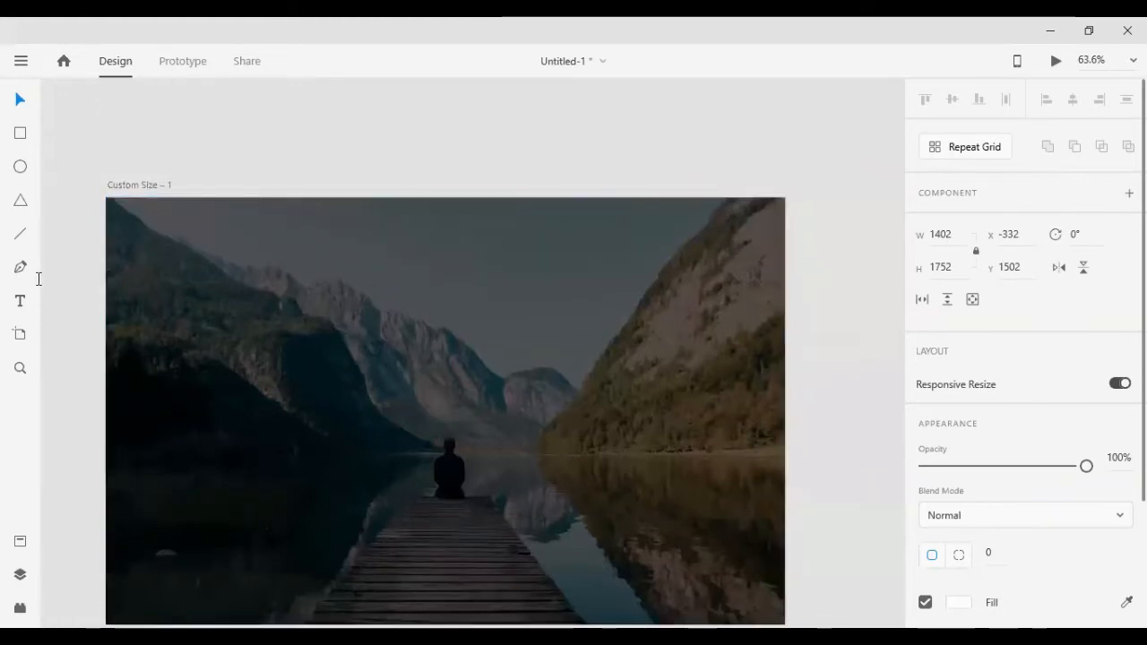
pyautogui.click(20, 300)
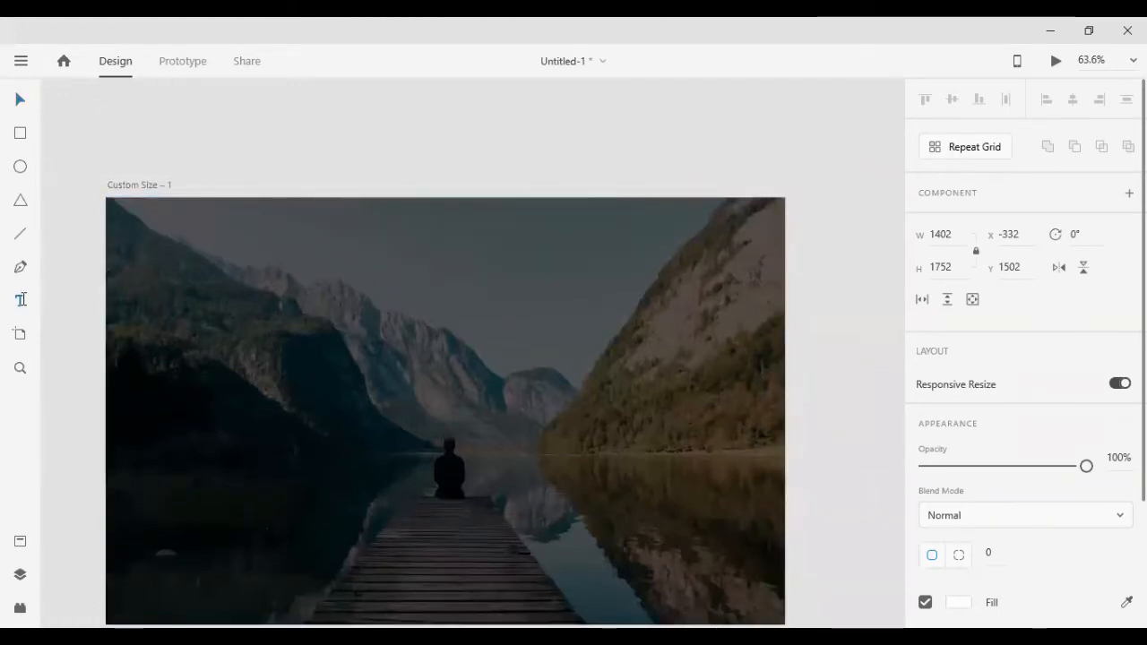
pyautogui.click(126, 169)
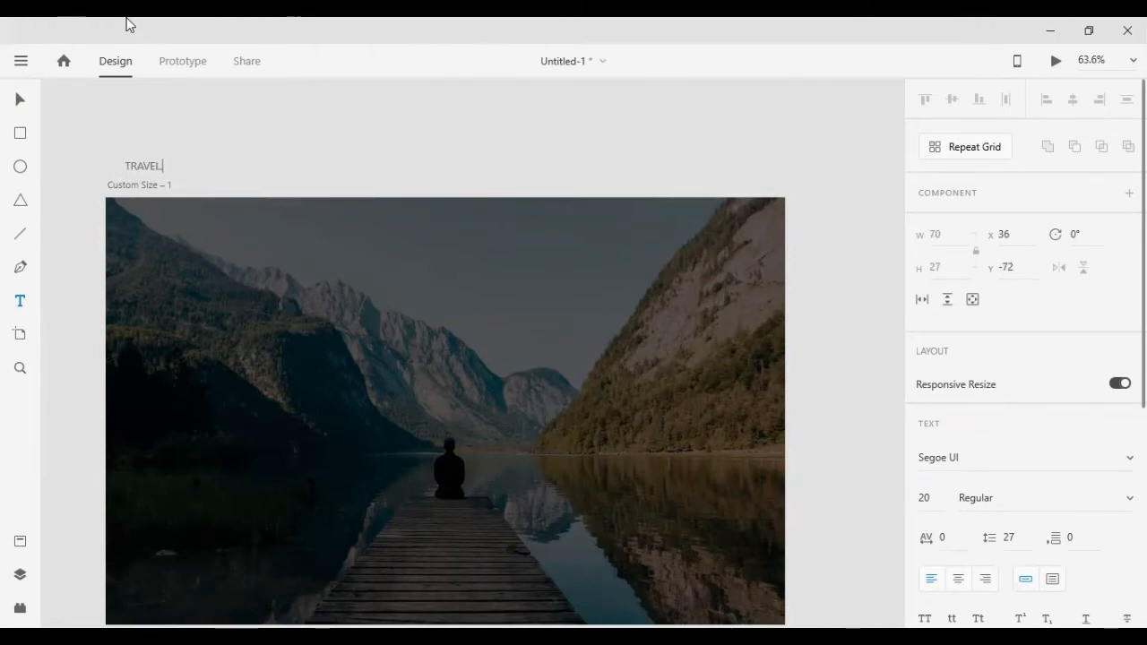
pyautogui.click(19, 97)
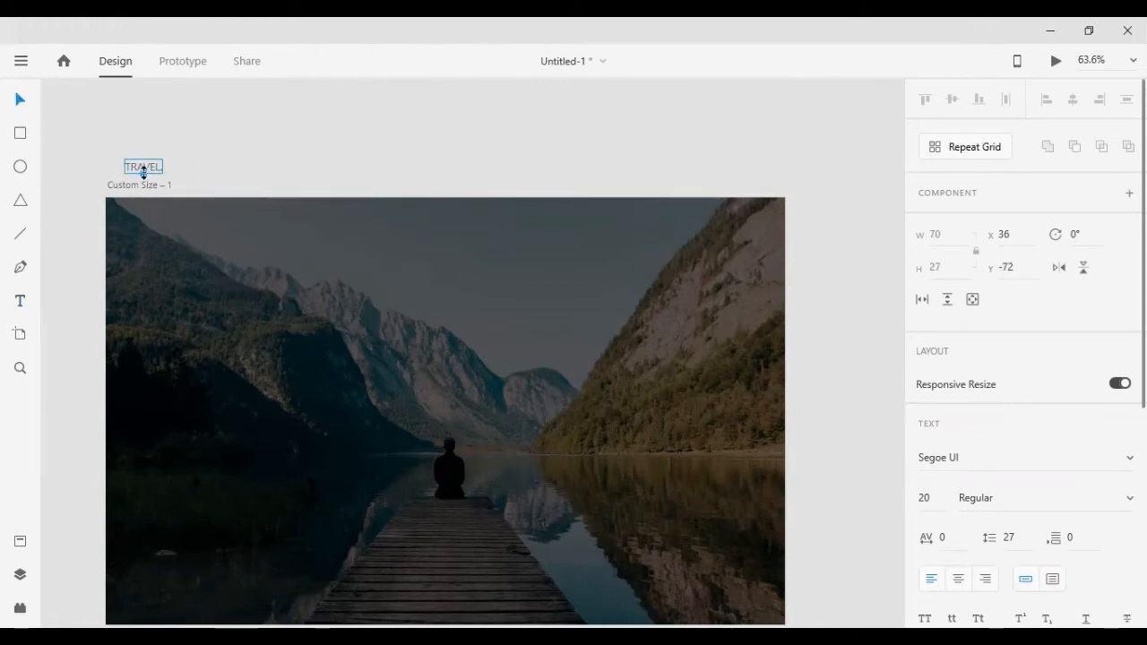
# Place the "TRAVEL." text over the mountains on the artboard's left half at size 40 and set its font to Bebas Neue.
pyautogui.moveTo(143, 171); pyautogui.dragTo(306, 340)
pyautogui.click(963, 504)
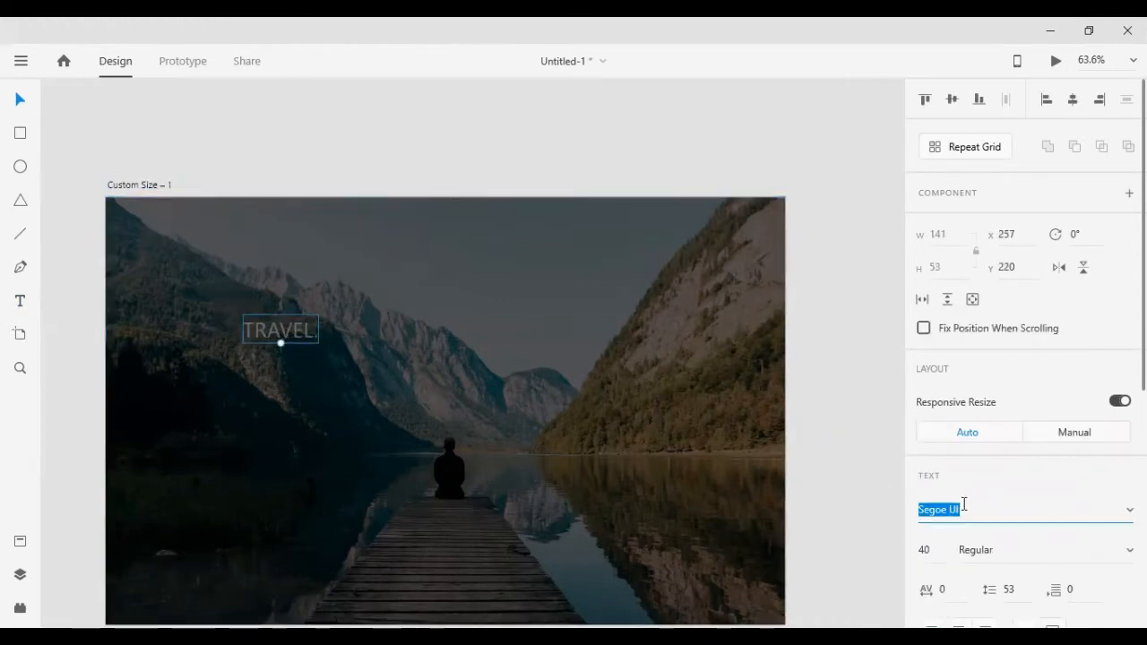
pyautogui.write('Be')
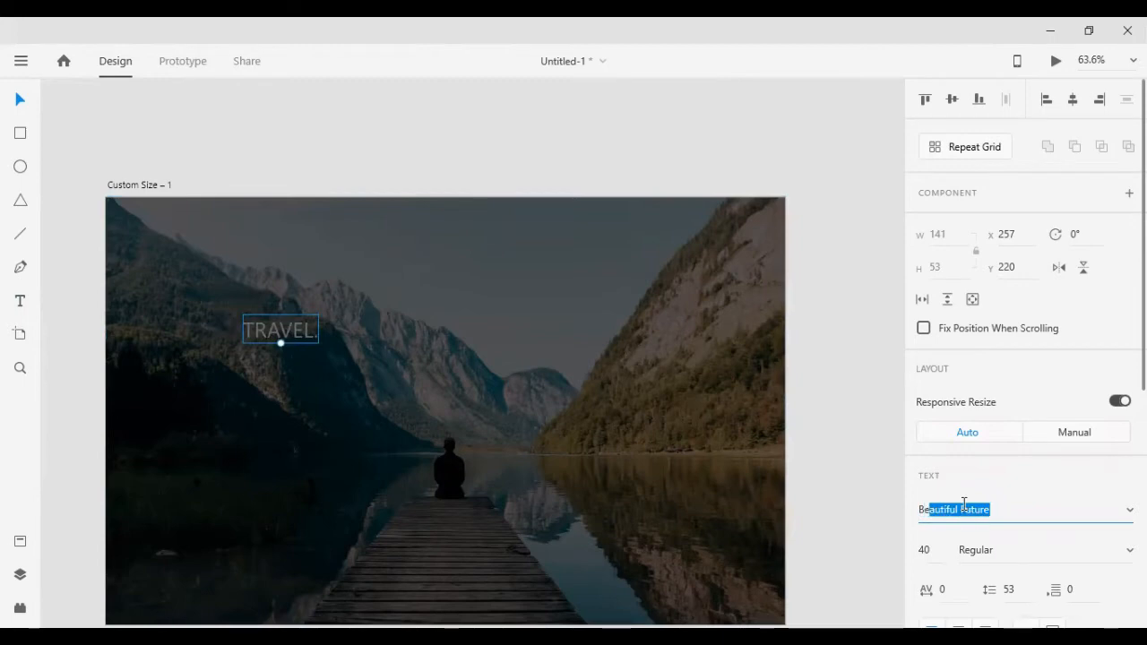
pyautogui.write('bas Neue')
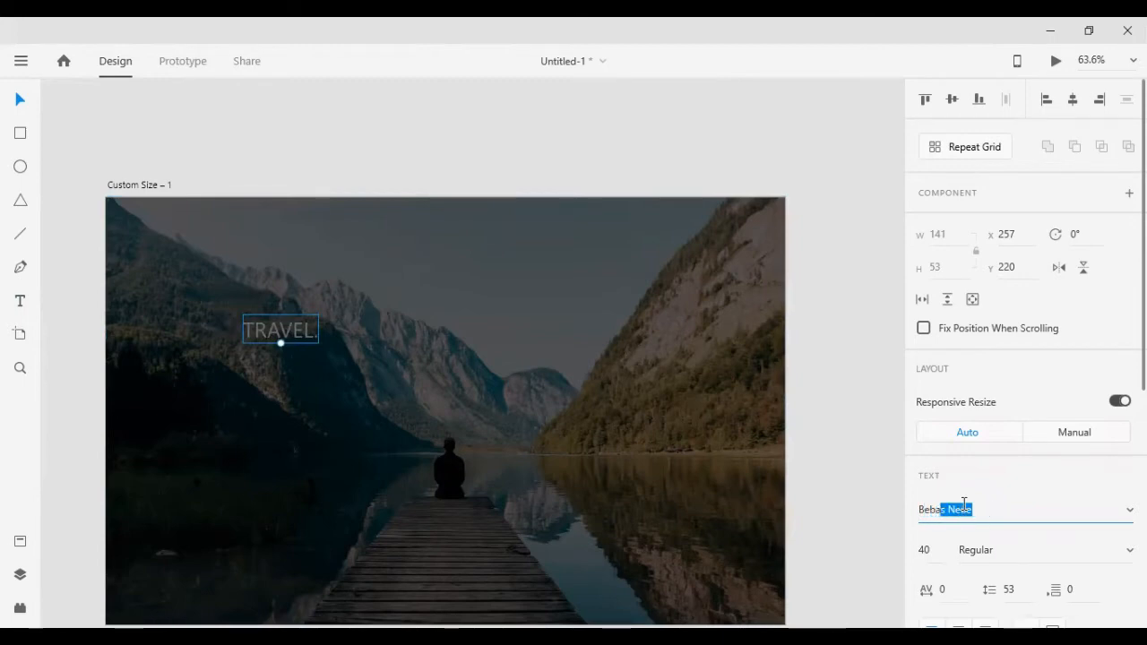
pyautogui.press('Return')
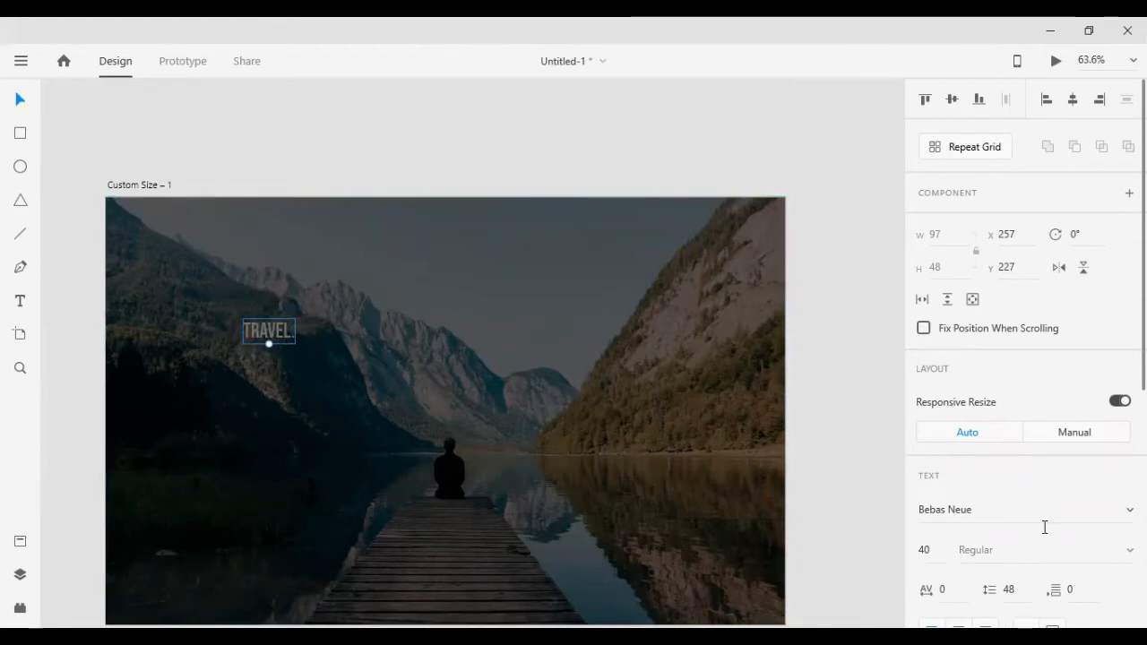
# Set the "TRAVEL." text's fill colour to white (#FFFFFF).
pyautogui.scroll(-5, 1044, 527)
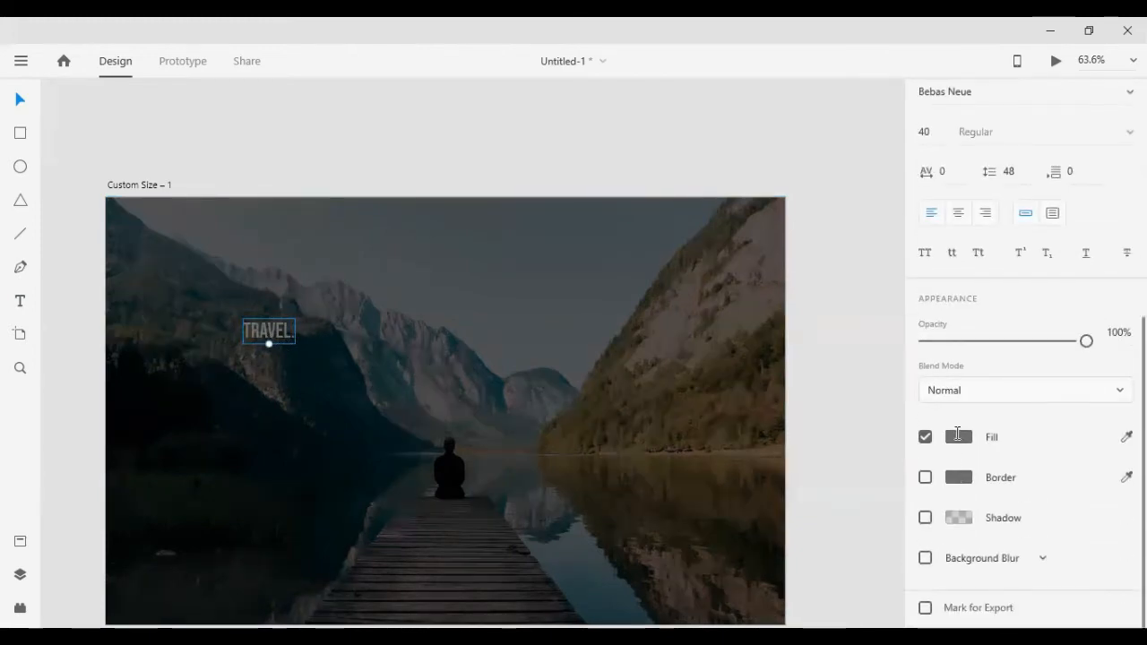
pyautogui.click(957, 434)
pyautogui.moveTo(788, 357); pyautogui.dragTo(476, 243)
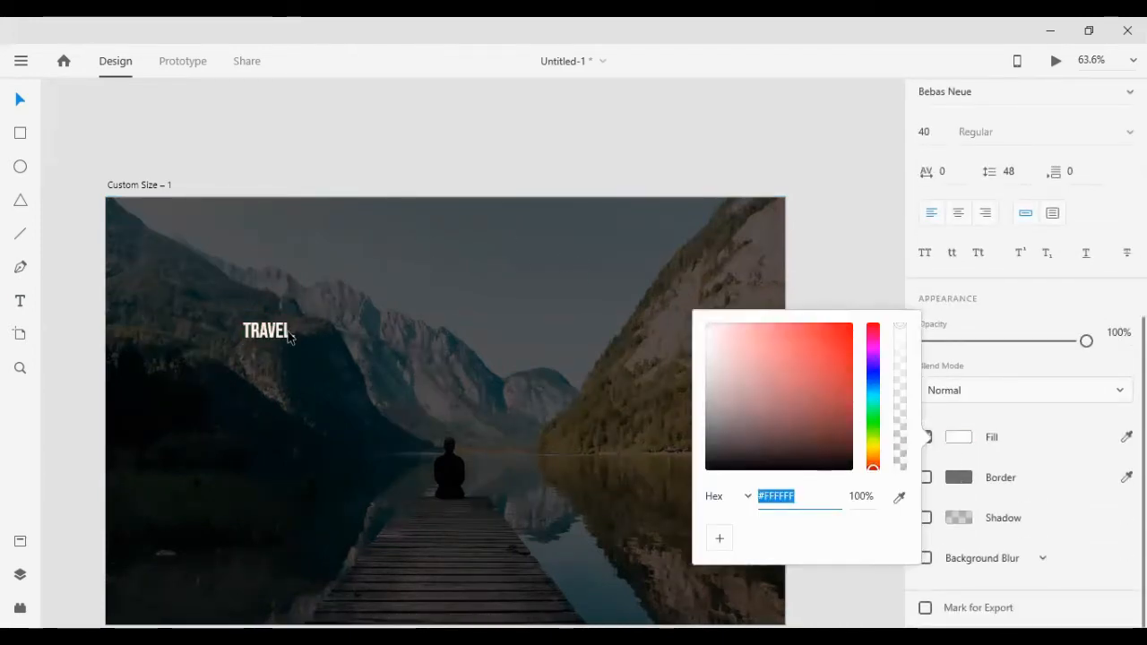
pyautogui.scroll(1, 289, 338)
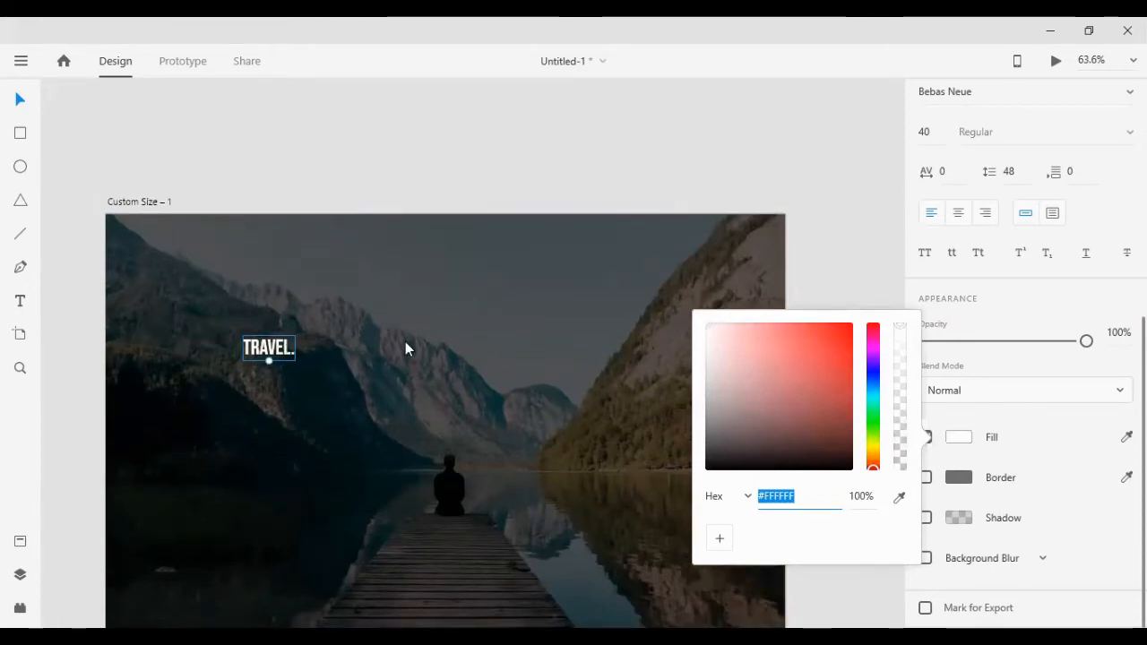
# Colour only the period after "TRAVEL" red (#FF0000).
pyautogui.click(292, 357)
pyautogui.doubleClick(292, 357)
pyautogui.click(295, 357)
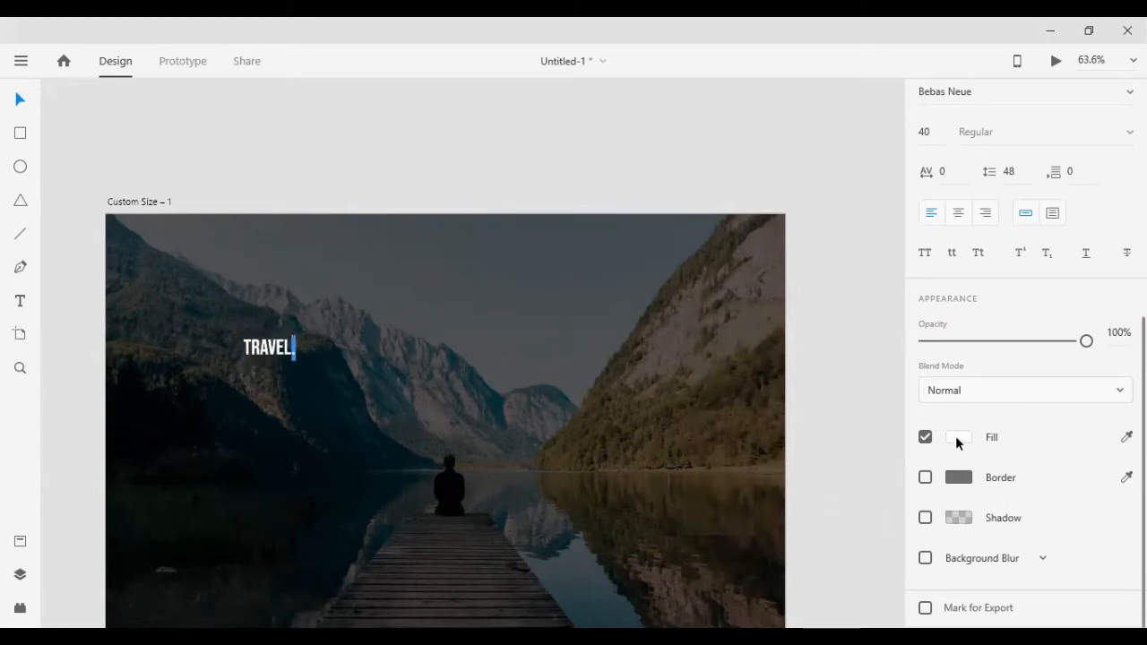
pyautogui.click(957, 437)
pyautogui.moveTo(788, 376); pyautogui.dragTo(886, 296)
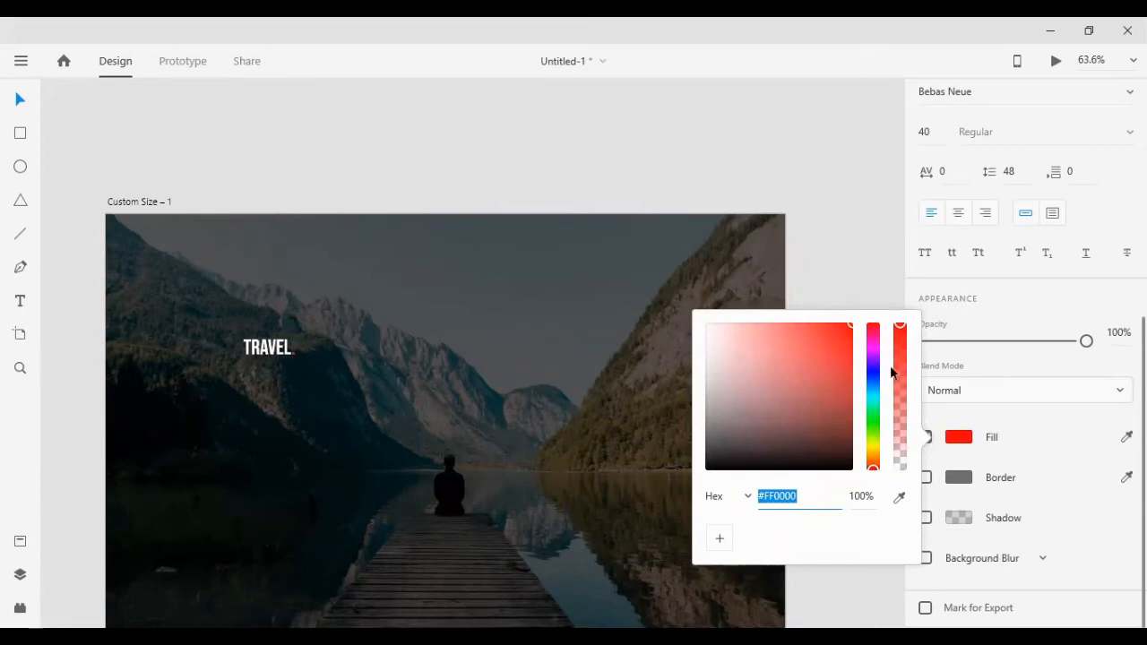
pyautogui.click(959, 438)
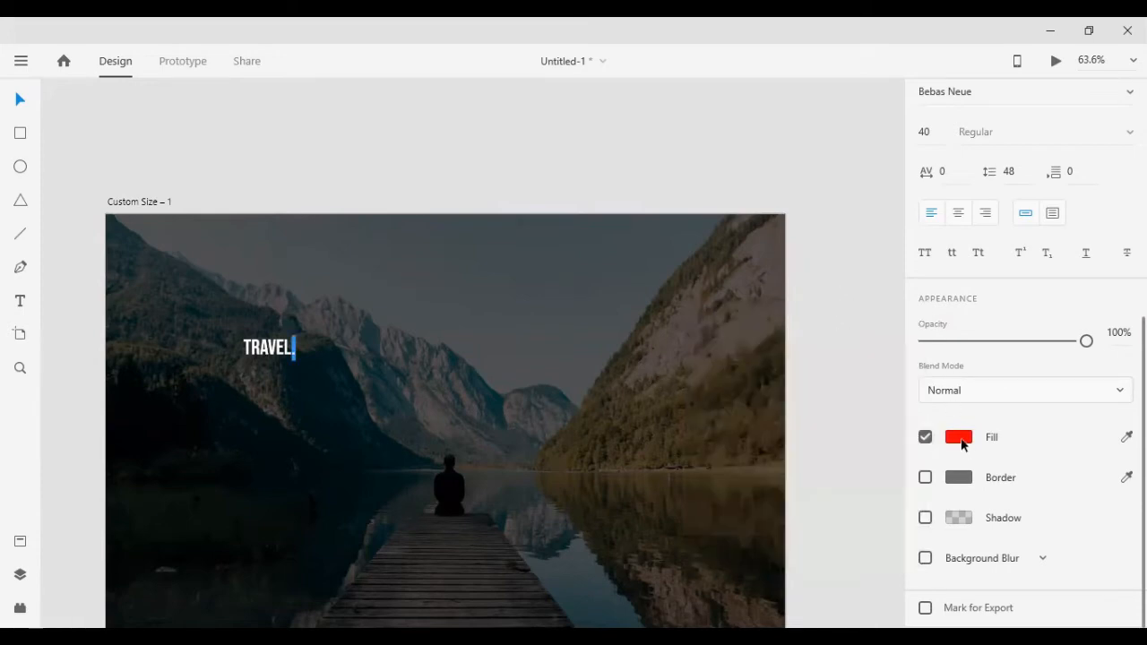
# Set the font size of only the red period after "TRAVEL" to 80.
pyautogui.scroll(3, 932, 233)
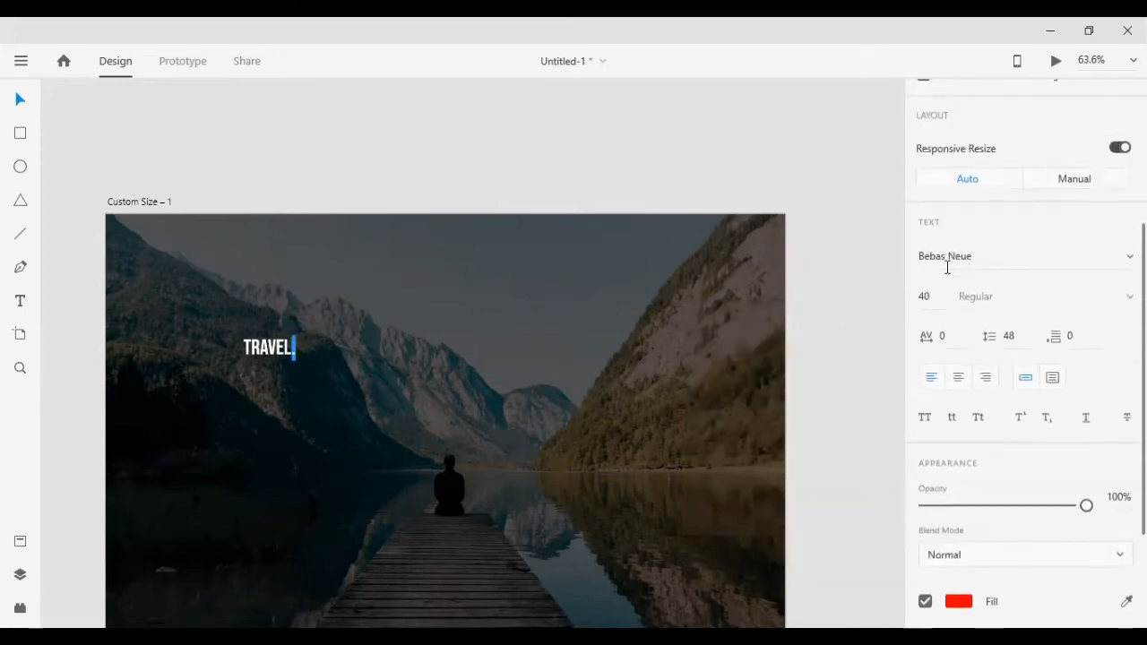
pyautogui.click(944, 302)
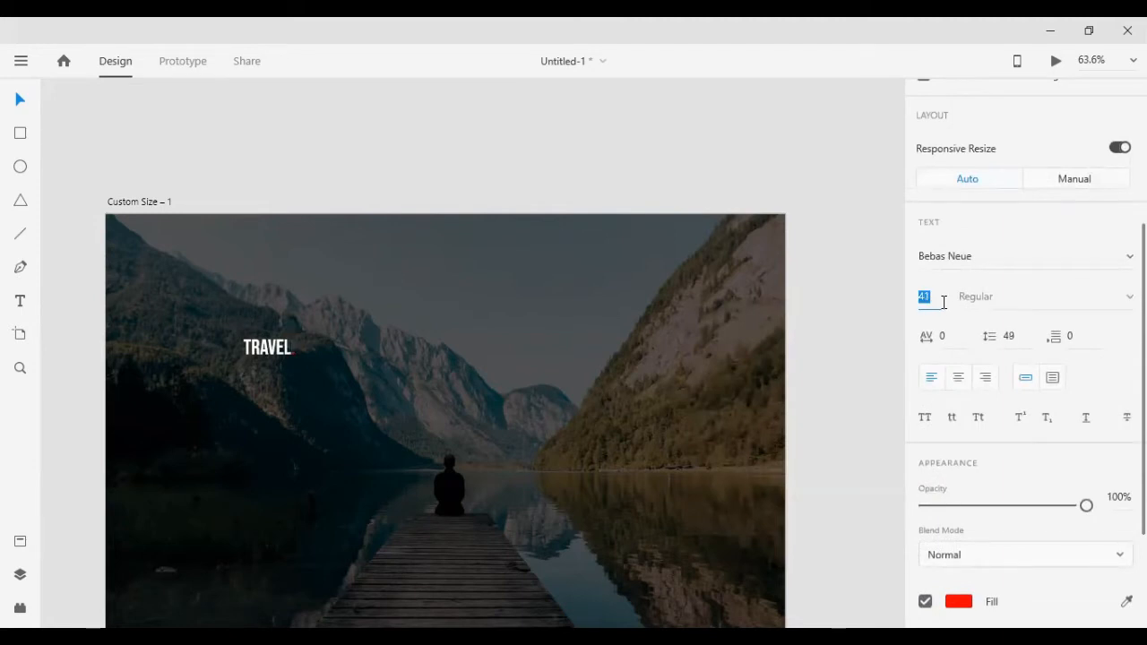
pyautogui.press('Up')
pyautogui.press('Up')
pyautogui.press('Up')
pyautogui.press('Up')
pyautogui.press('Up')
pyautogui.press('Up')
pyautogui.press('Up')
pyautogui.press('Up')
pyautogui.press('Up')
pyautogui.press('Up')
pyautogui.press('Up')
pyautogui.press('Up')
pyautogui.press('Up')
pyautogui.write('8')
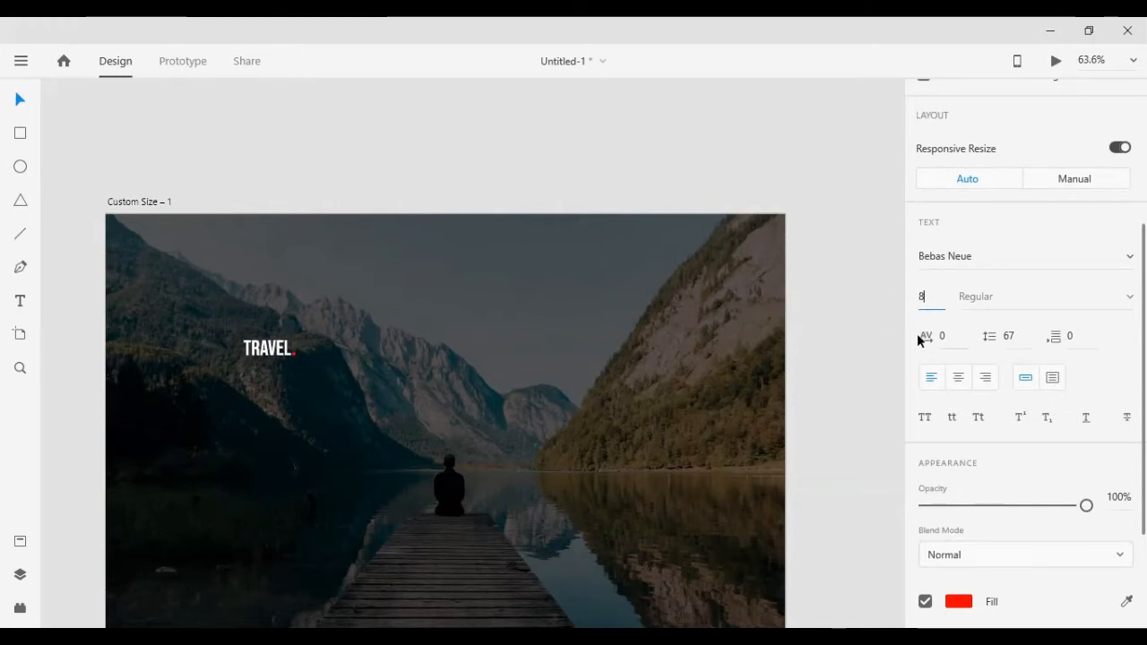
pyautogui.write('0')
pyautogui.press('Return')
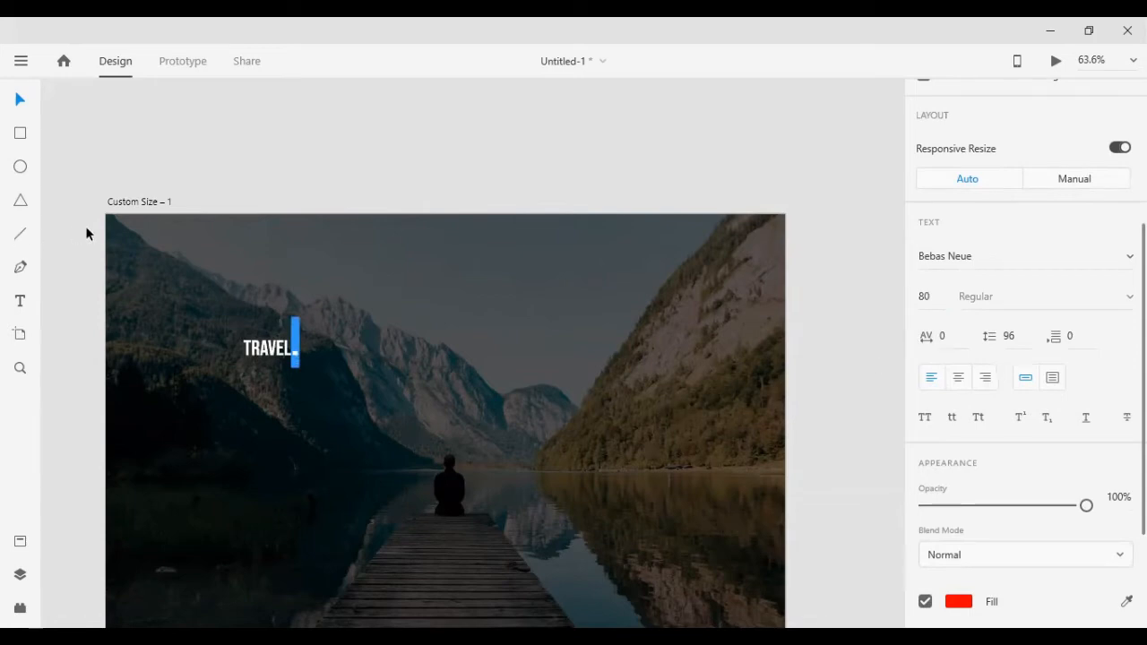
# Move the "TRAVEL." logo into the artboard's upper-left corner at X 40, Y 0.
pyautogui.press('Escape')
pyautogui.moveTo(266, 348); pyautogui.dragTo(147, 257)
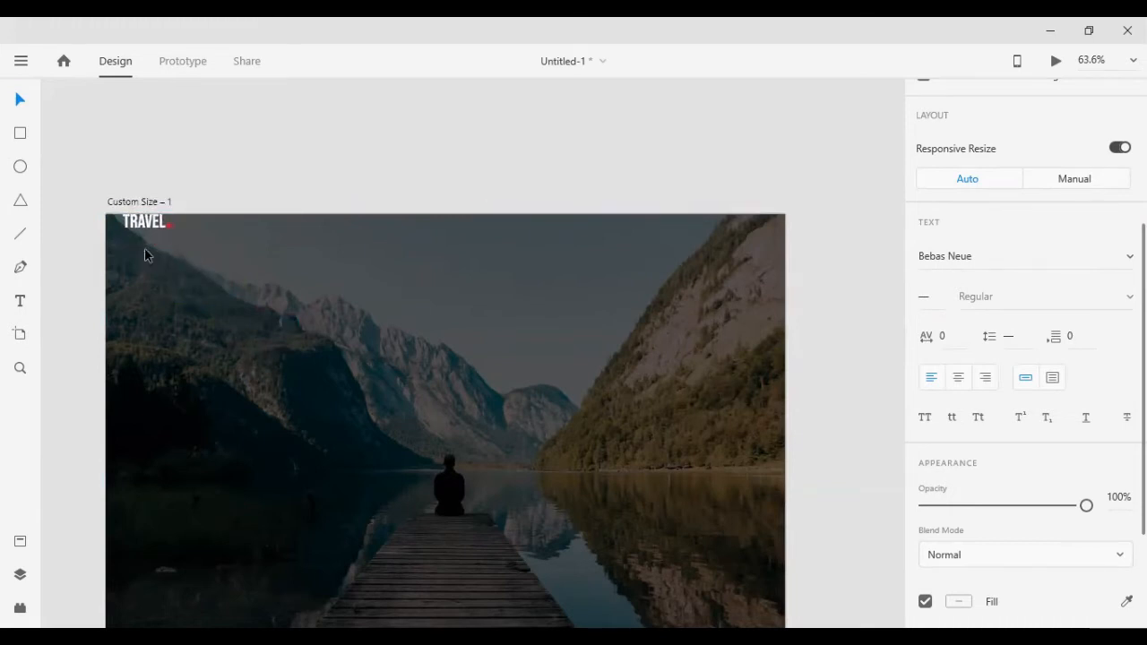
pyautogui.press('Down')
pyautogui.press('Down')
pyautogui.press('Down')
pyautogui.press('Down')
pyautogui.press('Down')
pyautogui.press('Down')
pyautogui.press('Down')
pyautogui.press('Down')
pyautogui.press('Down')
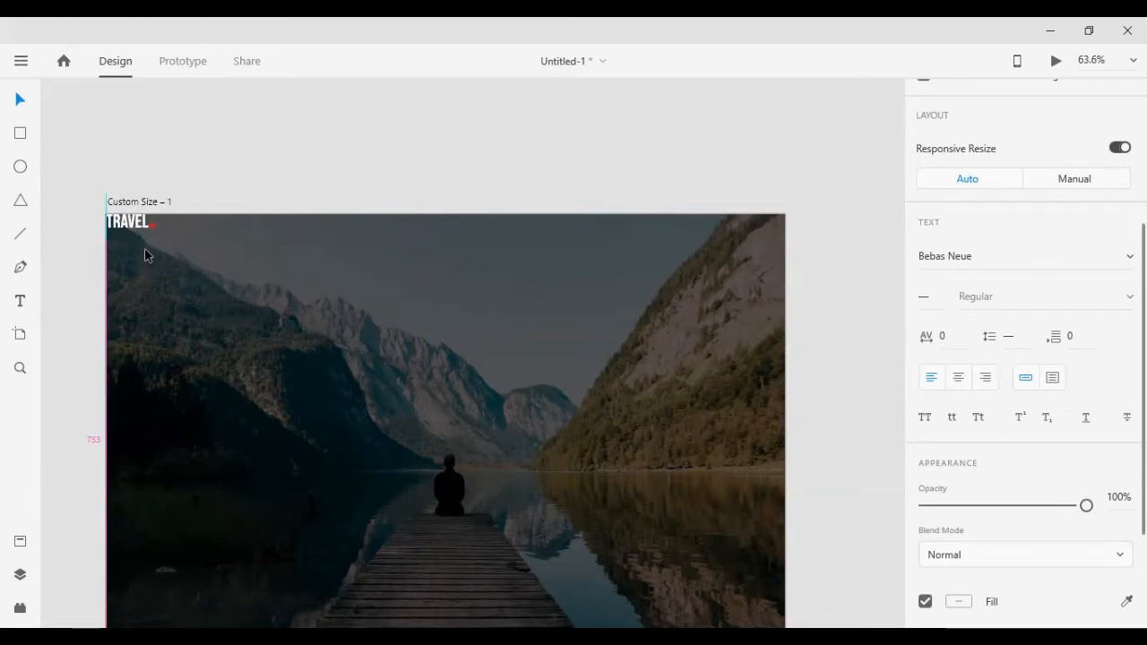
pyautogui.hotkey('shift', 'Down')
pyautogui.hotkey('shift', 'Right')
pyautogui.hotkey('shift', 'Right')
pyautogui.hotkey('shift', 'Right')
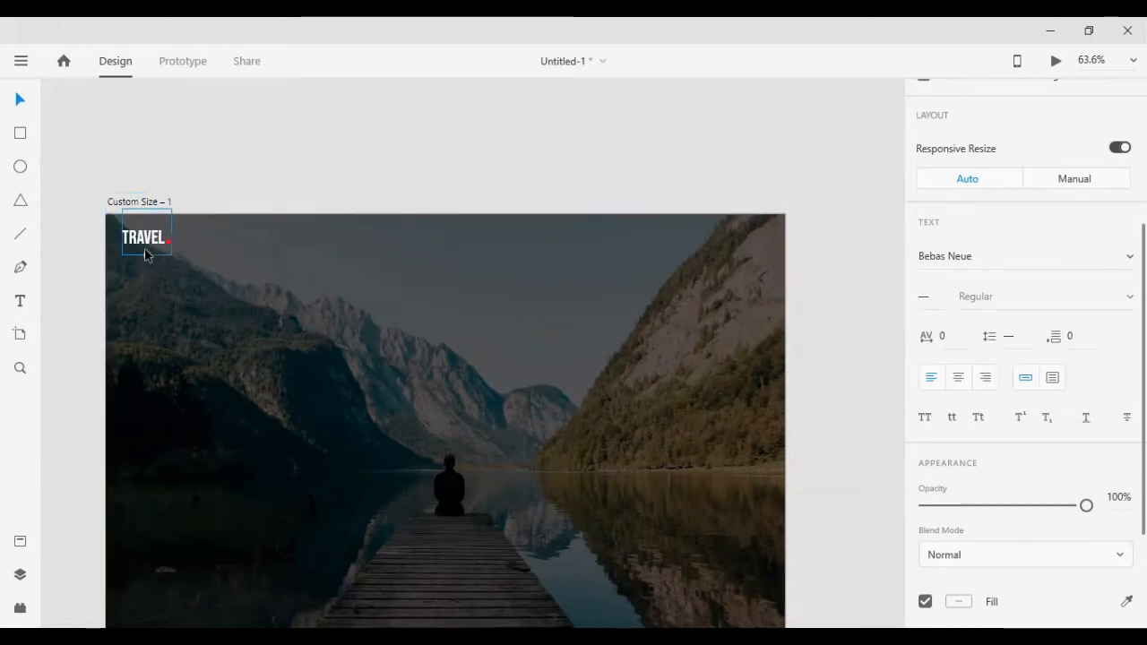
pyautogui.hotkey('shift', 'Right')
pyautogui.hotkey('shift', 'Down')
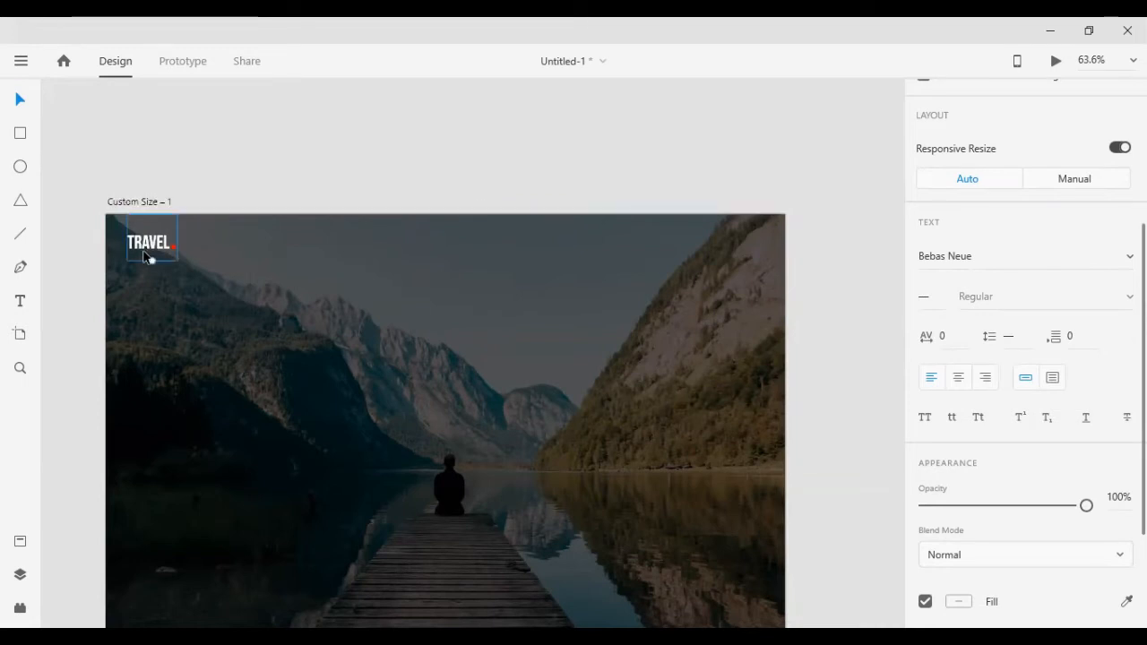
pyautogui.scroll(-2, 254, 283)
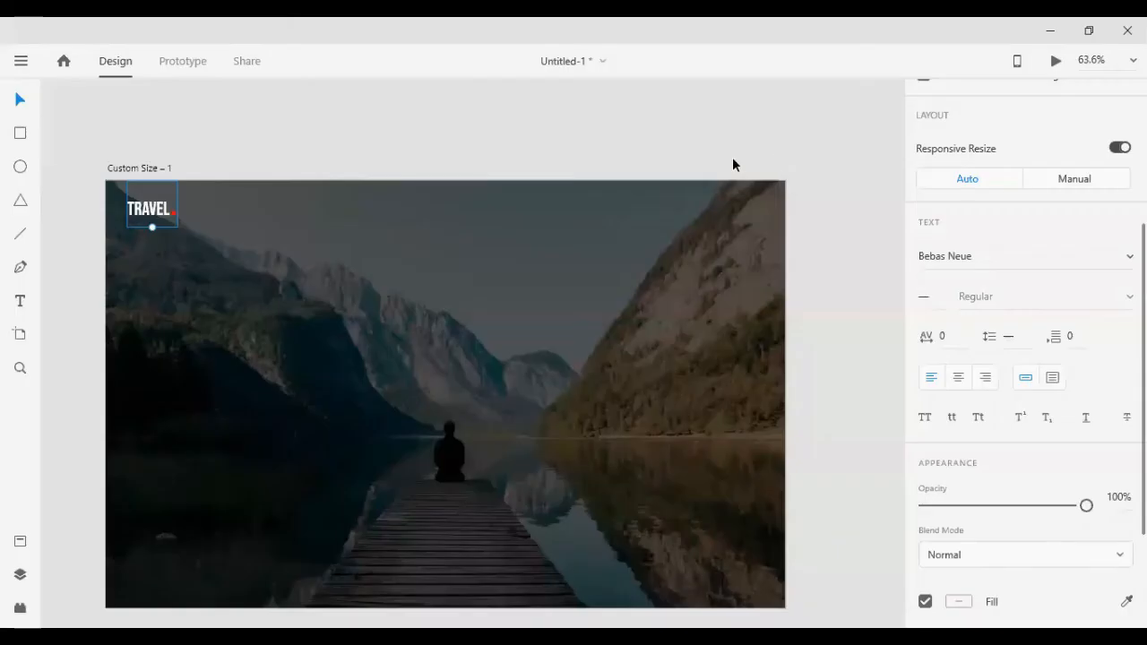
pyautogui.click(732, 164)
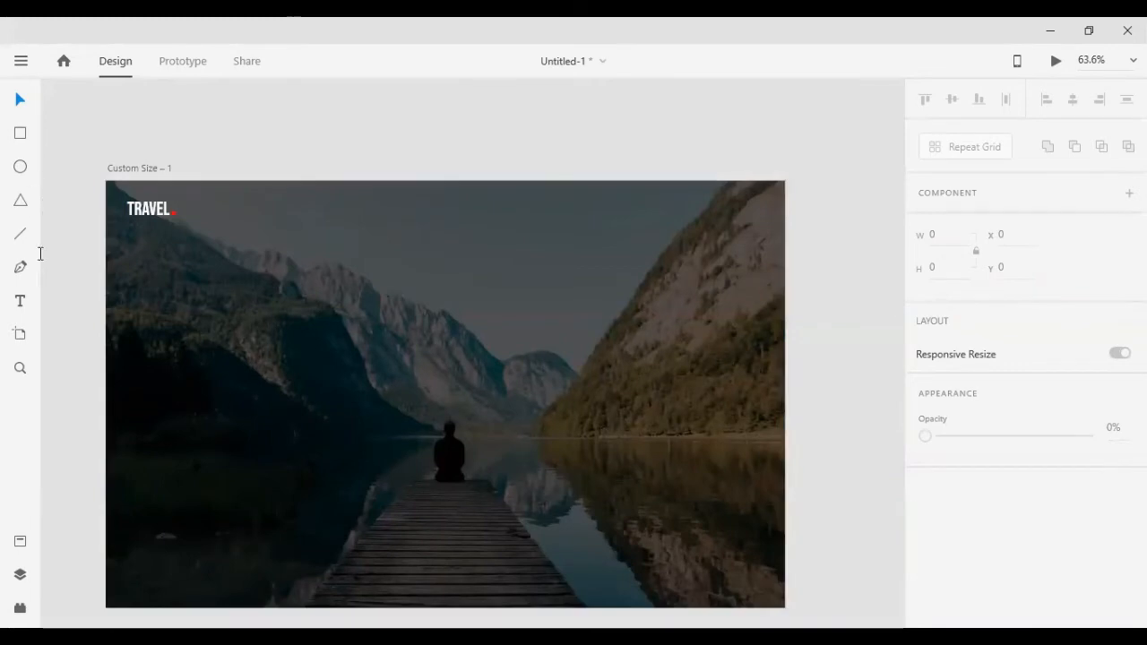
# Add the text "HOME" in Bebas Neue size 40 in the empty area just above the artboard.
pyautogui.click(148, 214)
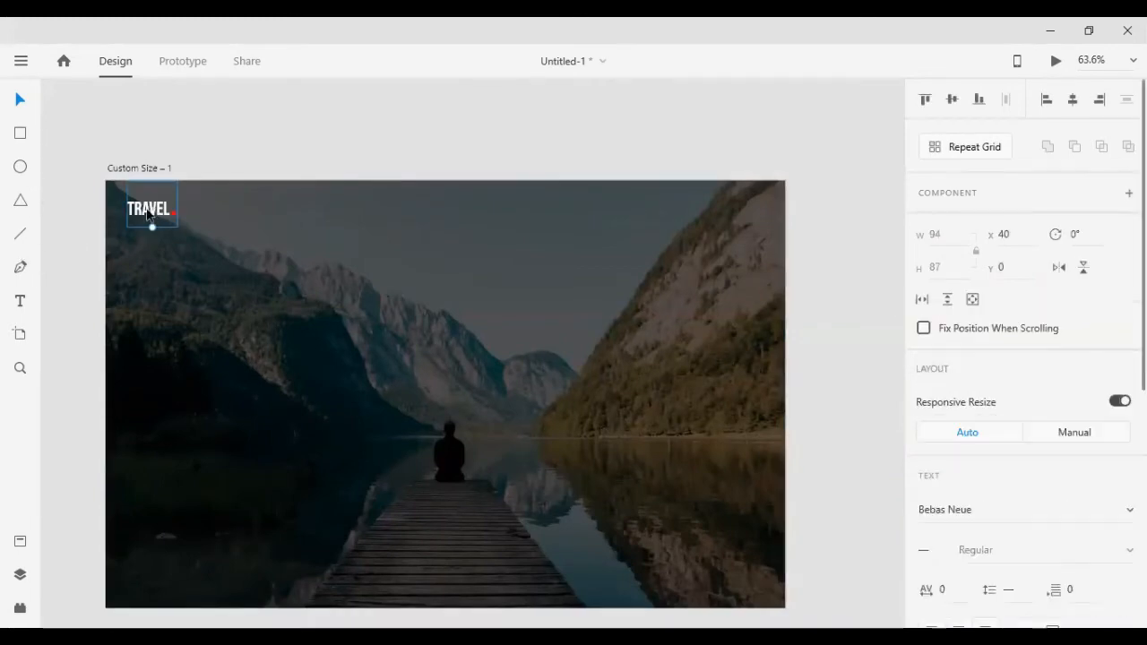
pyautogui.click(19, 296)
pyautogui.click(561, 159)
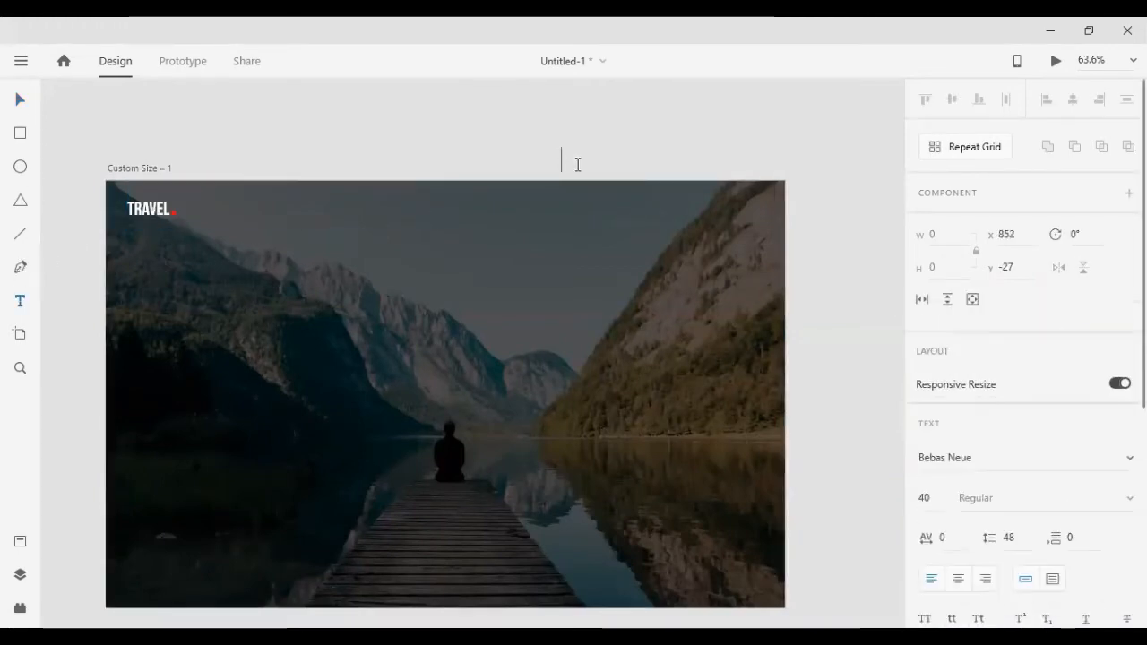
pyautogui.write('HOME')
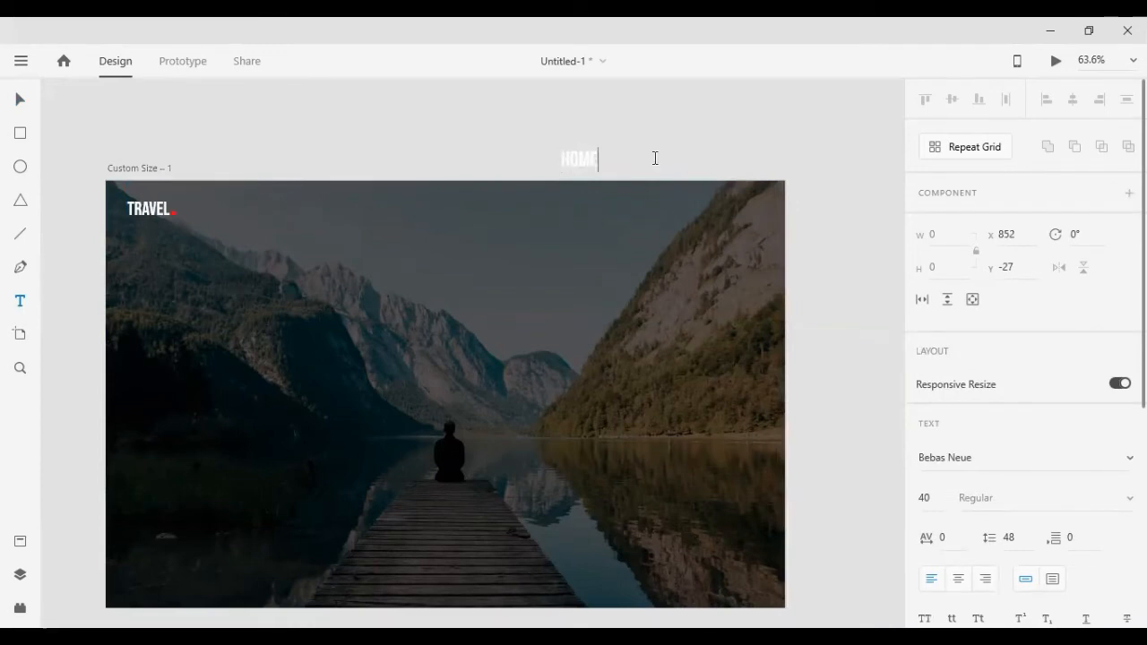
pyautogui.press('Escape')
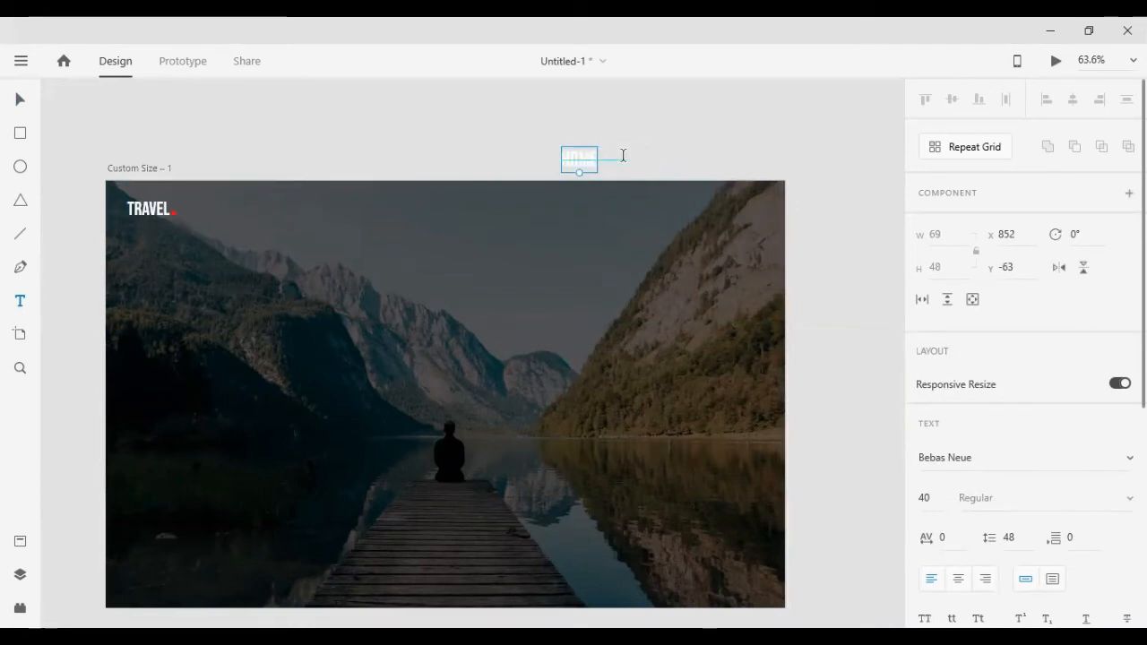
# Duplicate the "HOME" text to its right above the artboard and change the copy to "COMMUNITY".
pyautogui.press('v')
pyautogui.moveTo(583, 159); pyautogui.dragTo(686, 158)
pyautogui.doubleClick(688, 160)
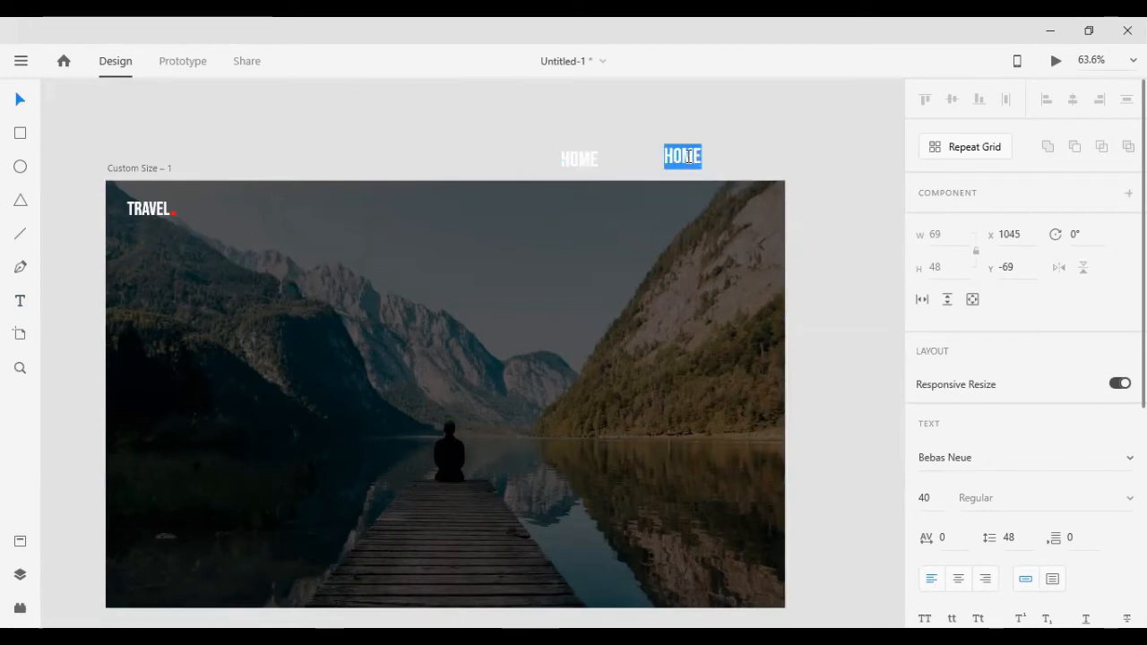
pyautogui.write('COMMUNIT')
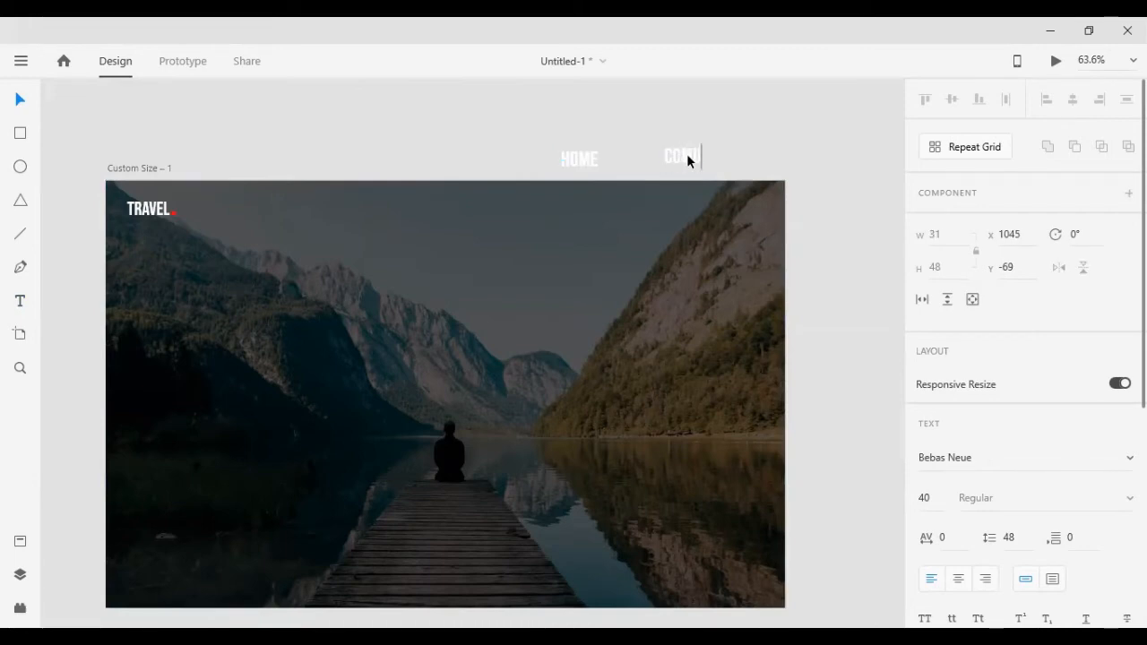
pyautogui.write('Y')
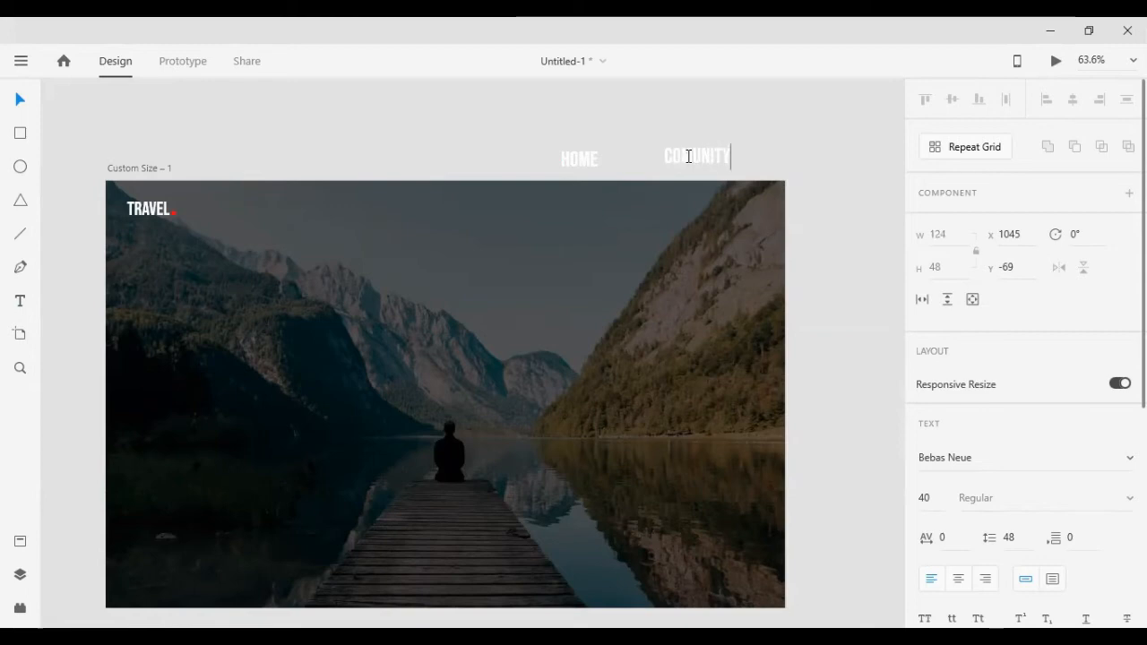
pyautogui.press('Escape')
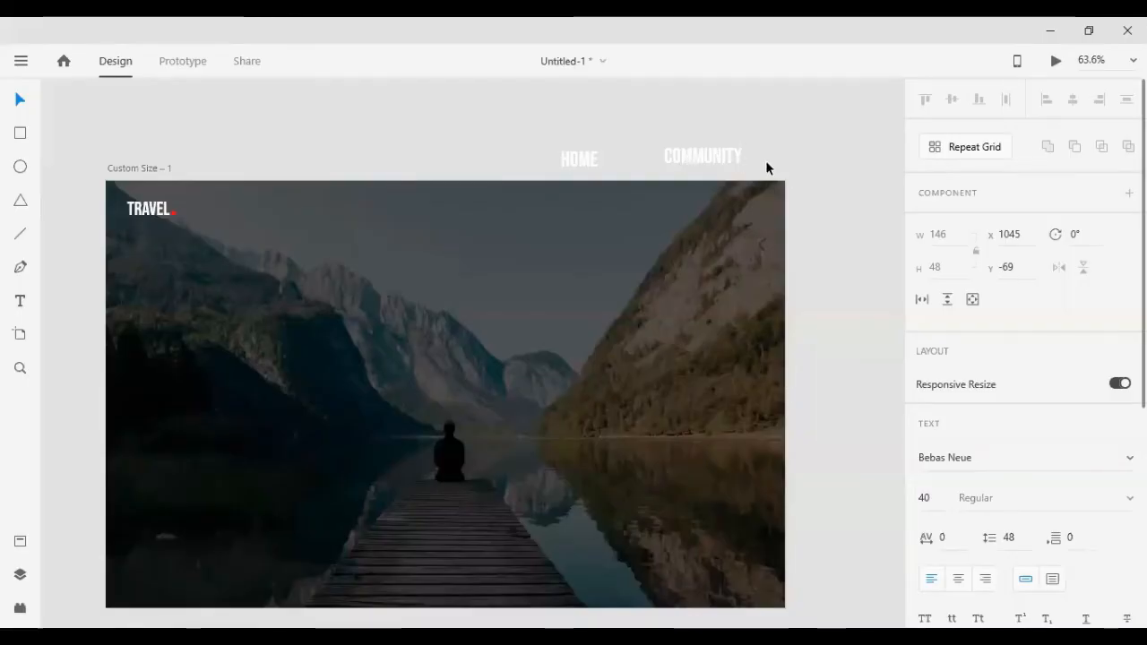
pyautogui.press('Escape')
# Move "COMMUNITY" farther up and right, then place a duplicate between it and "HOME" reading "ABOUT".
pyautogui.moveTo(711, 156); pyautogui.dragTo(793, 140)
pyautogui.doubleClick(794, 140)
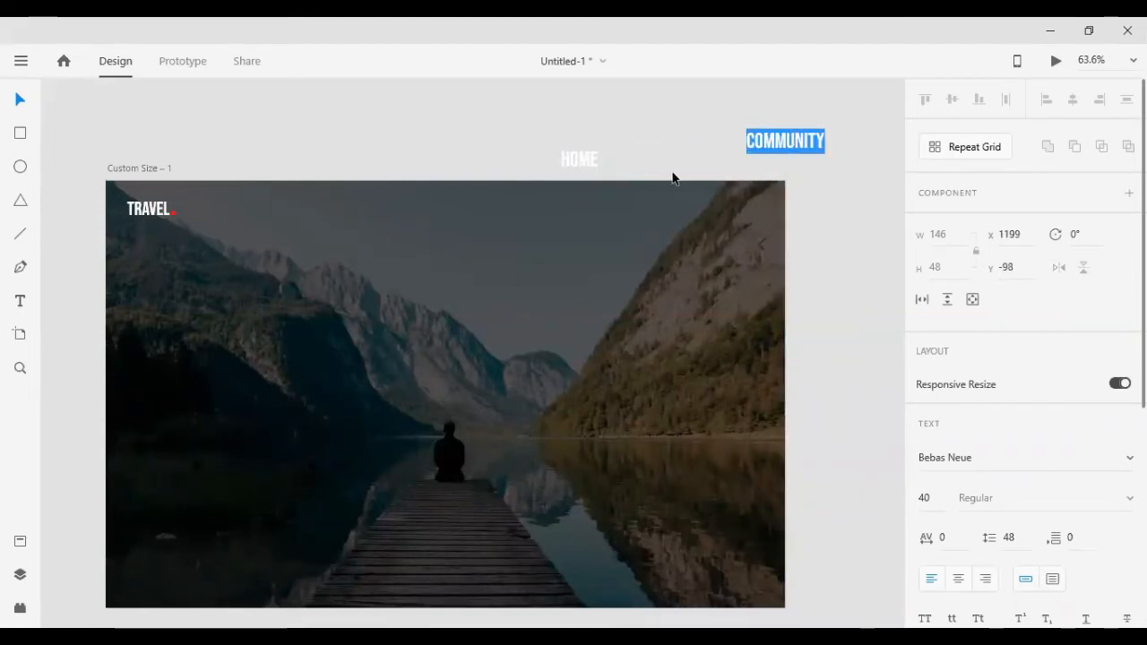
pyautogui.moveTo(718, 154); pyautogui.dragTo(676, 166)
pyautogui.doubleClick(675, 167)
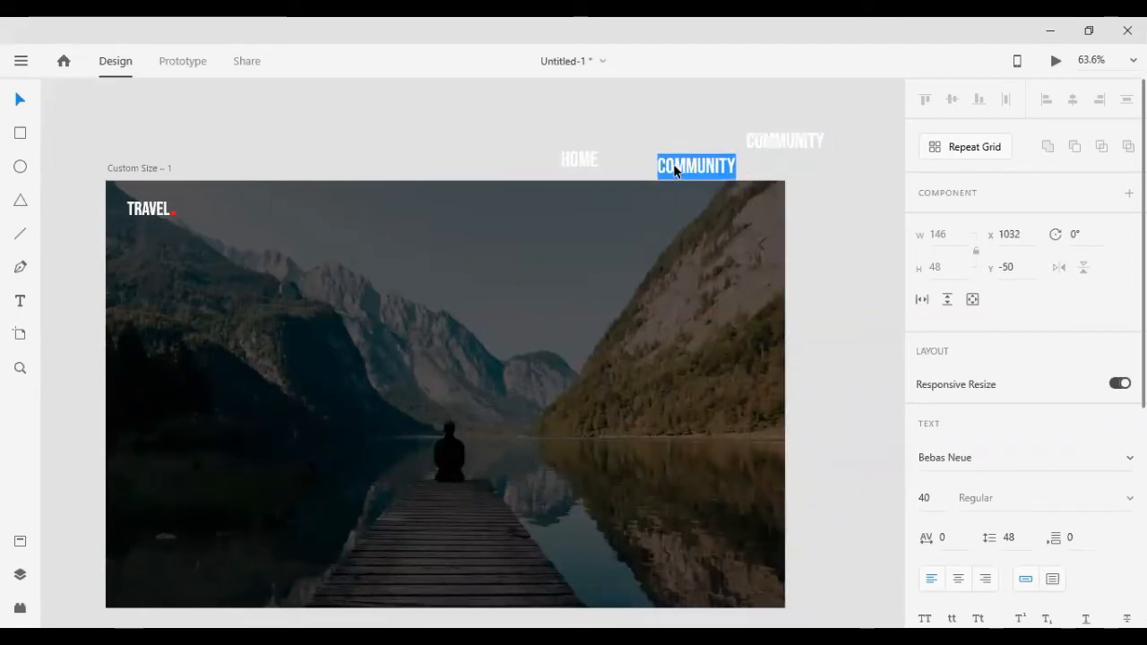
pyautogui.press('BackSpace')
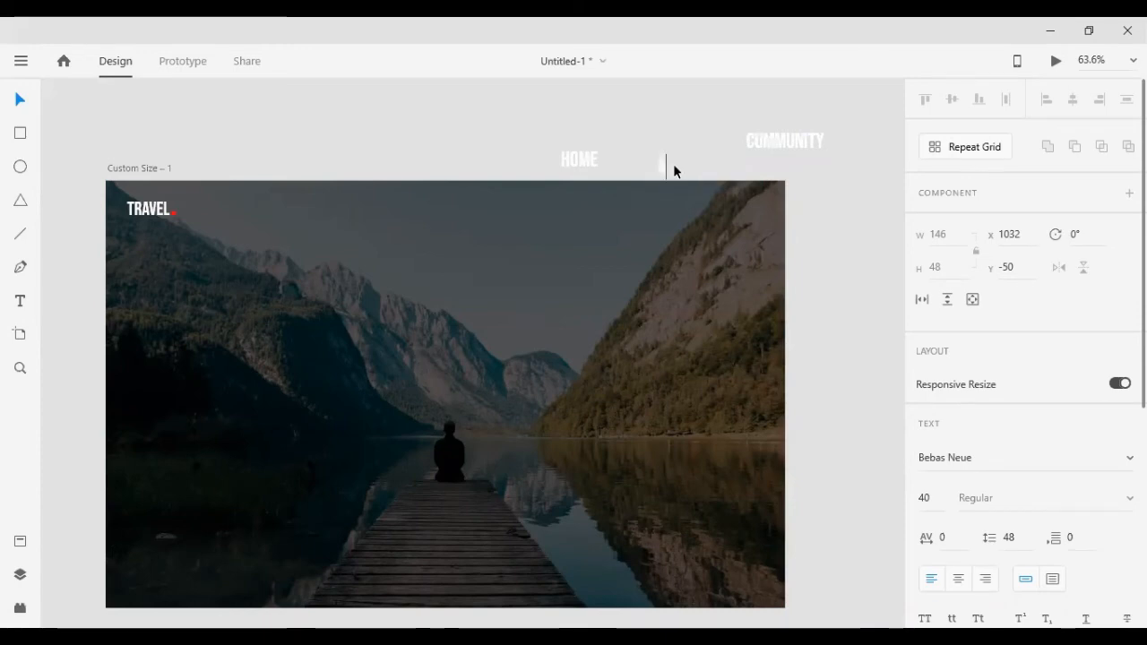
pyautogui.write('ABOUT')
pyautogui.press('Escape')
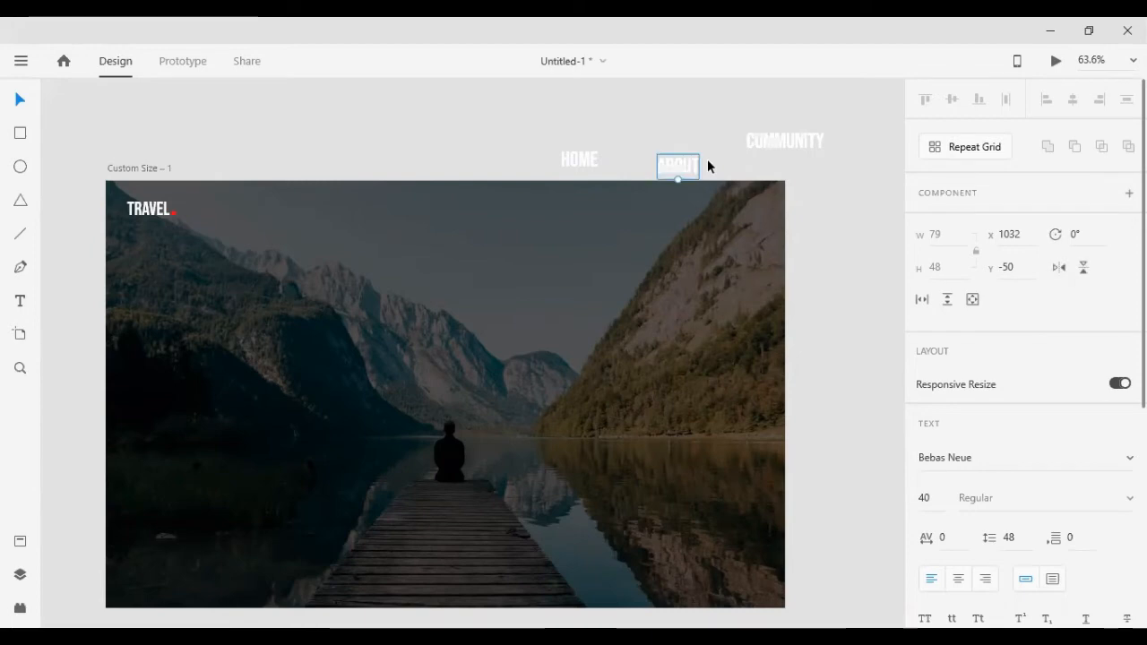
# Duplicate the "ABOUT" text to just below "COMMUNITY" and change the copy to "CONTACT US".
pyautogui.moveTo(678, 167); pyautogui.dragTo(788, 167)
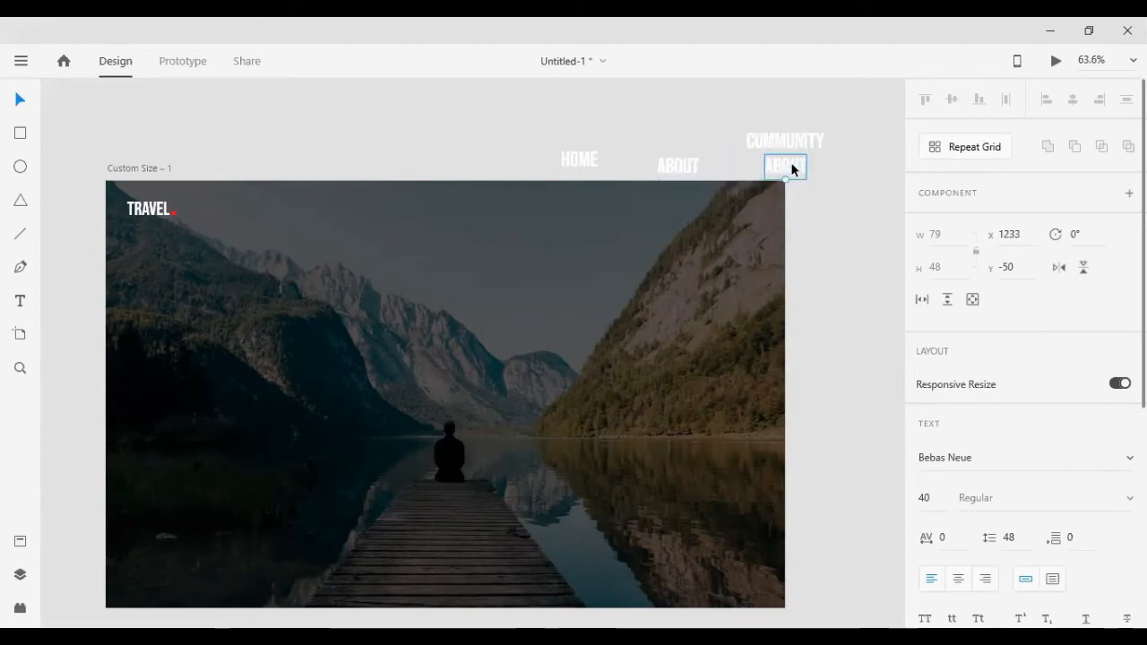
pyautogui.doubleClick(792, 165)
pyautogui.write('COM')
pyautogui.write('TA')
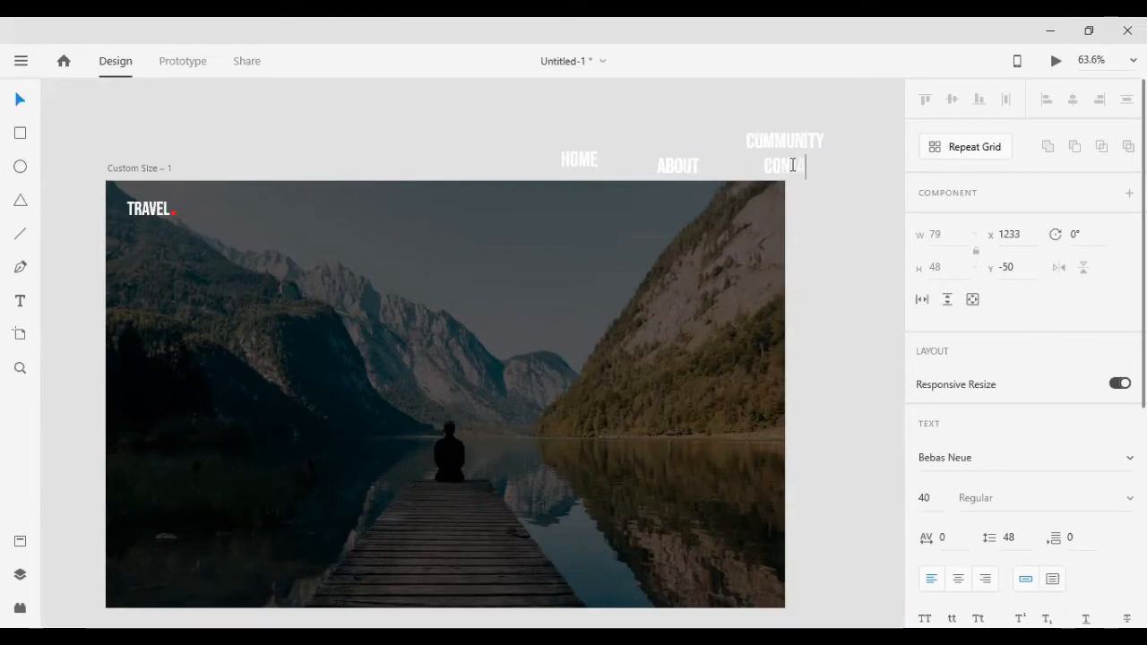
pyautogui.write('CT US')
pyautogui.press('Escape')
# Extend the "ABOUT" text to read "ABOUT US".
pyautogui.click(686, 167)
pyautogui.doubleClick(686, 166)
pyautogui.press('Right')
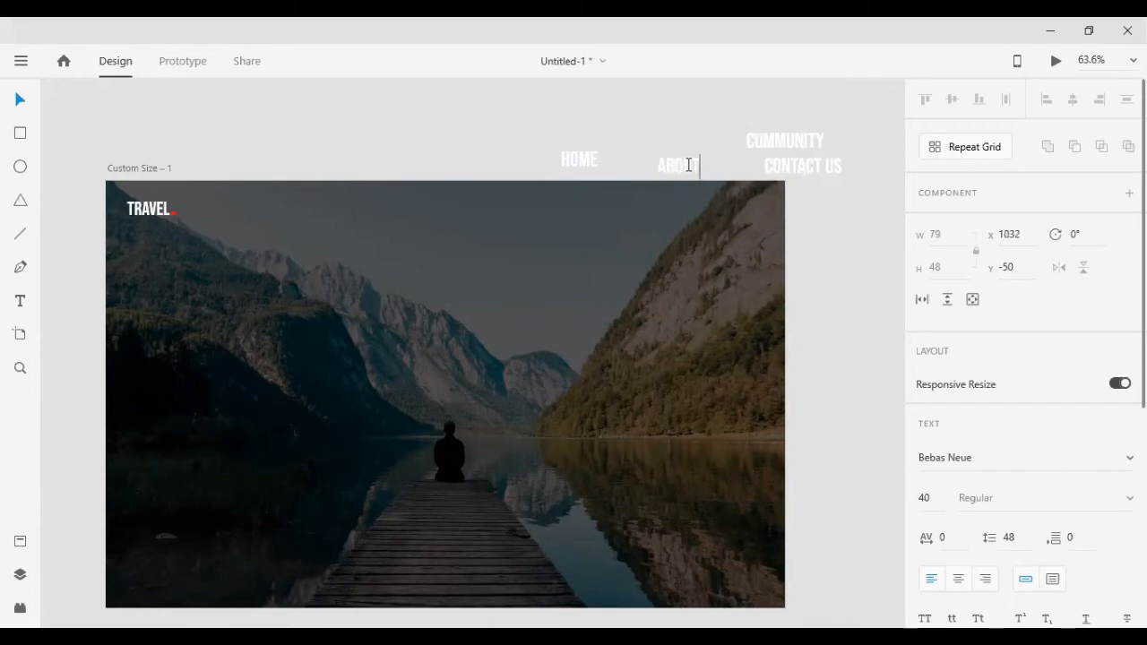
pyautogui.write('US')
pyautogui.press('Escape')
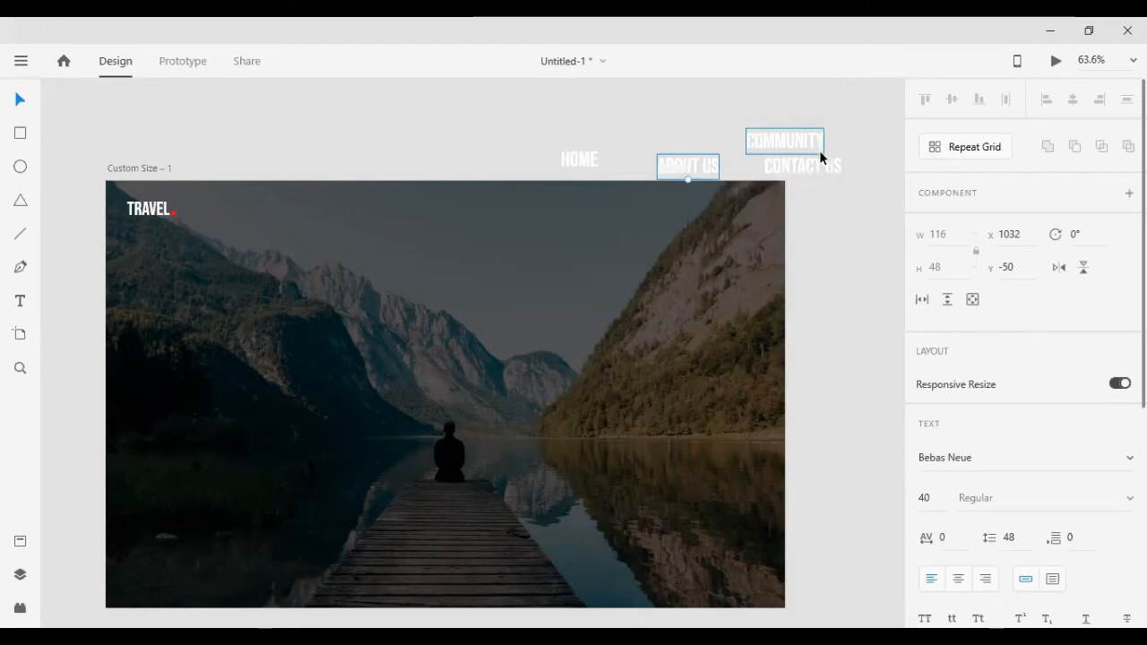
# Duplicate the "COMMUNITY" text beside the artboard's right edge and change the copy to "MORE".
pyautogui.moveTo(795, 165); pyautogui.dragTo(845, 270)
pyautogui.doubleClick(846, 273)
pyautogui.click(847, 272)
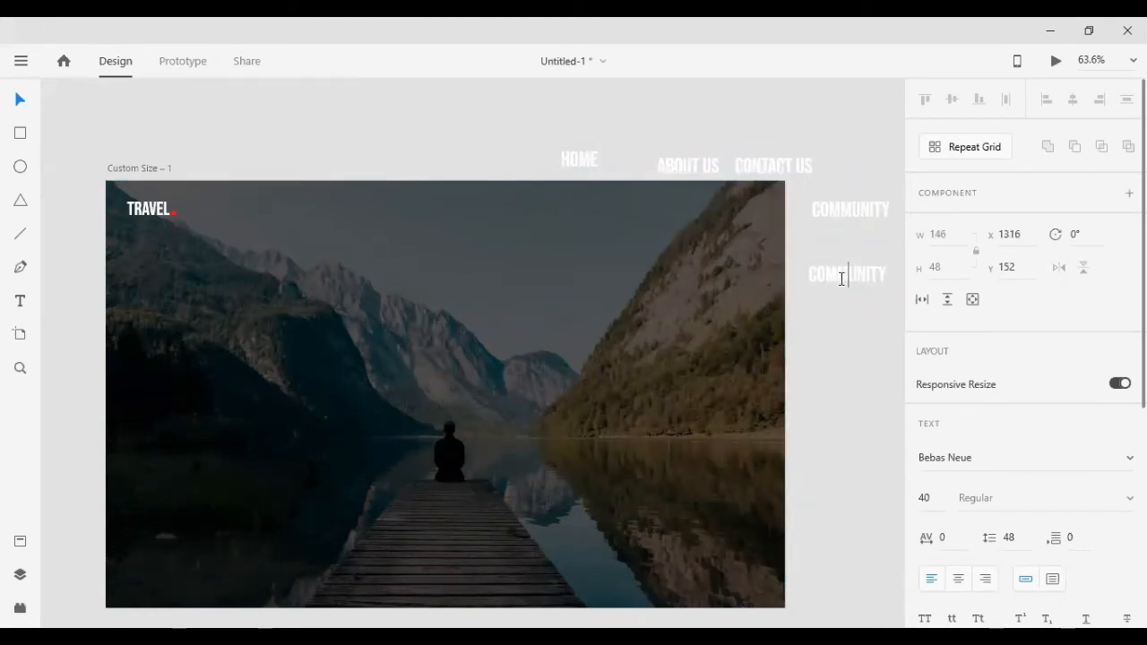
pyautogui.doubleClick(841, 278)
pyautogui.write('MORE')
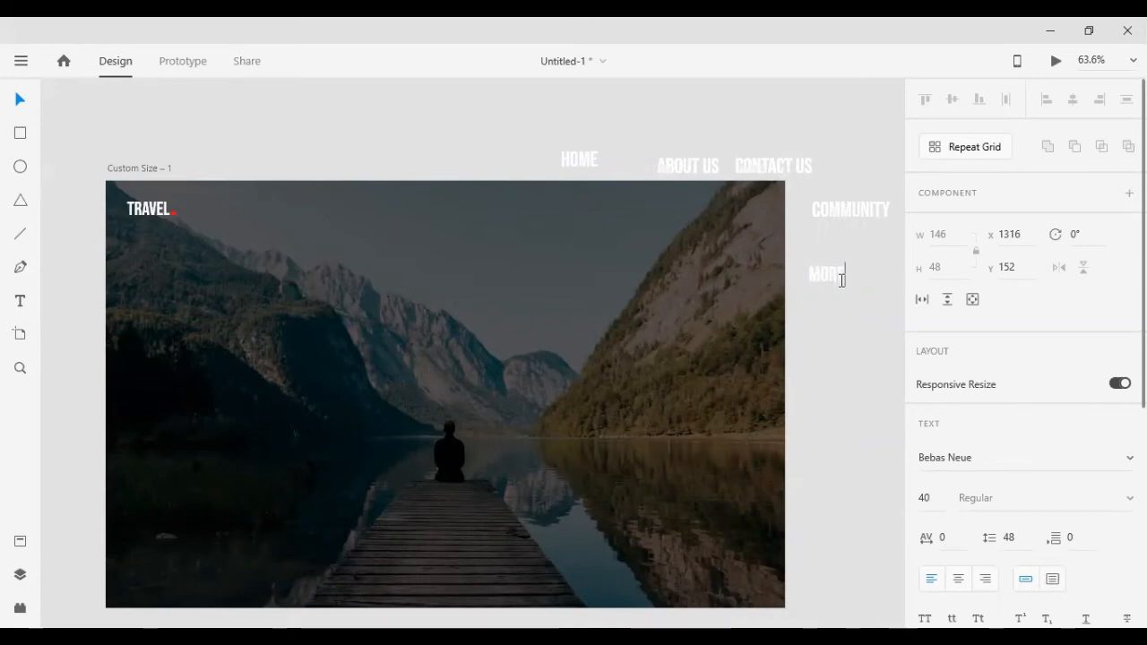
# Arrange the texts across the upper part of the artboard in the order HOME, ABOUT US, COMMUNITY, CONTACT US, MORE.
pyautogui.moveTo(828, 279); pyautogui.dragTo(652, 258)
pyautogui.moveTo(578, 162); pyautogui.dragTo(399, 222)
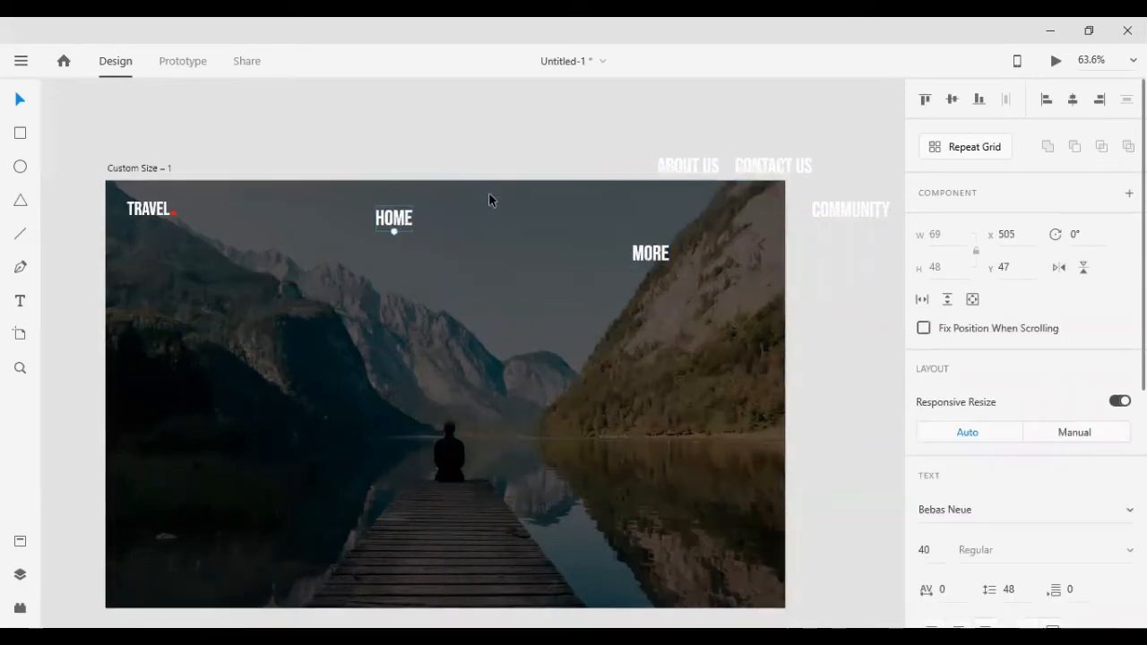
pyautogui.moveTo(688, 165); pyautogui.dragTo(484, 215)
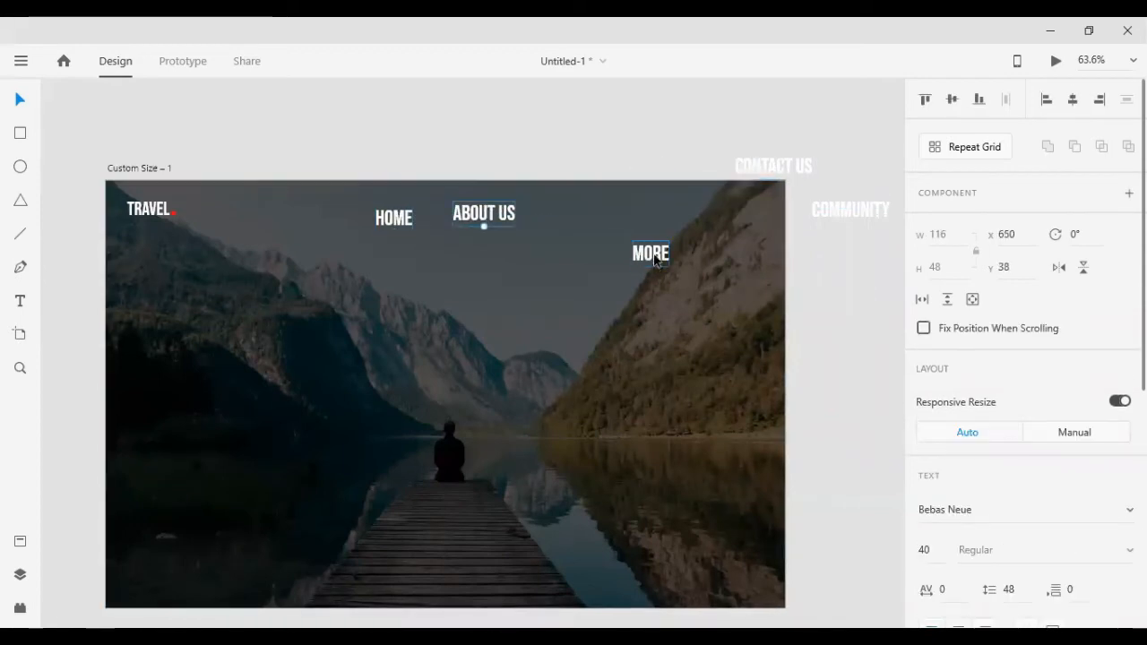
pyautogui.moveTo(653, 255); pyautogui.dragTo(724, 250)
pyautogui.moveTo(818, 214); pyautogui.dragTo(546, 217)
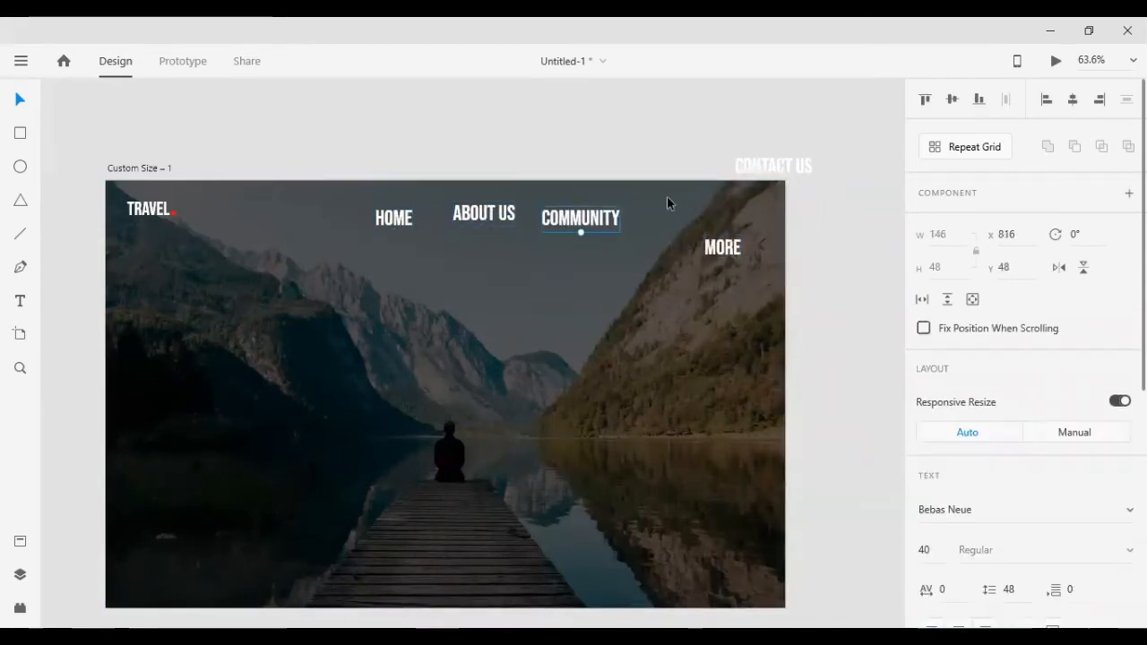
pyautogui.moveTo(750, 174); pyautogui.dragTo(663, 216)
pyautogui.moveTo(727, 240); pyautogui.dragTo(753, 225)
# Align the five navigation texts, from HOME to MORE, on their vertical middles and distribute them evenly horizontally.
pyautogui.keyDown('shift'); pyautogui.click(699, 205); pyautogui.keyUp('shift')
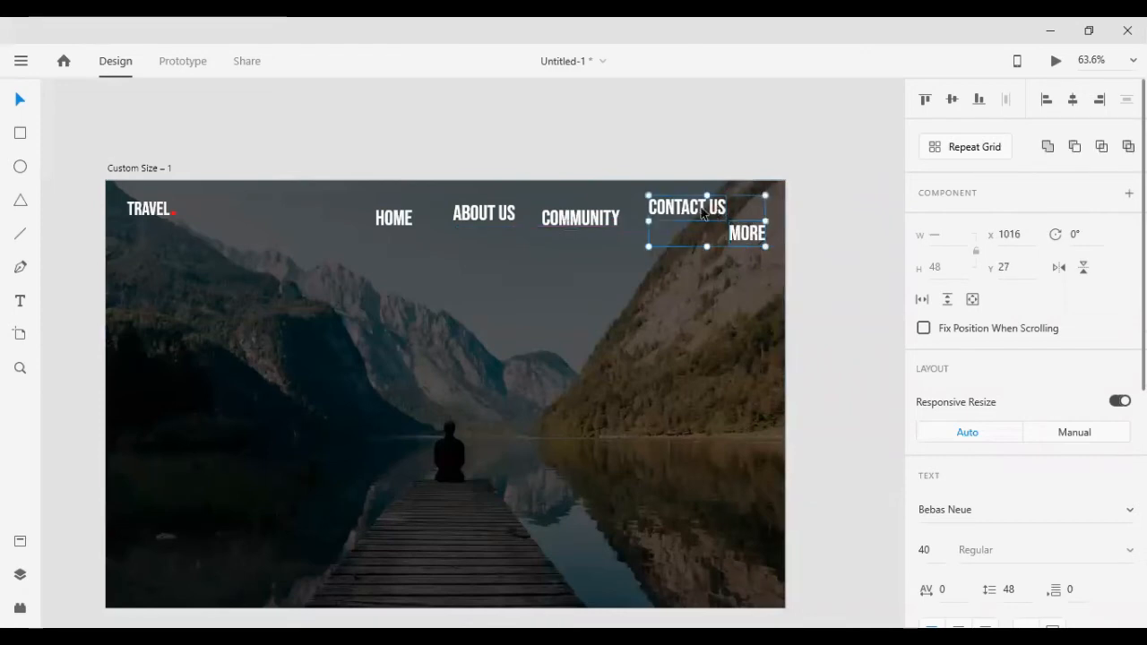
pyautogui.keyDown('shift'); pyautogui.click(561, 218); pyautogui.keyUp('shift')
pyautogui.keyDown('shift'); pyautogui.click(486, 216); pyautogui.keyUp('shift')
pyautogui.click(378, 225)
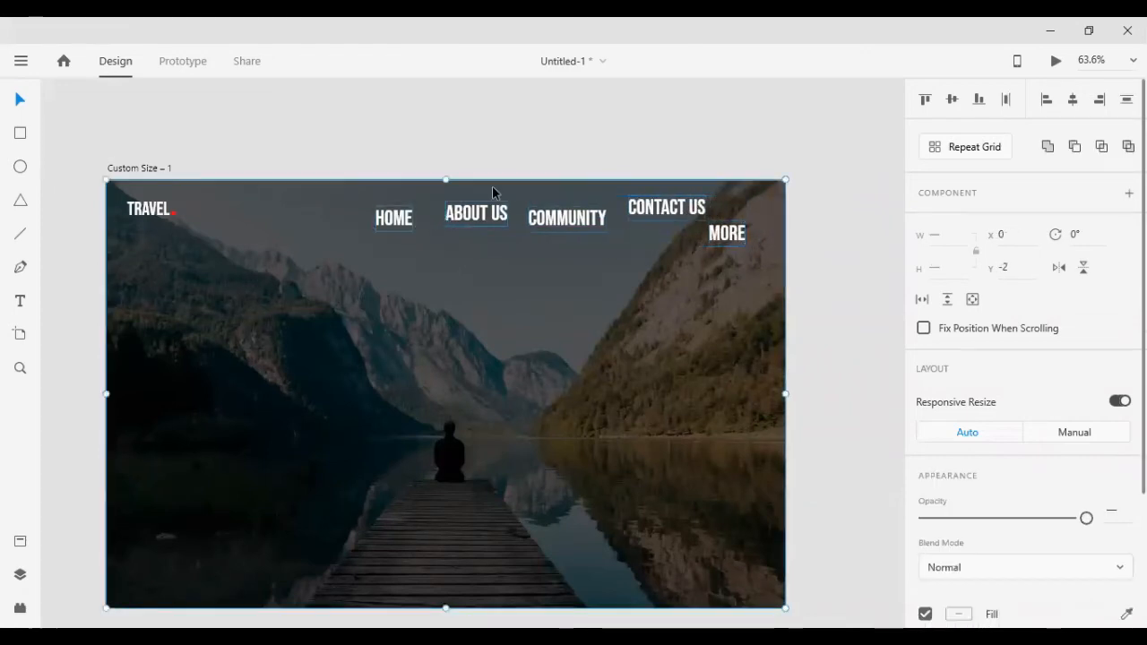
pyautogui.keyDown('shift'); pyautogui.click(493, 193); pyautogui.keyUp('shift')
pyautogui.keyDown('shift'); pyautogui.click(393, 218); pyautogui.keyUp('shift')
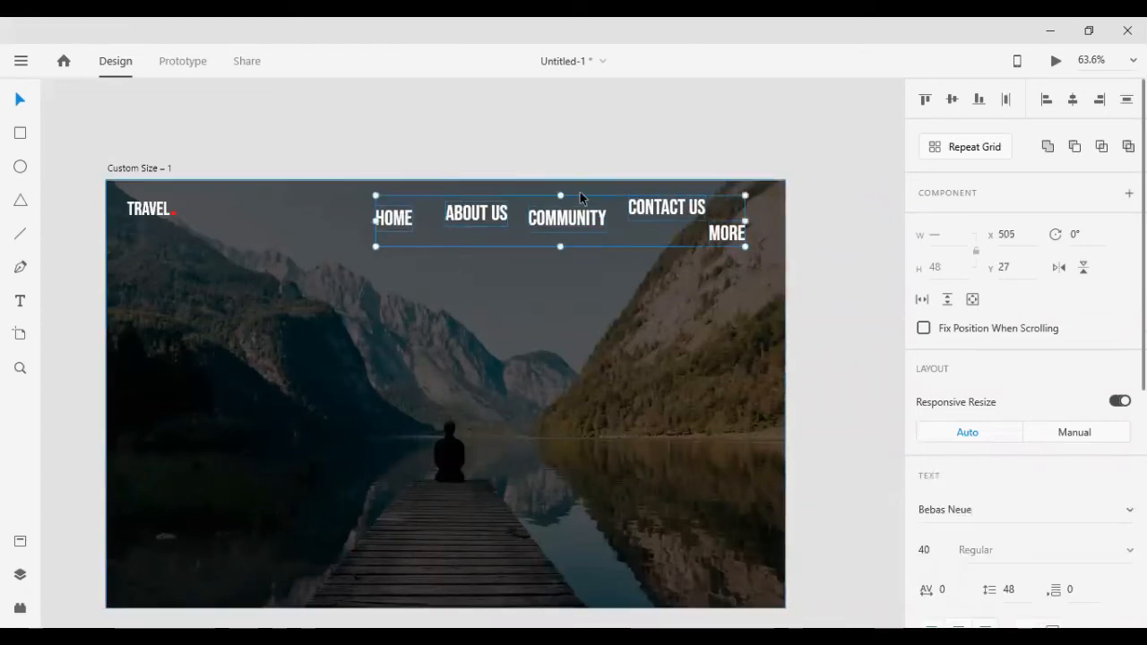
pyautogui.click(952, 100)
pyautogui.click(1006, 99)
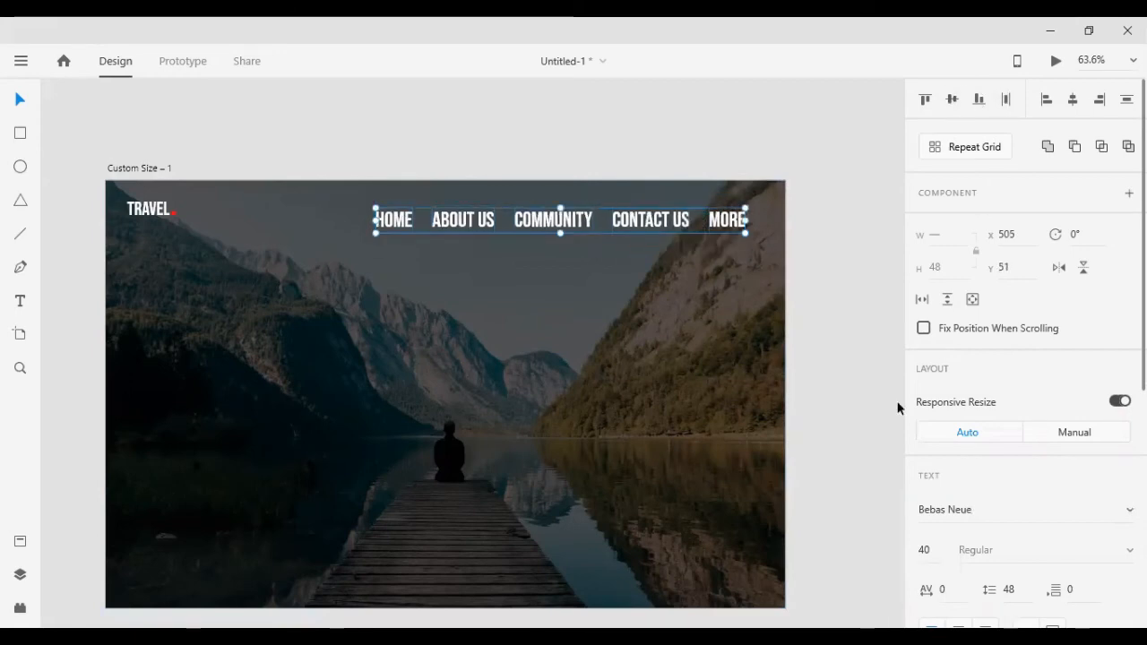
# Change the font of the five navigation texts to Segoe UI.
pyautogui.click(1005, 509)
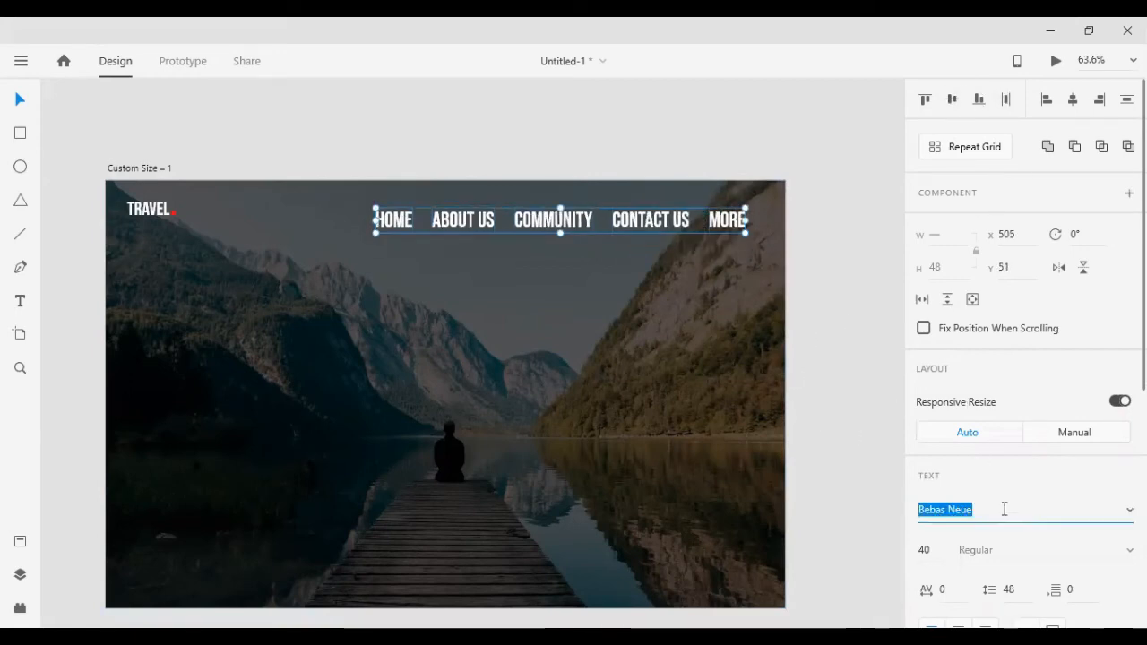
pyautogui.write('Segoe MDL2 Assets')
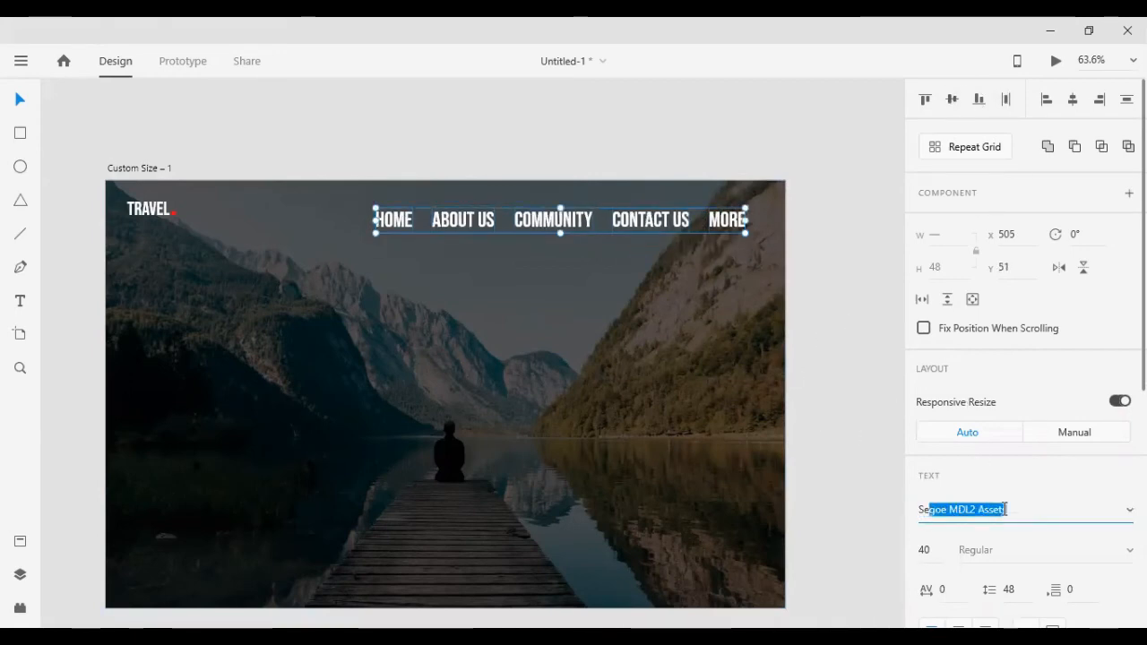
pyautogui.click(1006, 509)
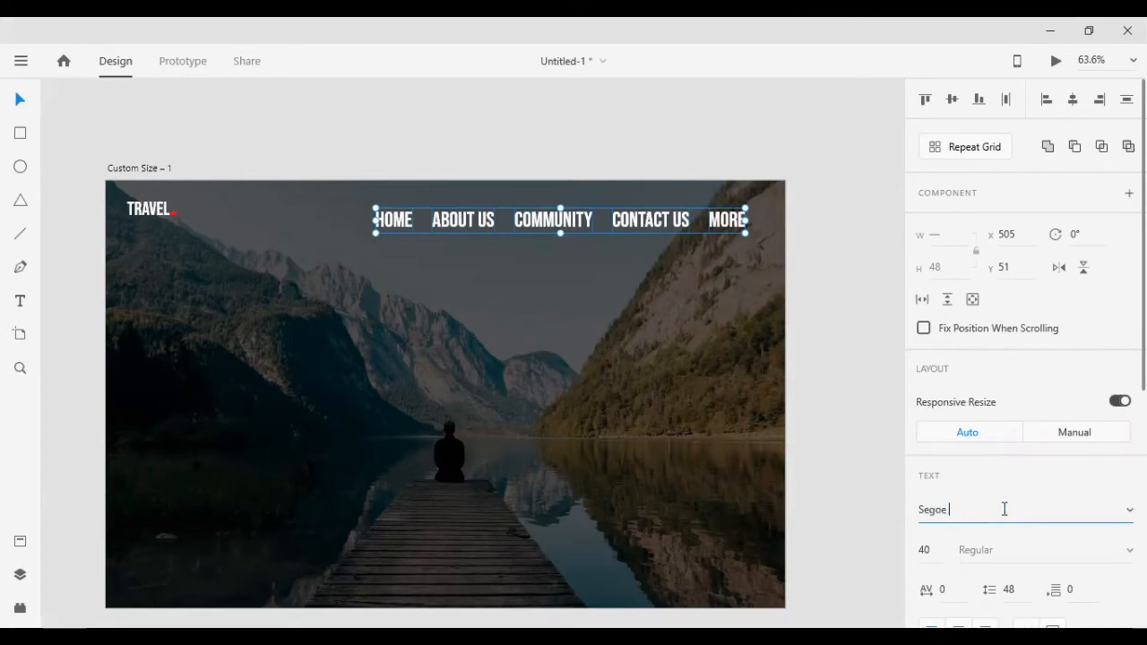
pyautogui.press('Return')
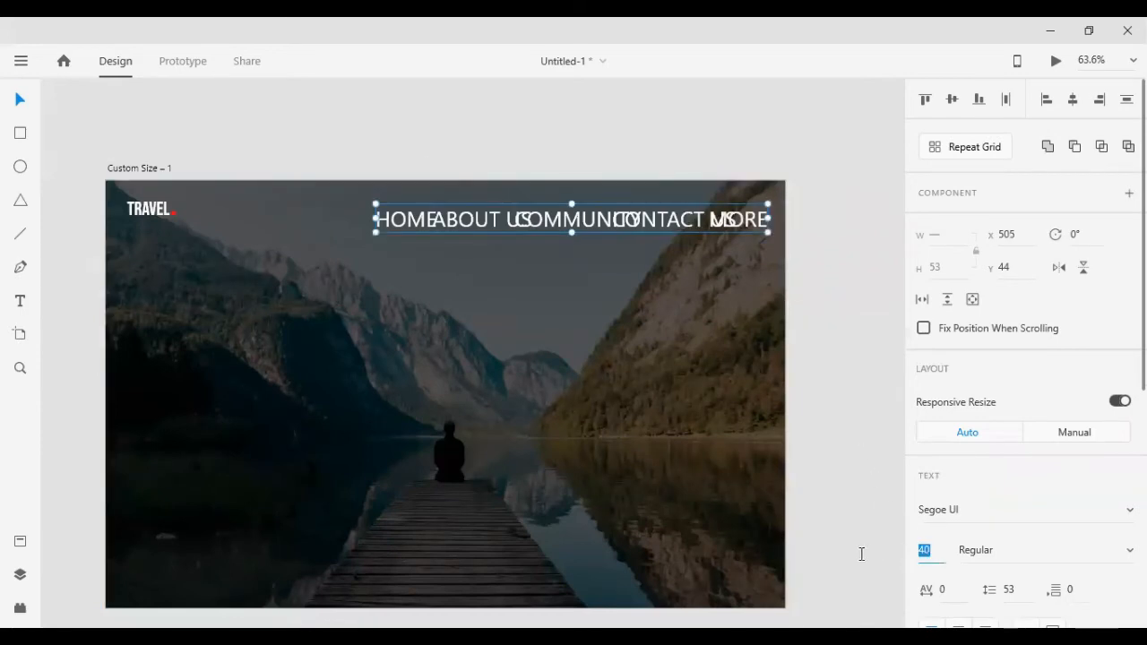
# Reduce the font size of the five navigation texts to 16.
pyautogui.write('30')
pyautogui.press('Return')
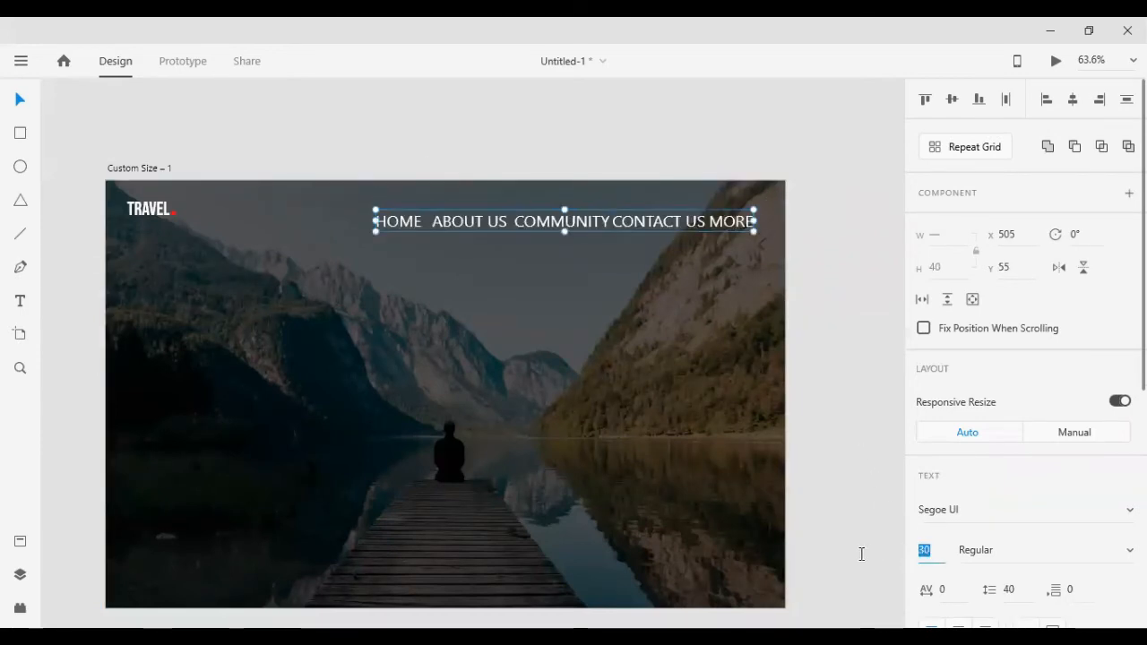
pyautogui.write('24')
pyautogui.press('Return')
pyautogui.press('Down')
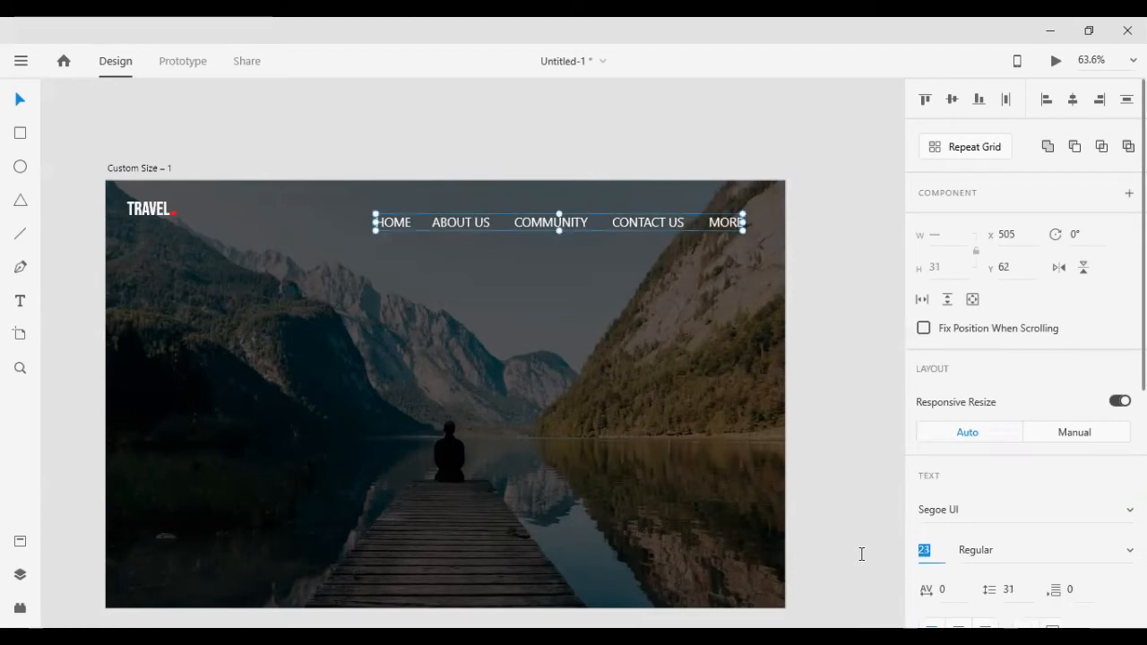
pyautogui.write('16')
pyautogui.press('Return')
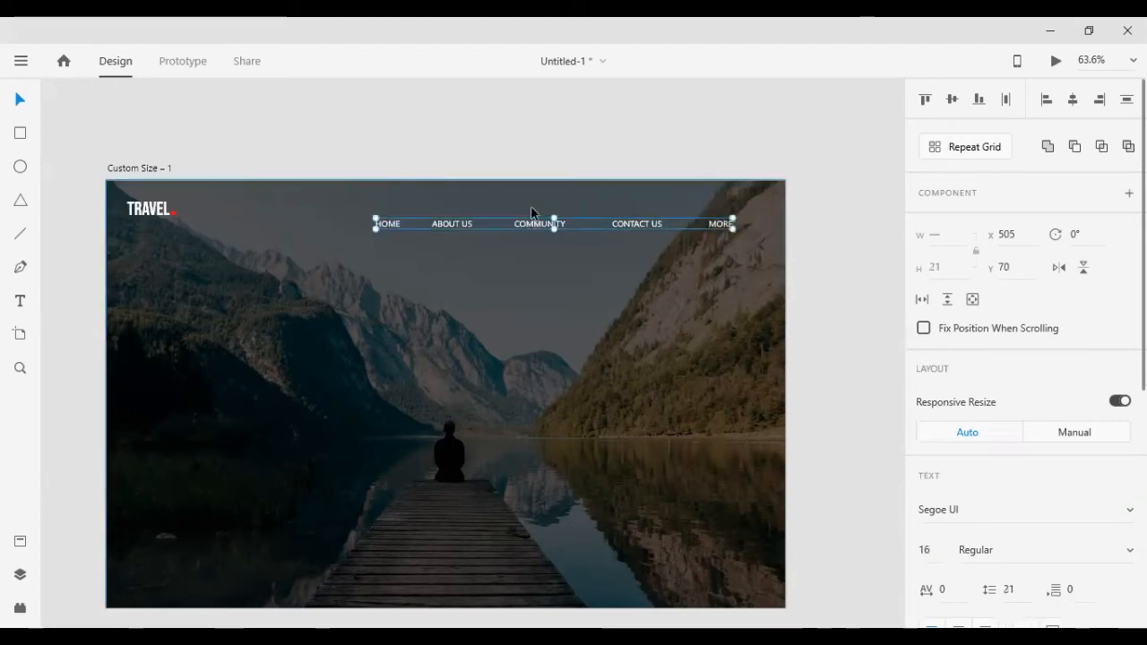
# Move the navigation texts closer to the logo at X 332, Y 44, and shift CONTACT US and MORE nearer to COMMUNITY.
pyautogui.moveTo(527, 225); pyautogui.dragTo(434, 216)
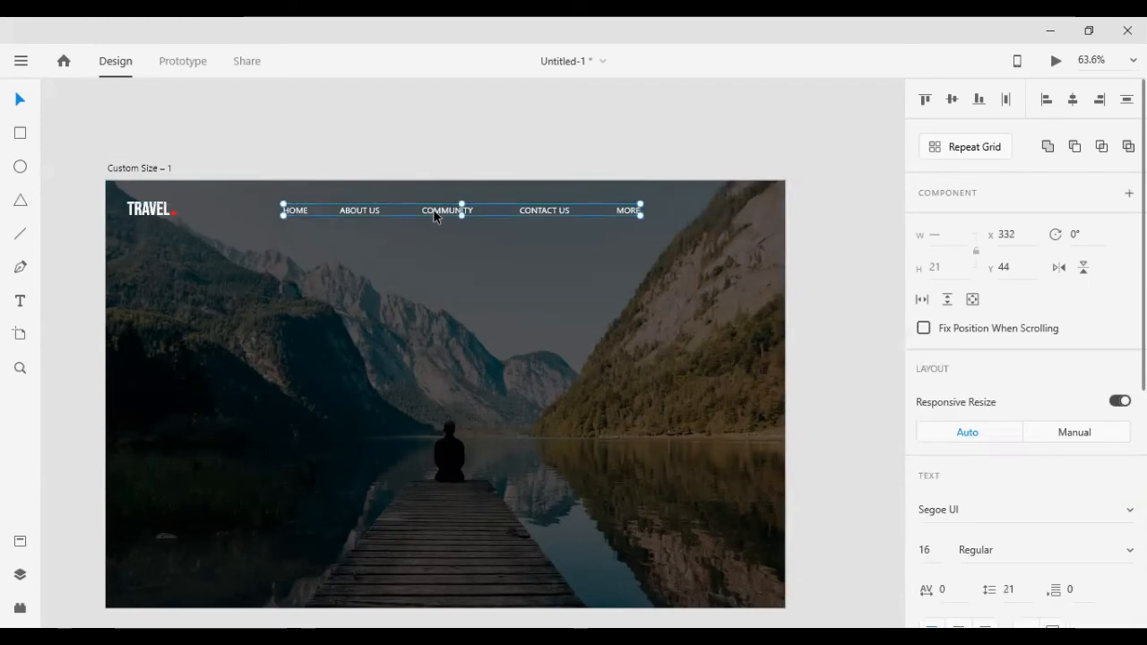
pyautogui.click(511, 174)
pyautogui.moveTo(525, 212); pyautogui.dragTo(477, 213)
pyautogui.click(611, 206)
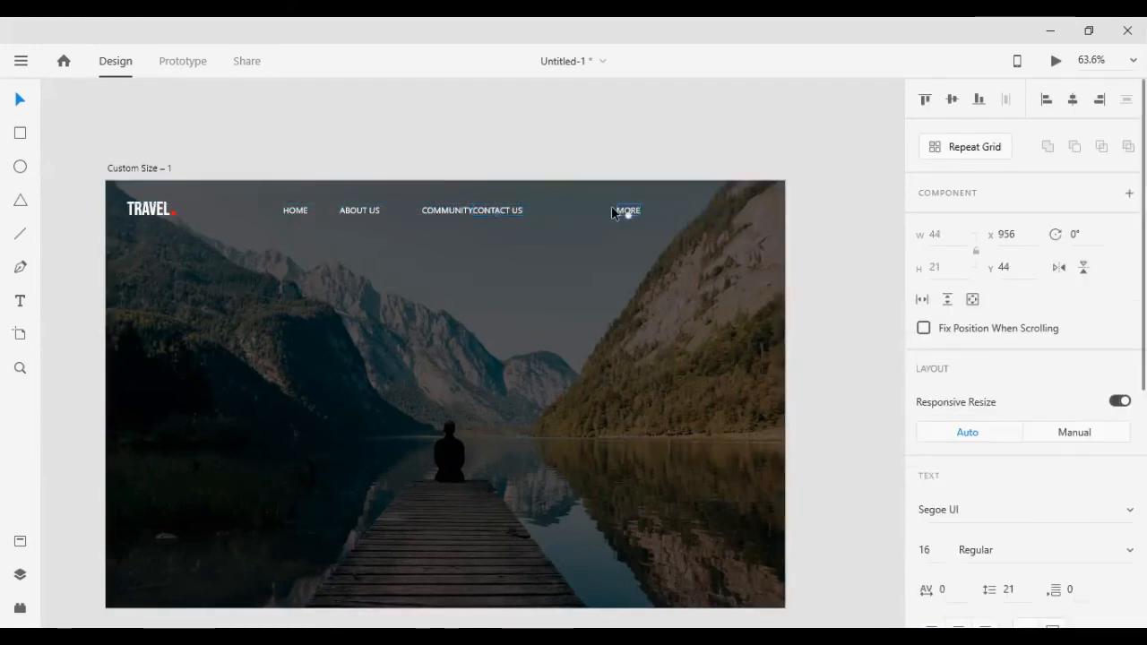
pyautogui.moveTo(611, 205); pyautogui.dragTo(583, 206)
# Distribute the five navigation texts, from HOME to MORE, evenly horizontally.
pyautogui.moveTo(248, 170); pyautogui.dragTo(642, 226)
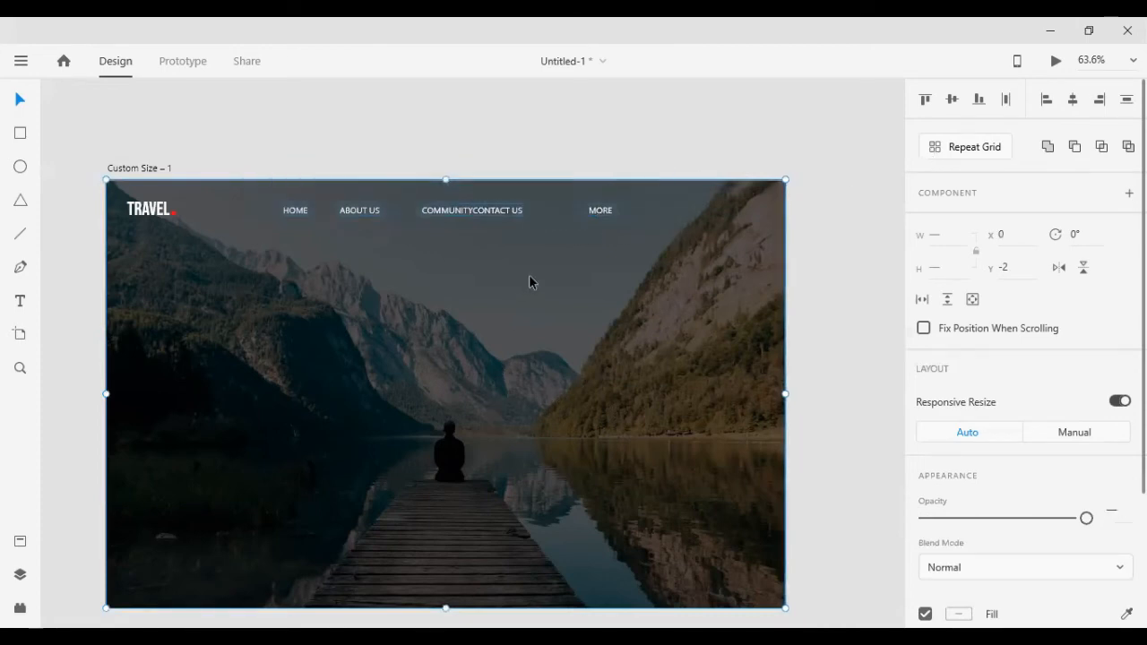
pyautogui.moveTo(850, 379); pyautogui.dragTo(688, 397)
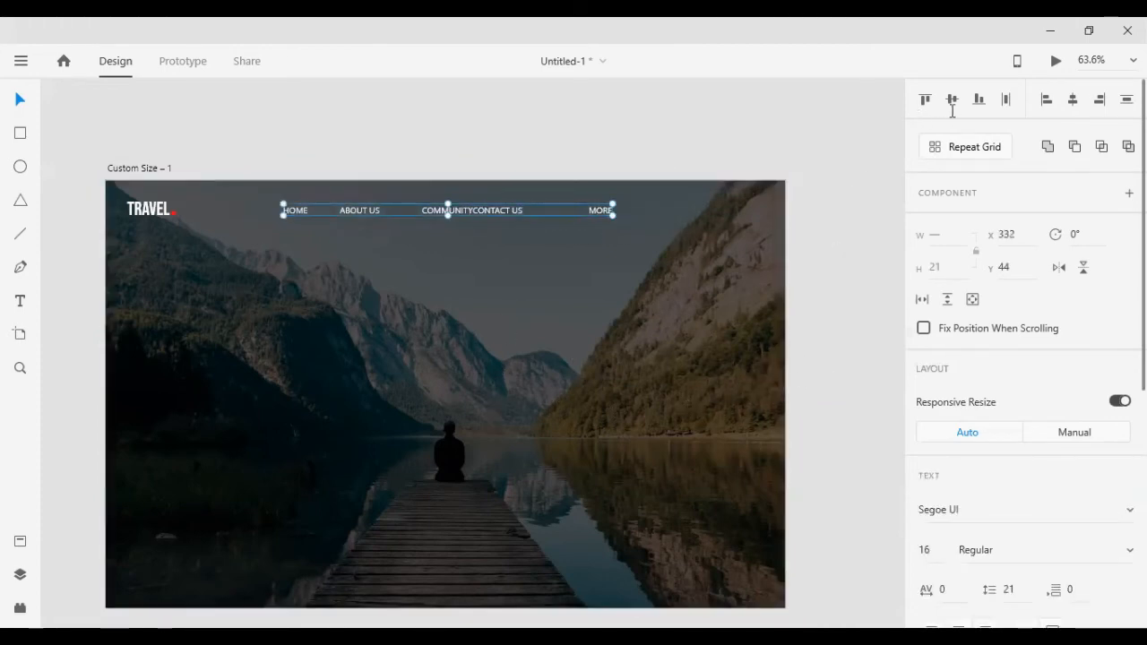
pyautogui.click(1007, 101)
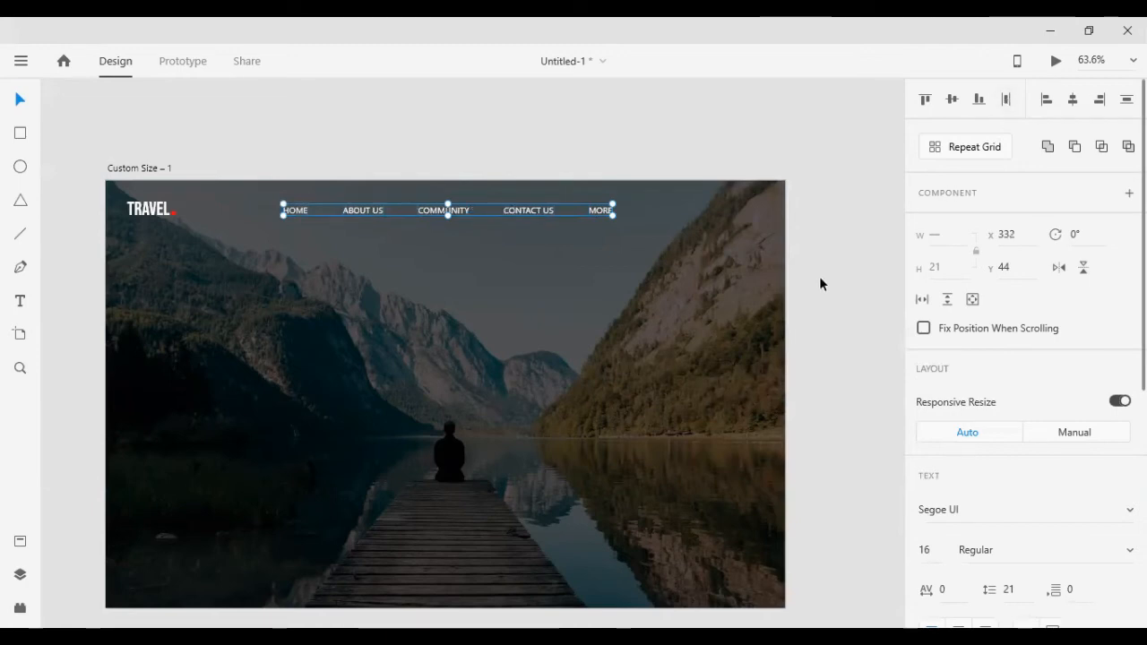
# Group the five navigation texts and align the group with the "TRAVEL." logo on their vertical middles.
pyautogui.hotkey('ctrl', 'g')
pyautogui.keyDown('shift'); pyautogui.click(139, 211); pyautogui.keyUp('shift')
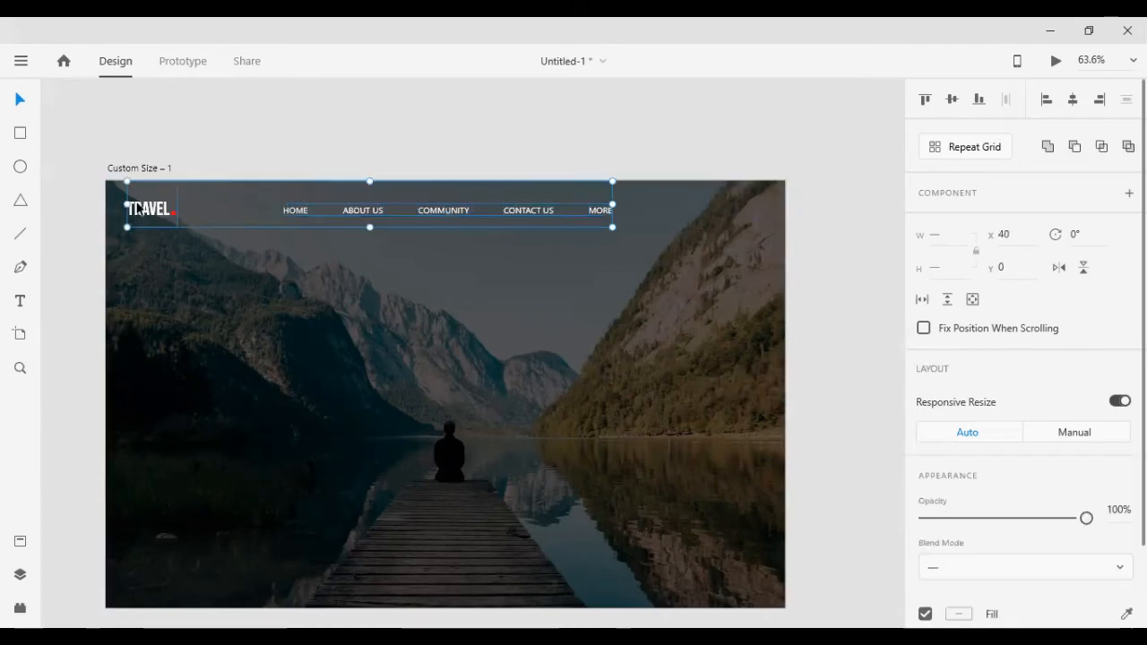
pyautogui.click(927, 101)
pyautogui.click(733, 328)
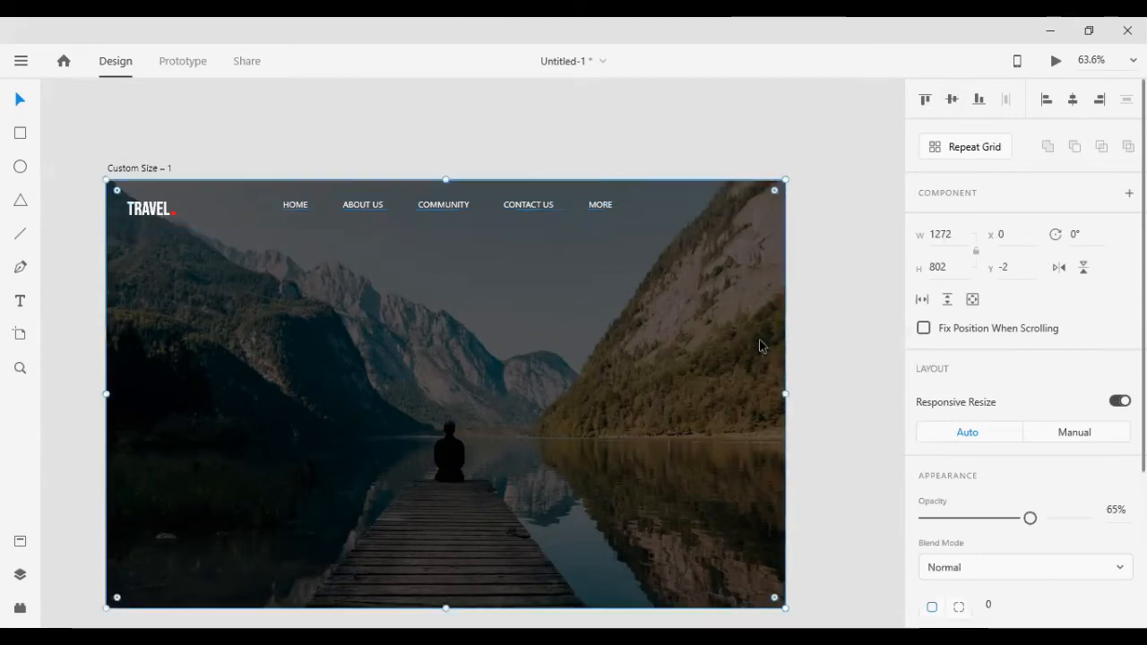
# Nudge the navigation group vertically to Y 43, level with the "TRAVEL." lettering.
pyautogui.click(551, 208)
pyautogui.press('Up')
pyautogui.press('Up')
pyautogui.press('Up')
pyautogui.press('Up')
pyautogui.press('Up')
pyautogui.press('Up')
pyautogui.press('Up')
pyautogui.press('Up')
pyautogui.press('Up')
pyautogui.press('Up')
pyautogui.press('Up')
pyautogui.press('Up')
pyautogui.press('Up')
pyautogui.press('Up')
pyautogui.press('Up')
pyautogui.press('Up')
pyautogui.press('Up')
pyautogui.press('Up')
pyautogui.press('Up')
pyautogui.press('Up')
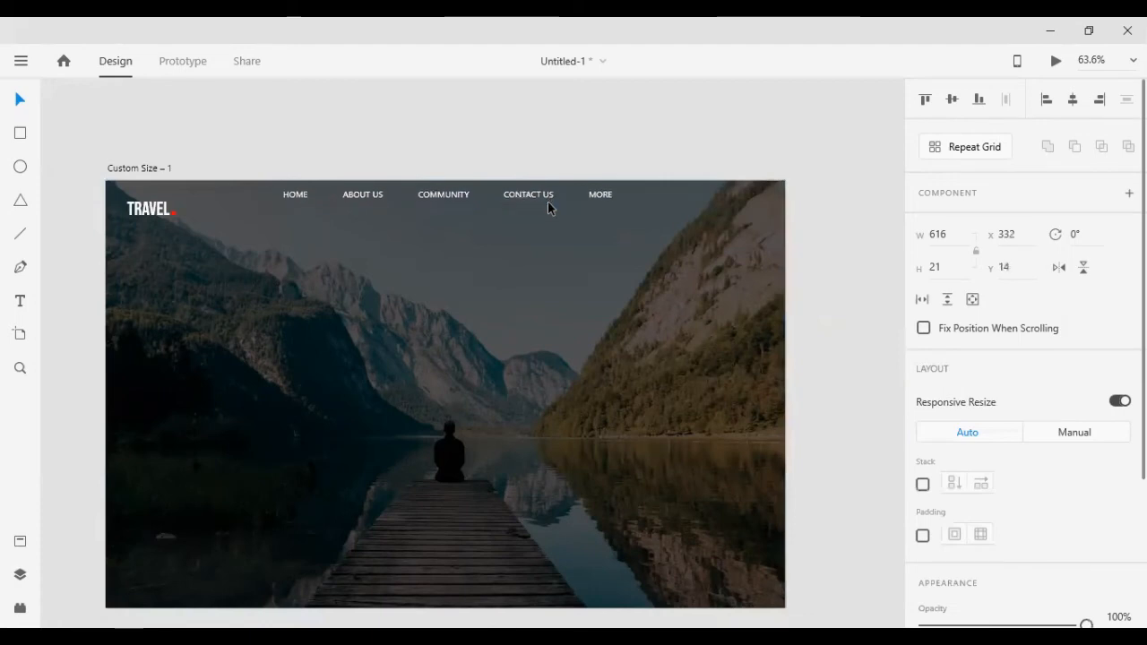
pyautogui.press('Up')
pyautogui.press('Up')
pyautogui.press('Up')
pyautogui.press('Up')
pyautogui.press('Up')
pyautogui.press('Up')
pyautogui.press('Up')
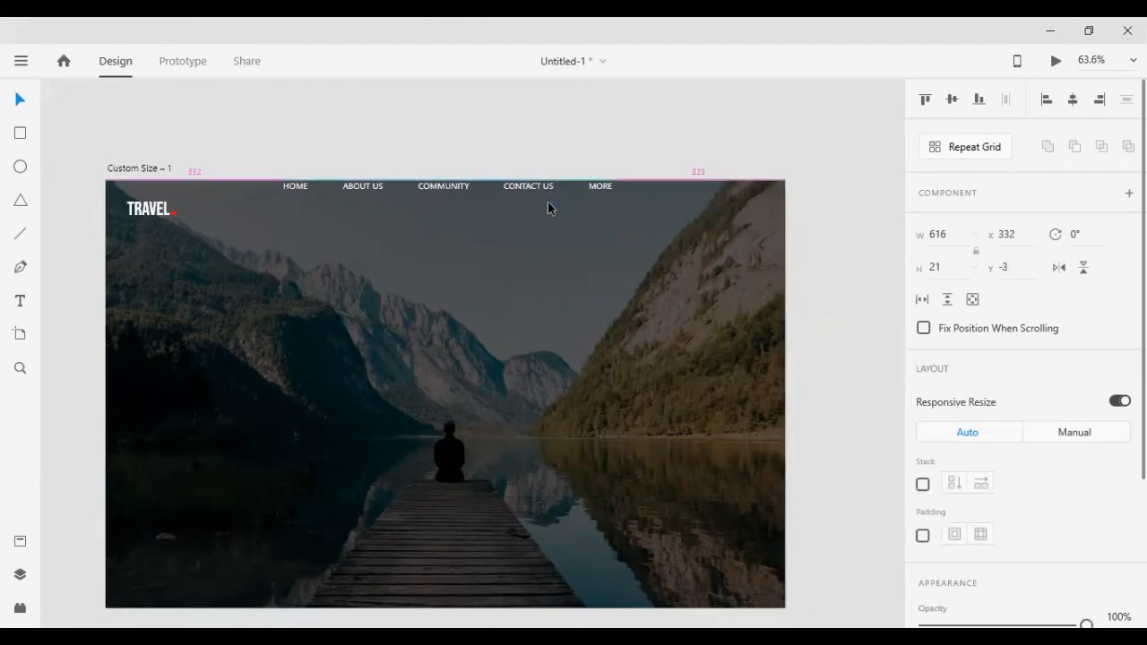
pyautogui.press('Down')
pyautogui.press('Down')
pyautogui.press('Down')
pyautogui.press('Down')
pyautogui.press('Down')
pyautogui.press('Down')
pyautogui.press('Down')
pyautogui.press('Down')
pyautogui.press('Down')
pyautogui.press('Down')
pyautogui.press('Down')
pyautogui.press('Down')
pyautogui.press('Down')
pyautogui.press('Down')
pyautogui.press('Down')
pyautogui.press('Down')
pyautogui.press('Down')
pyautogui.press('Down')
pyautogui.press('Down')
pyautogui.press('Down')
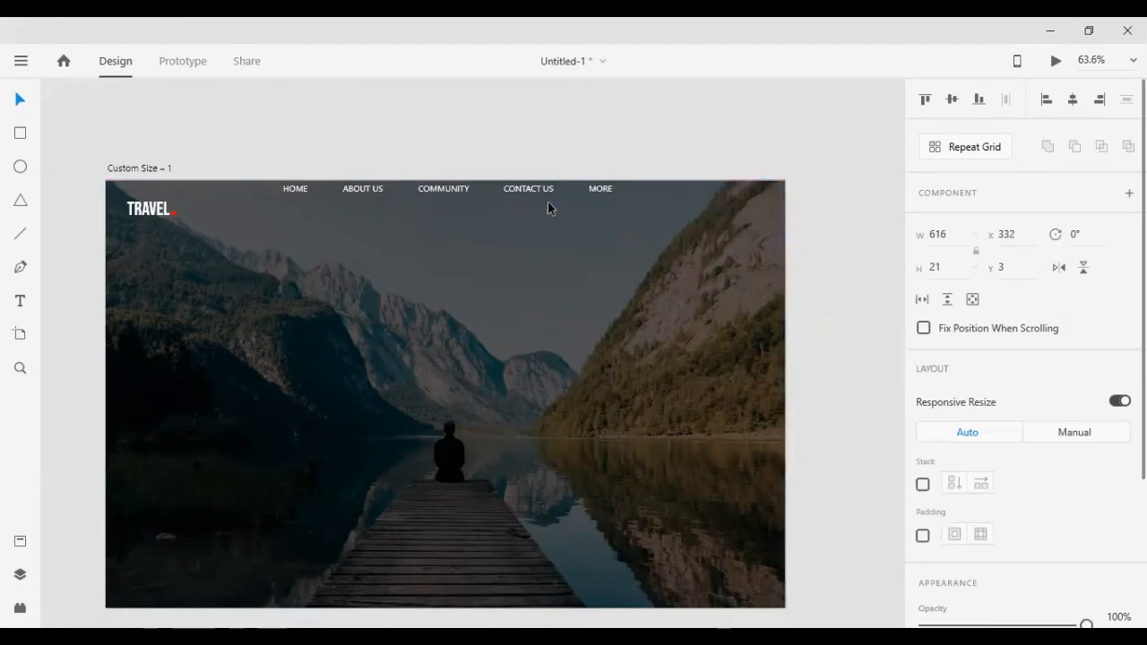
pyautogui.press('Down')
pyautogui.press('Down')
pyautogui.press('Down')
pyautogui.press('Down')
pyautogui.press('Down')
pyautogui.press('Down')
pyautogui.press('Down')
pyautogui.press('Down')
pyautogui.press('Down')
pyautogui.press('Down')
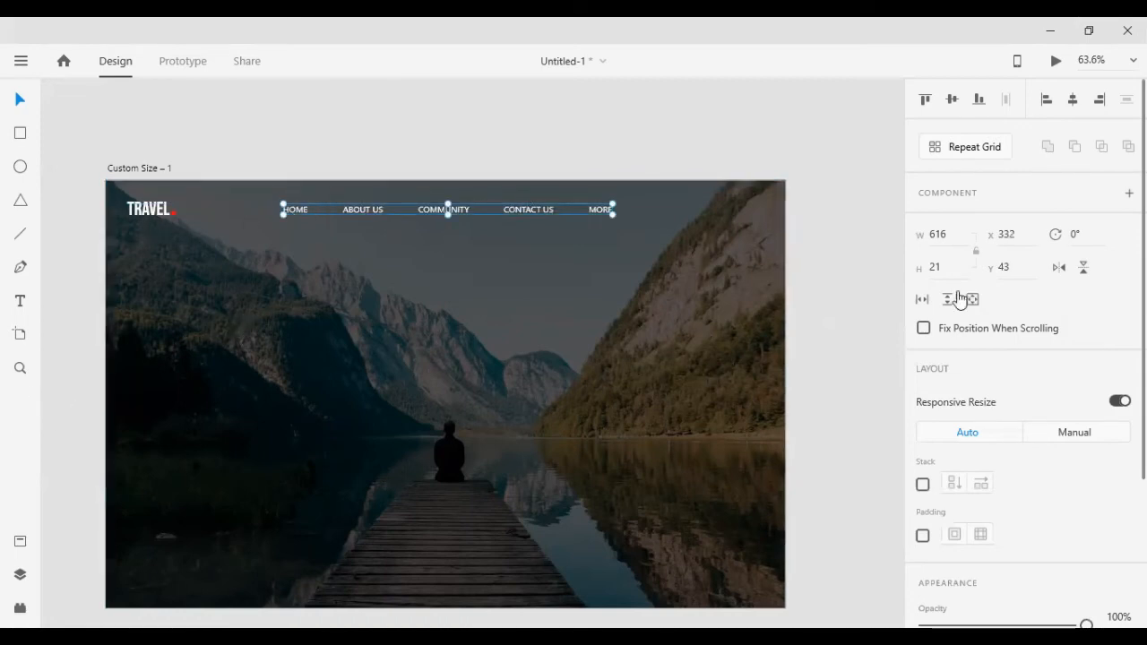
# Draw a horizontal line about 72 wide with the Pen tool near the artboard's upper-right corner.
pyautogui.scroll(5, 746, 207)
pyautogui.scroll(5, 779, 185)
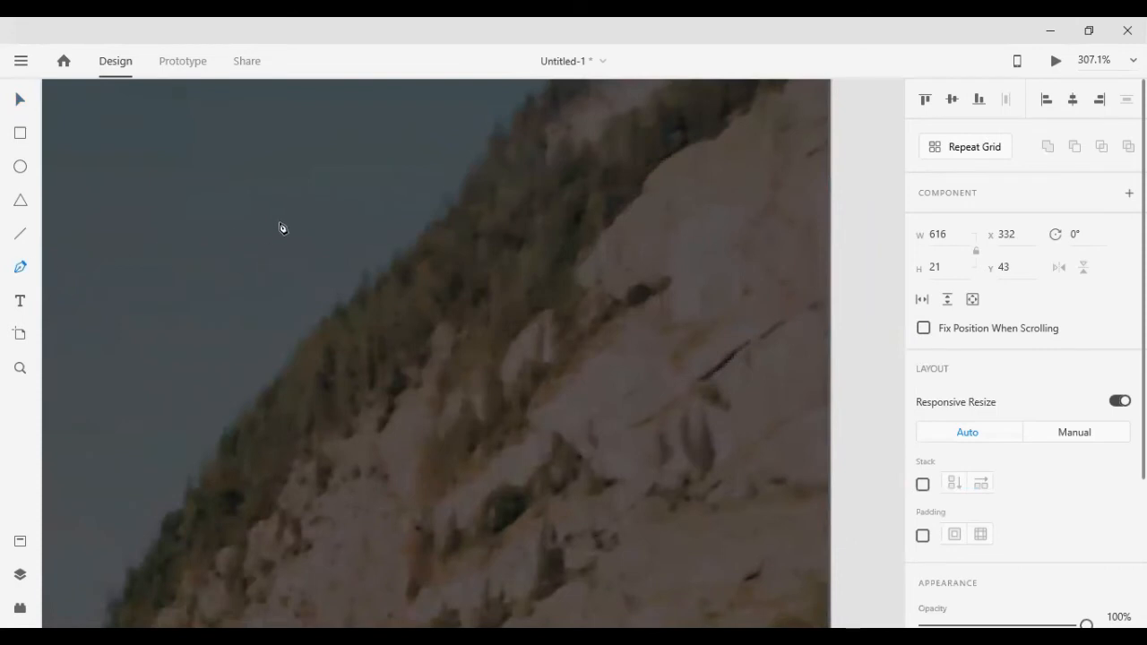
pyautogui.click(434, 226)
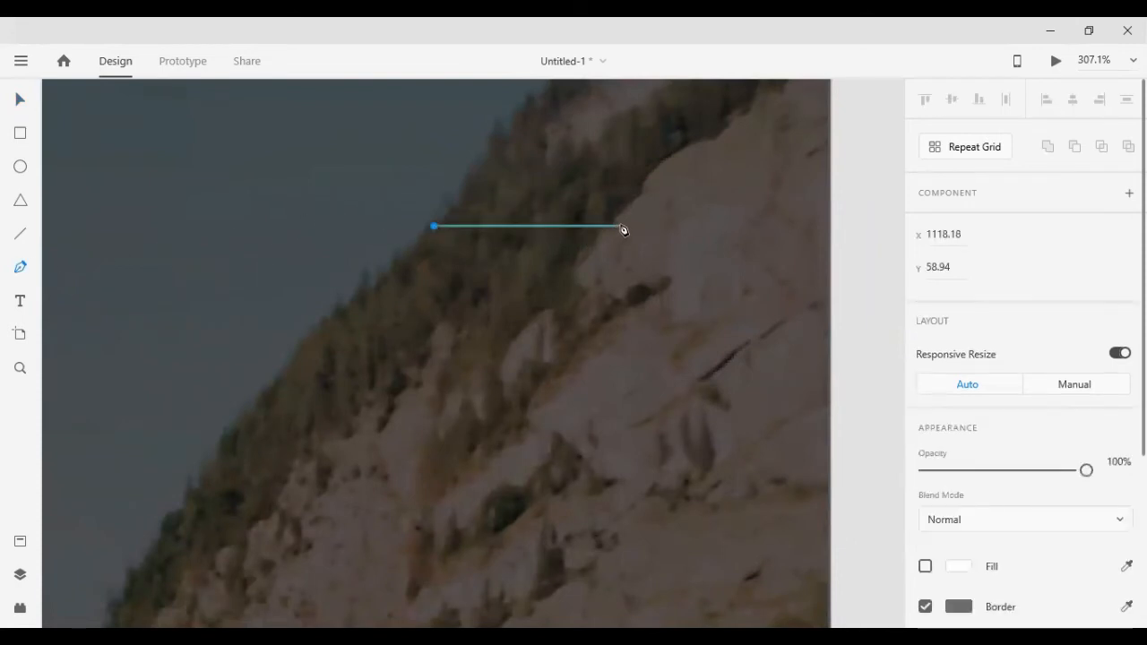
pyautogui.click(20, 100)
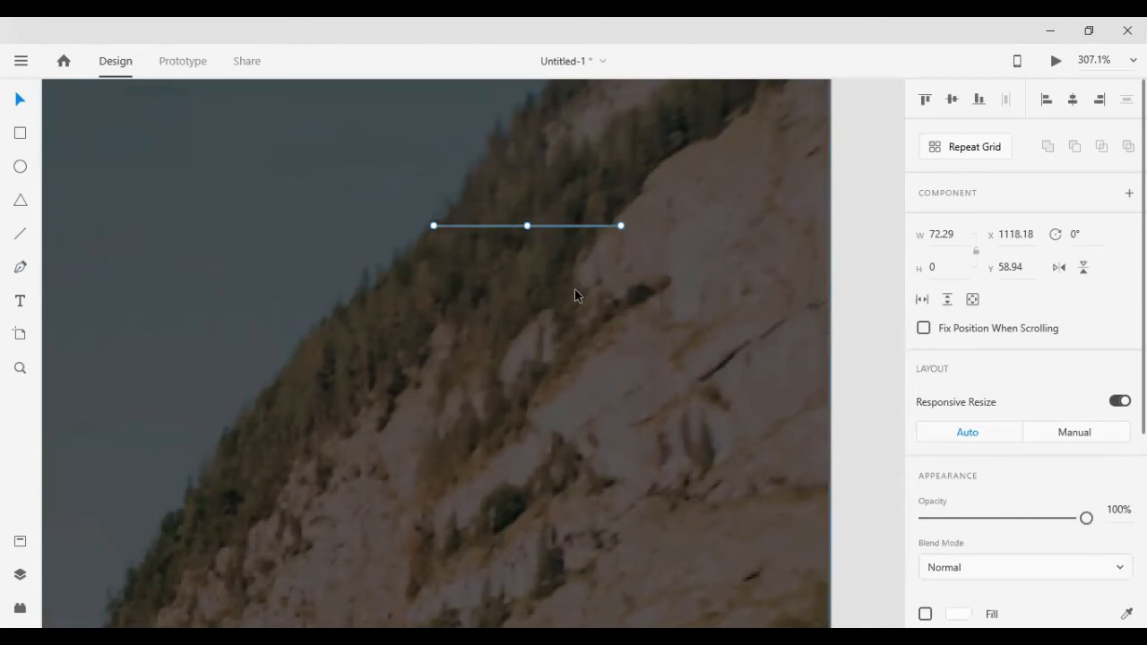
# Duplicate the line twice, offsetting each copy 10 downward to stack three parallel lines.
pyautogui.hotkey('shift', 'Down')
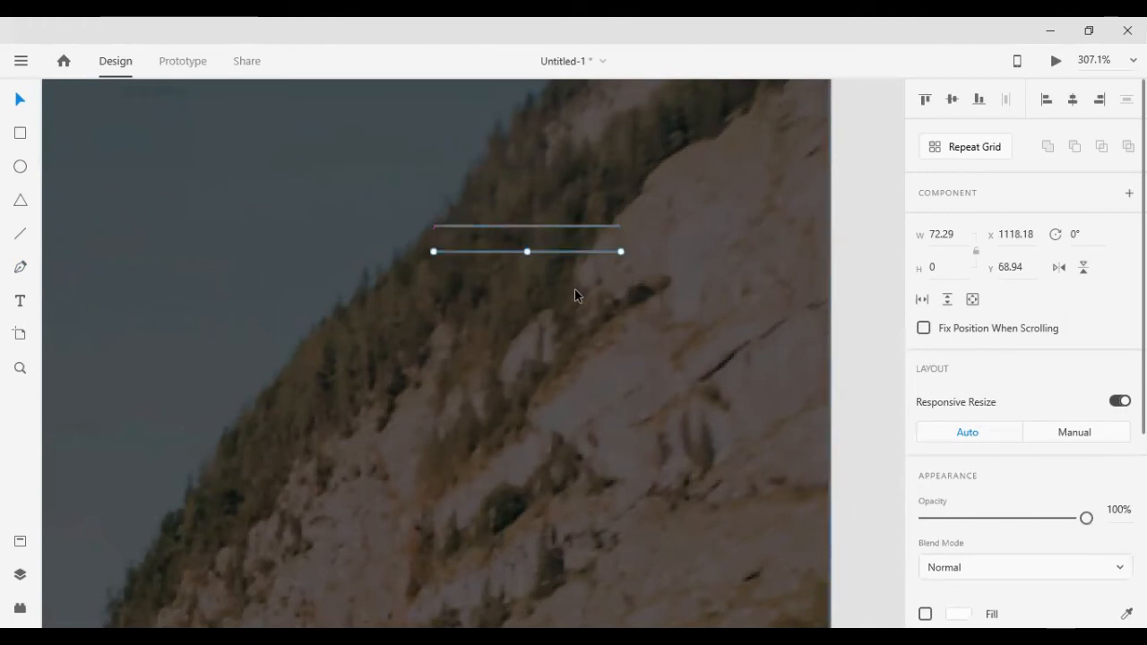
pyautogui.hotkey('ctrl', 'd')
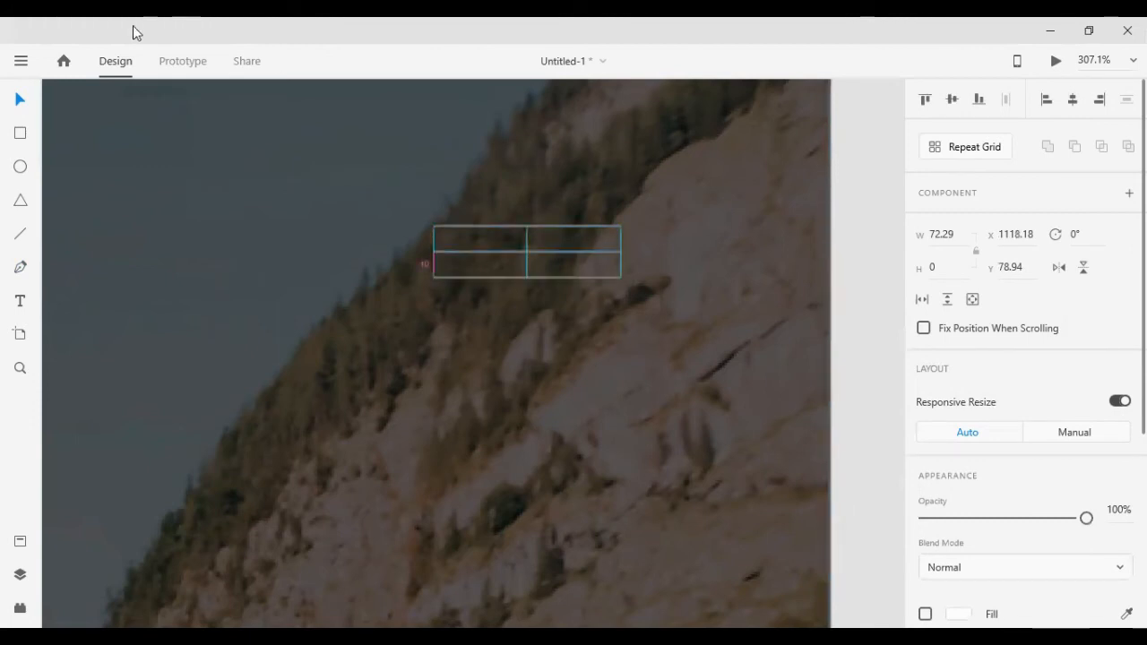
pyautogui.hotkey('shift', 'Down')
# Set the border size of all three lines to 4.
pyautogui.click(452, 253)
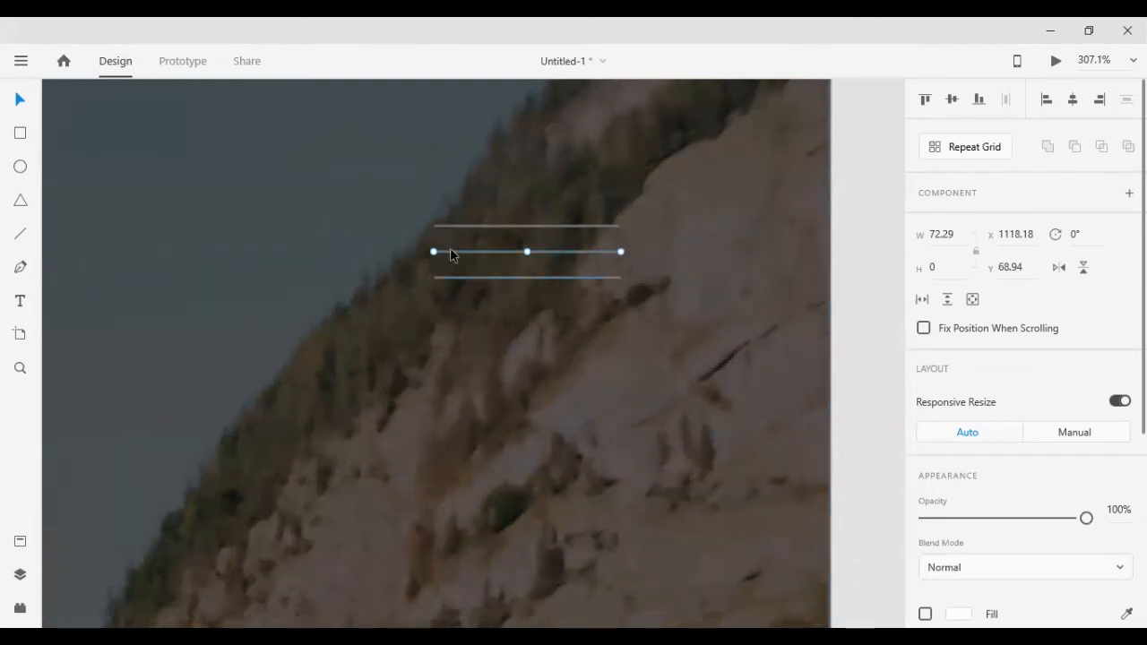
pyautogui.keyDown('shift'); pyautogui.click(450, 226); pyautogui.keyUp('shift')
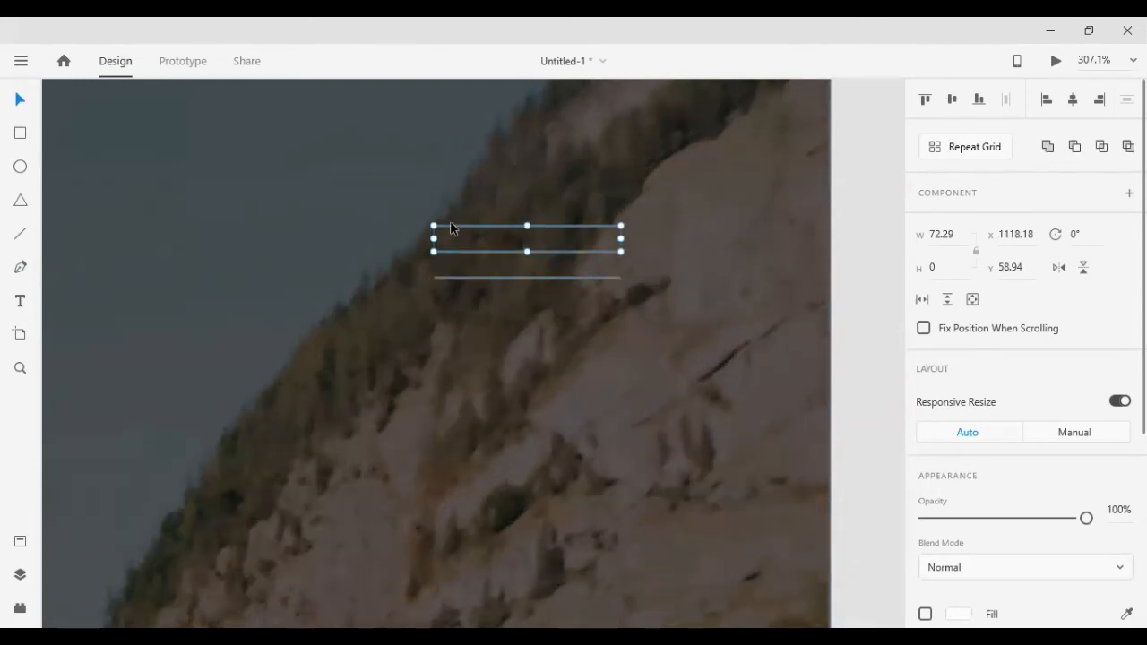
pyautogui.keyDown('shift'); pyautogui.click(455, 279); pyautogui.keyUp('shift')
pyautogui.scroll(-4, 995, 412)
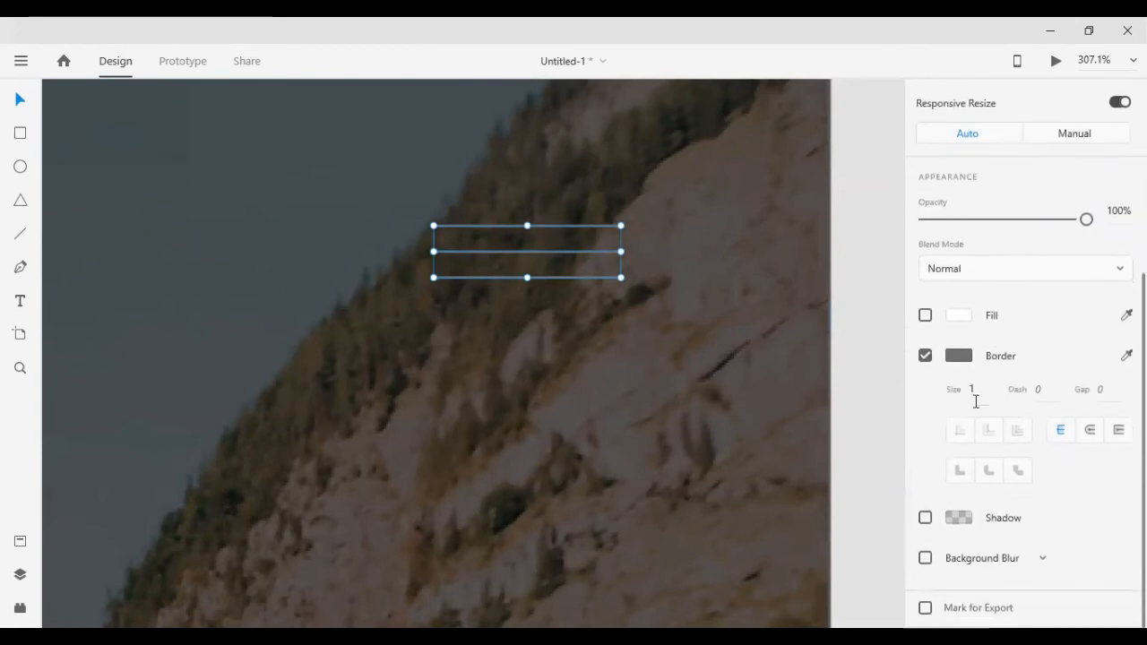
pyautogui.write('3')
pyautogui.press('Return')
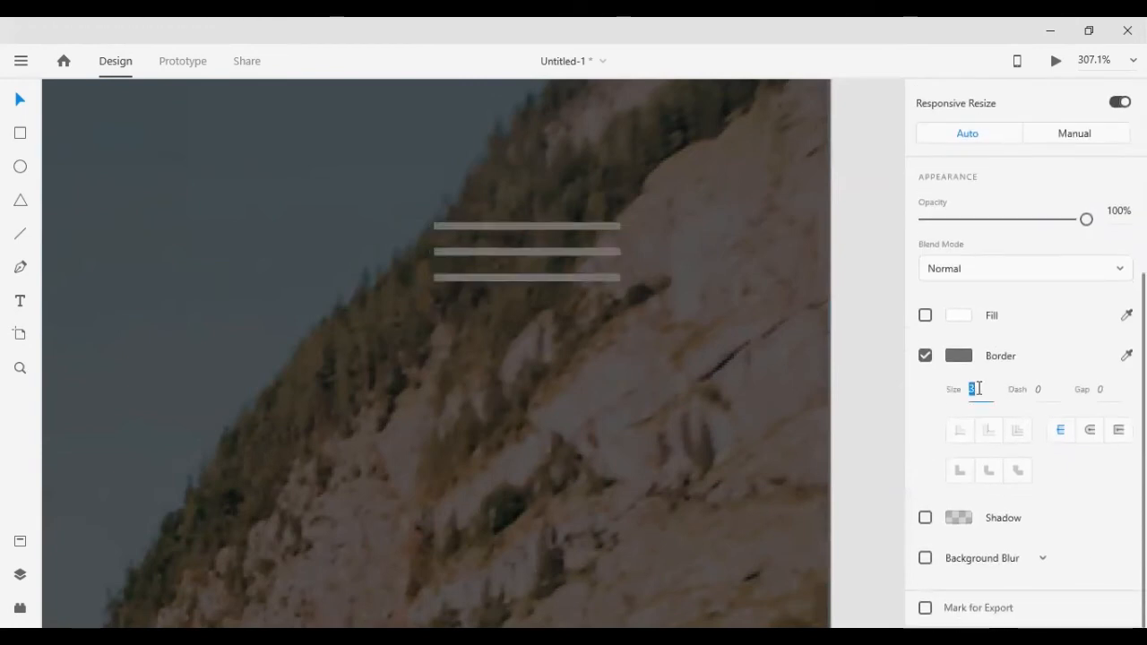
pyautogui.press('Up')
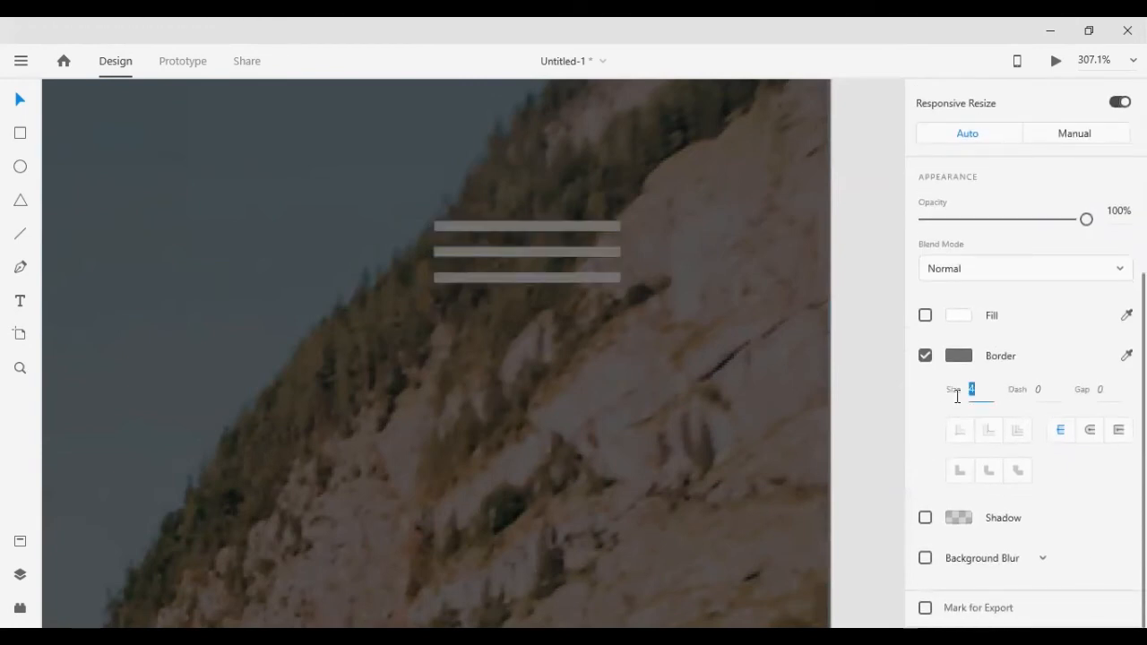
# Change the border colour of the three lines to white, #FFFFFF.
pyautogui.click(963, 359)
pyautogui.moveTo(815, 314); pyautogui.dragTo(691, 223)
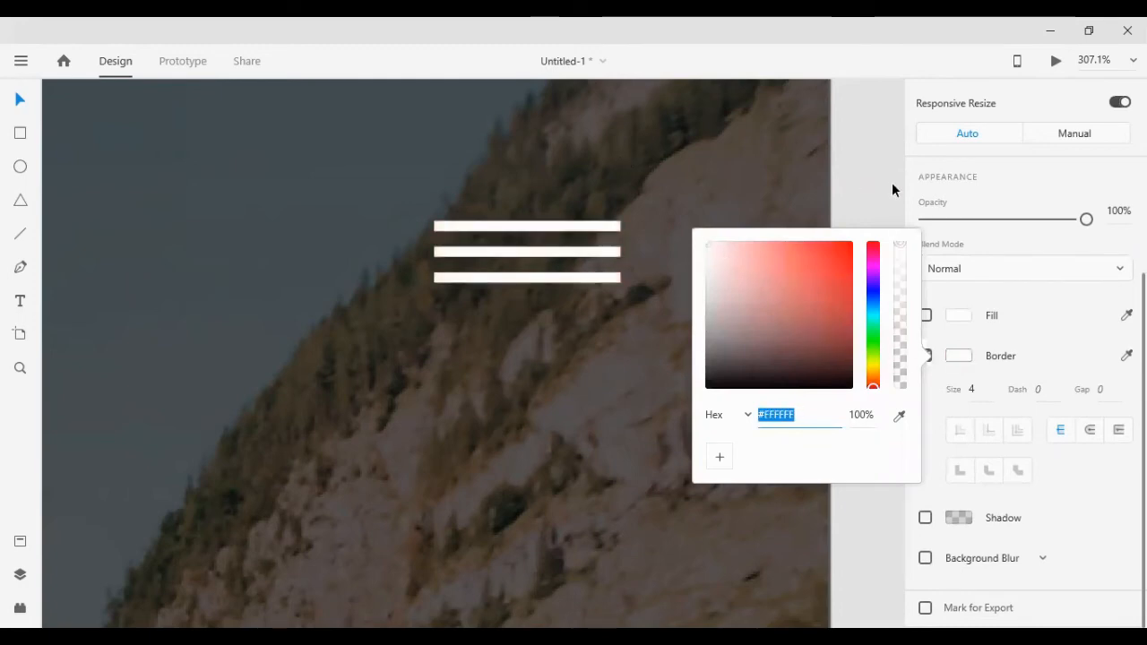
pyautogui.click(893, 184)
# Shorten all three lines together from their left ends to about 58 wide.
pyautogui.click(476, 252)
pyautogui.keyDown('shift'); pyautogui.click(438, 226); pyautogui.keyUp('shift')
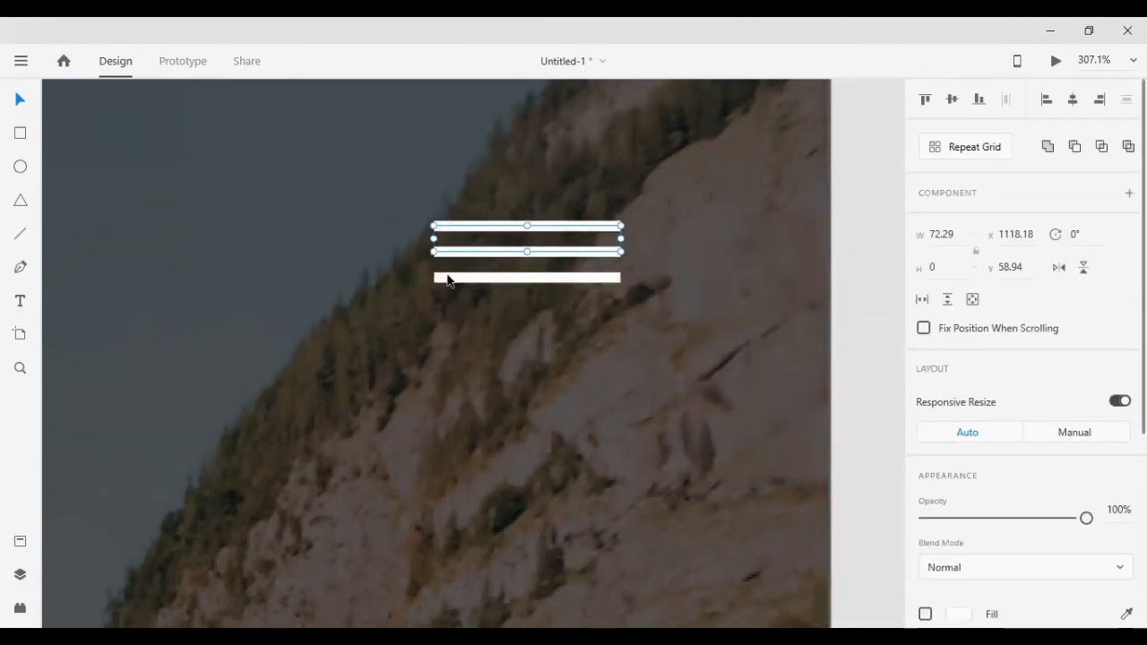
pyautogui.keyDown('shift'); pyautogui.click(447, 278); pyautogui.keyUp('shift')
pyautogui.moveTo(431, 248); pyautogui.dragTo(472, 251)
pyautogui.click(862, 337)
# Shorten the middle line from its left end and the bottom line even further, forming a stepped menu icon.
pyautogui.click(556, 253)
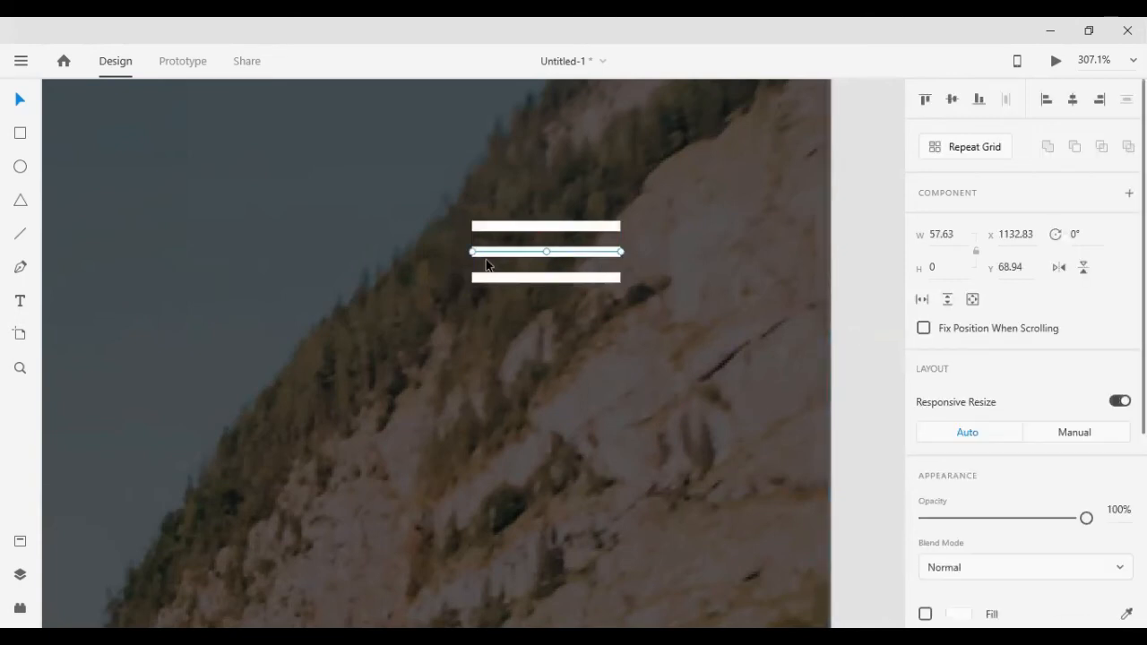
pyautogui.moveTo(472, 251); pyautogui.dragTo(532, 275)
pyautogui.click(494, 277)
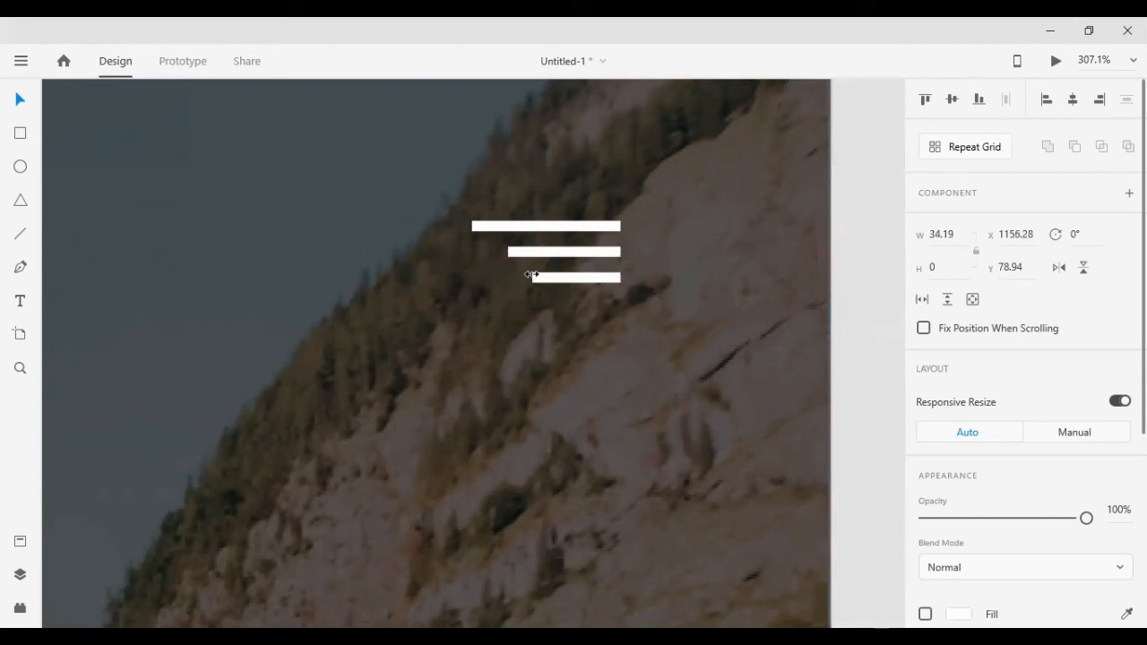
pyautogui.click(563, 262)
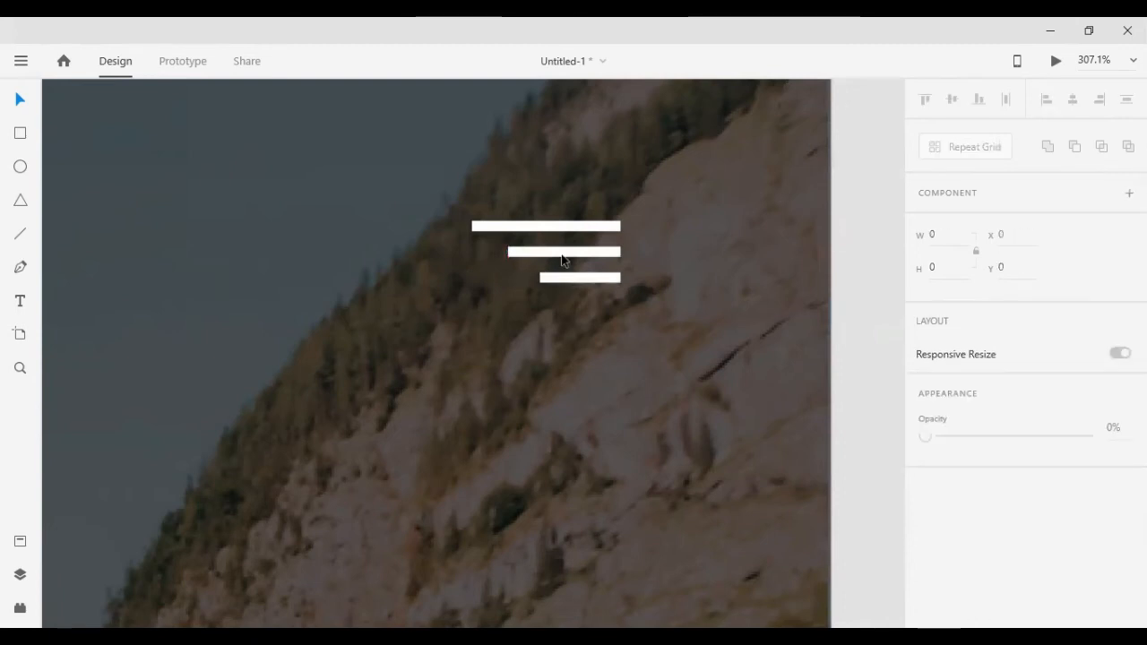
# Distribute the three menu icon lines evenly vertically.
pyautogui.click(558, 251)
pyautogui.keyDown('shift'); pyautogui.click(558, 226); pyautogui.keyUp('shift')
pyautogui.keyDown('shift'); pyautogui.click(570, 278); pyautogui.keyUp('shift')
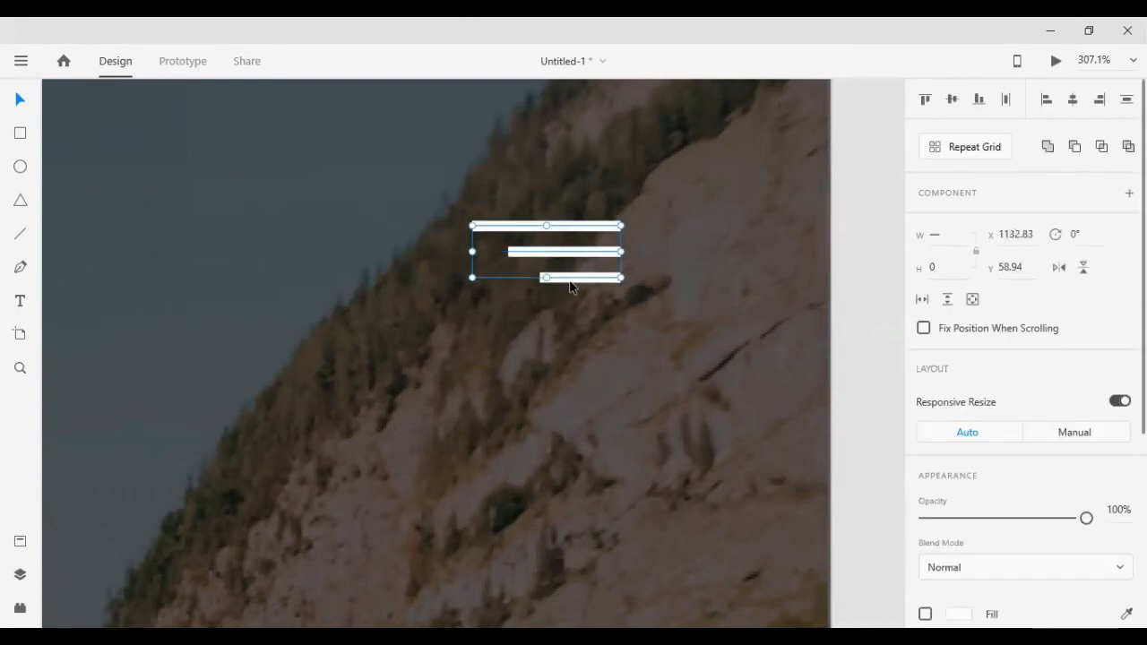
pyautogui.click(1127, 99)
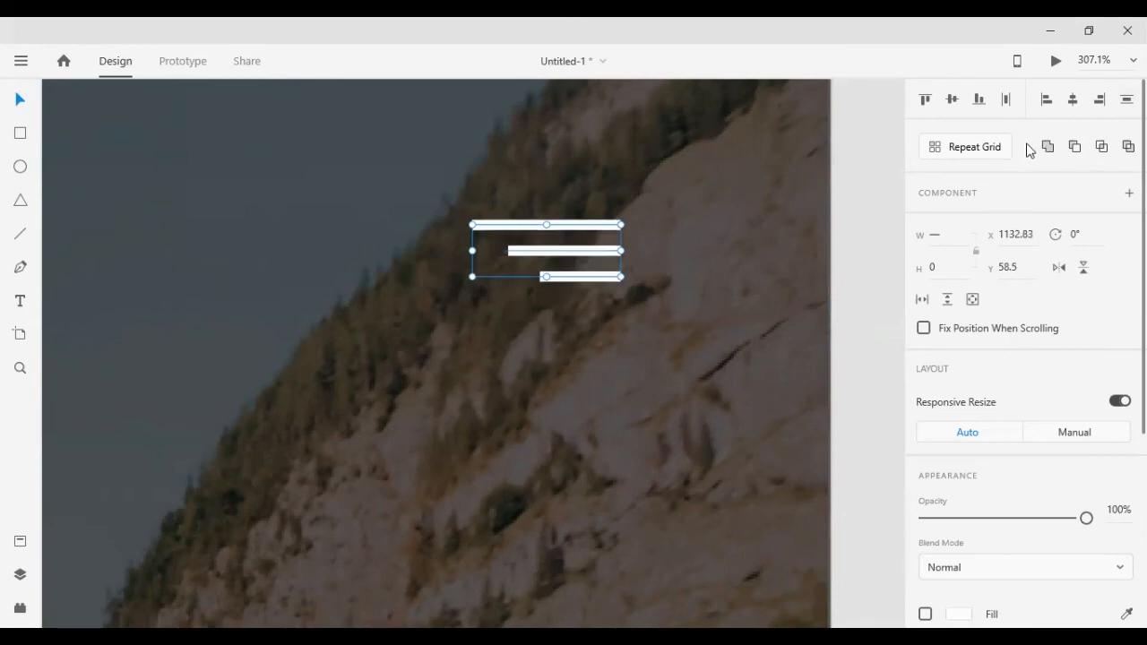
# Group the three menu lines and scale the icon down to about 26 wide by 9 high.
pyautogui.hotkey('ctrl', 'g')
pyautogui.scroll(-8, 547, 503)
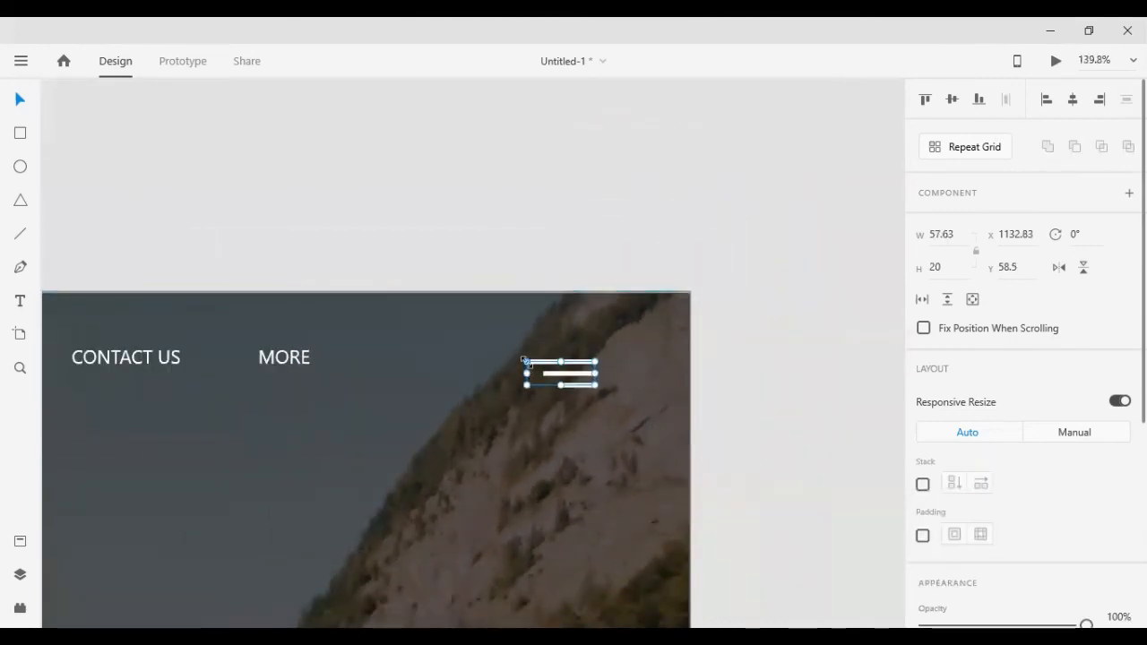
pyautogui.moveTo(524, 360); pyautogui.dragTo(539, 365)
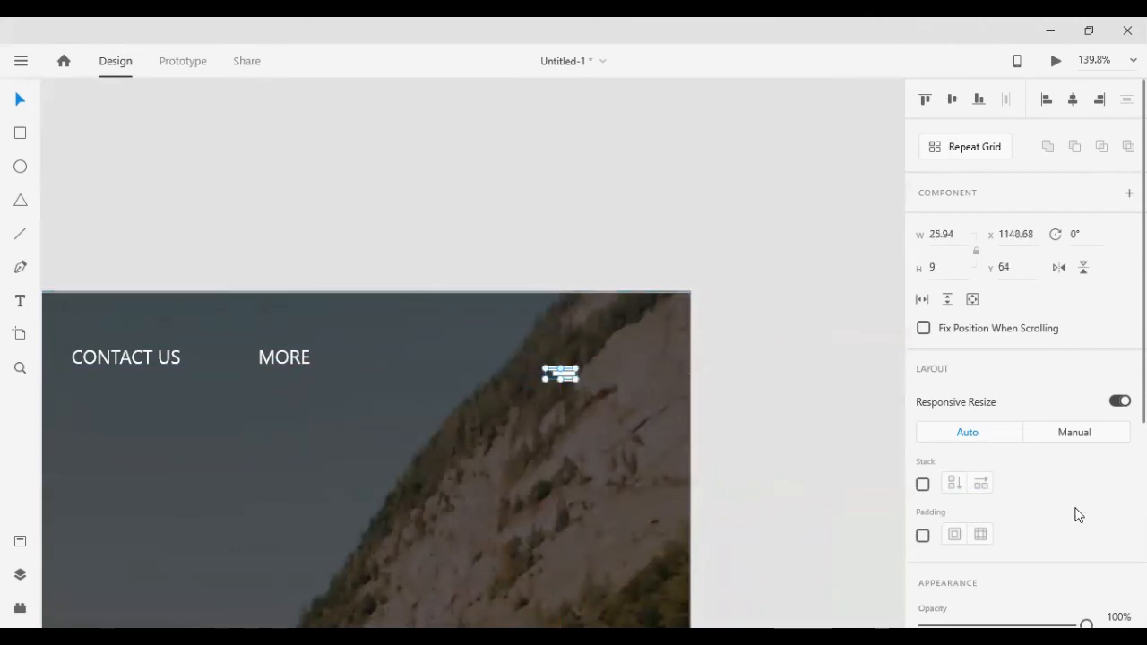
# Set the border size of the menu icon's lines to 1.
pyautogui.scroll(-5, 1049, 506)
pyautogui.click(972, 470)
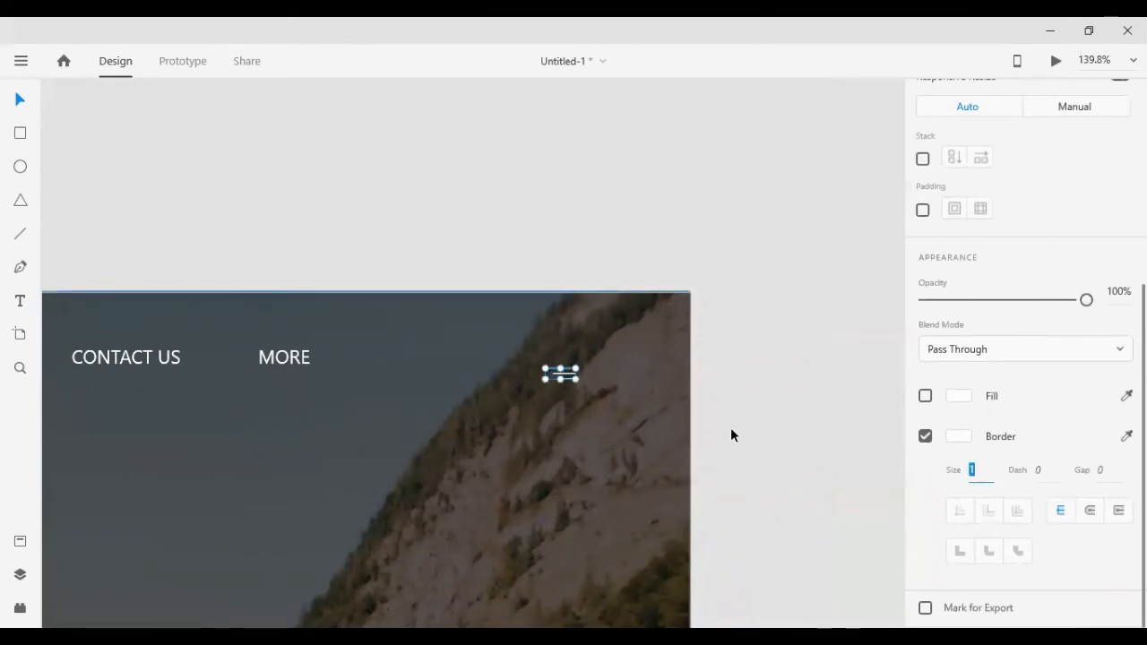
pyautogui.hotkey('shift', 'Up')
pyautogui.hotkey('shift', 'Up')
pyautogui.hotkey('shift', 'Up')
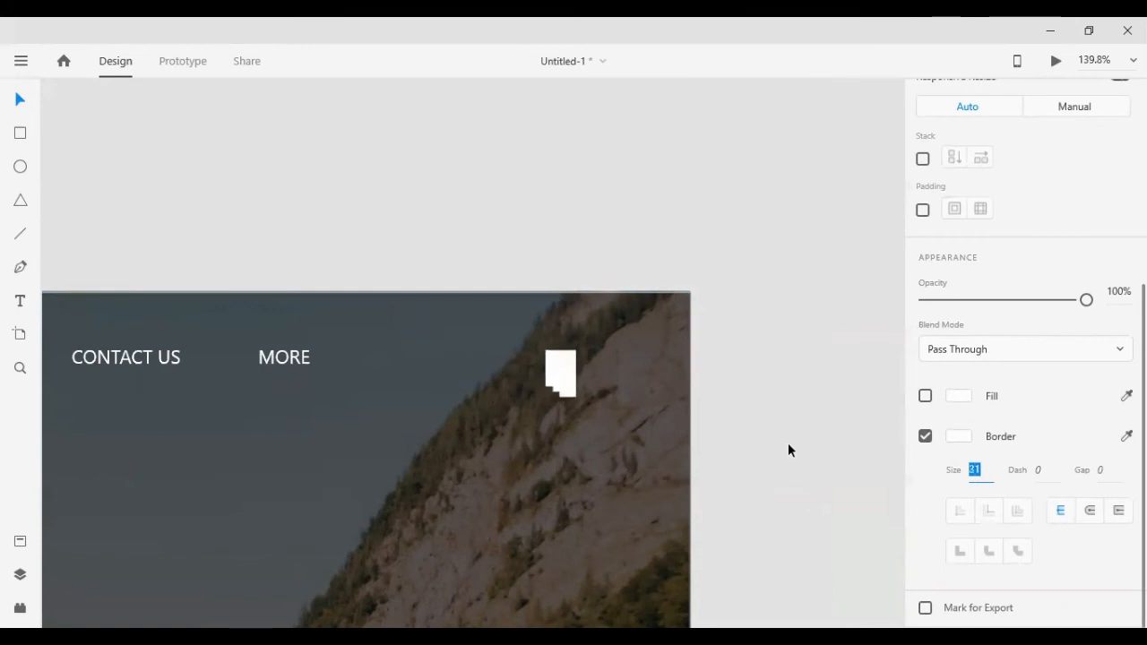
pyautogui.hotkey('shift', 'Down')
pyautogui.hotkey('shift', 'Down')
# Align the navigation menu and the menu icon to each other's vertical middle.
pyautogui.click(553, 361)
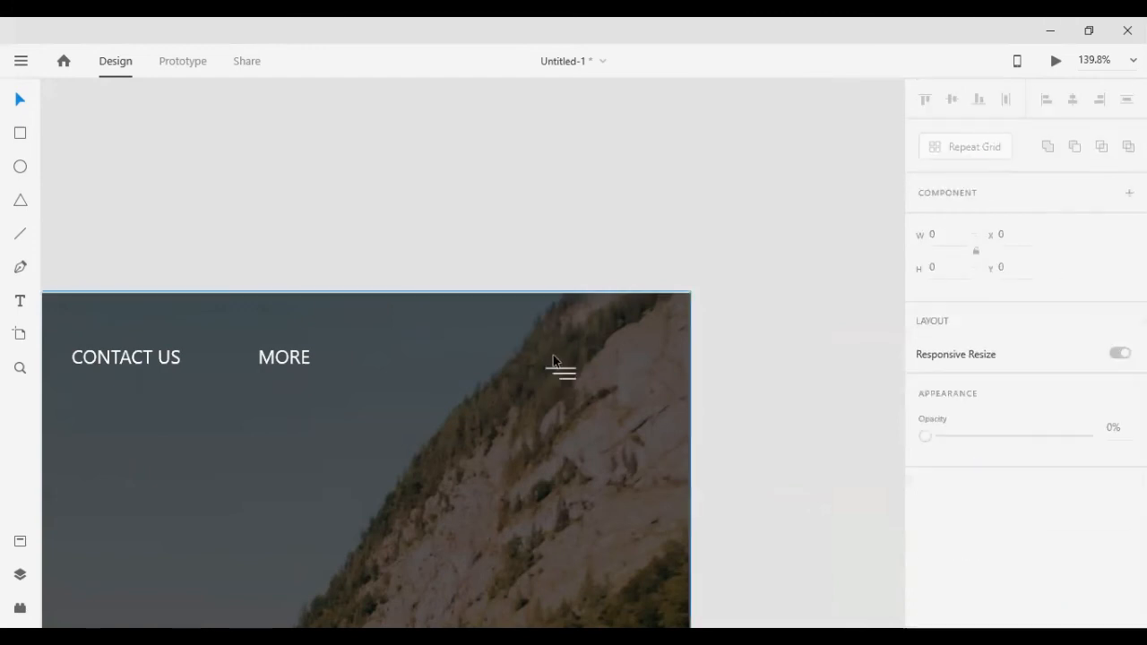
pyautogui.keyDown('shift'); pyautogui.click(281, 366); pyautogui.keyUp('shift')
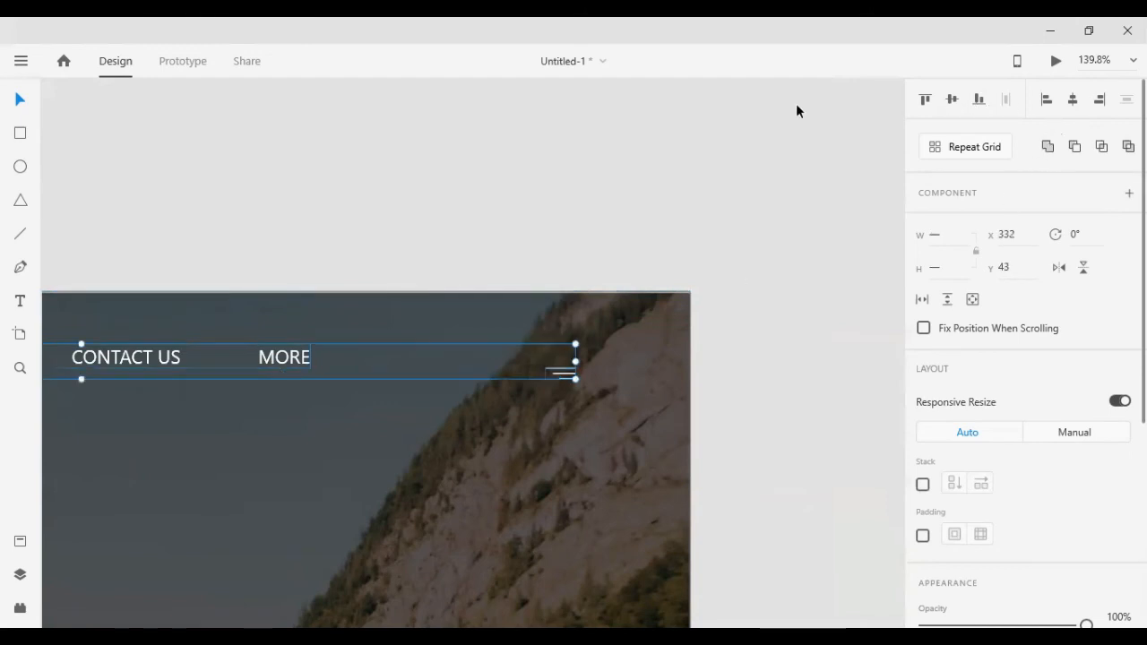
pyautogui.click(953, 99)
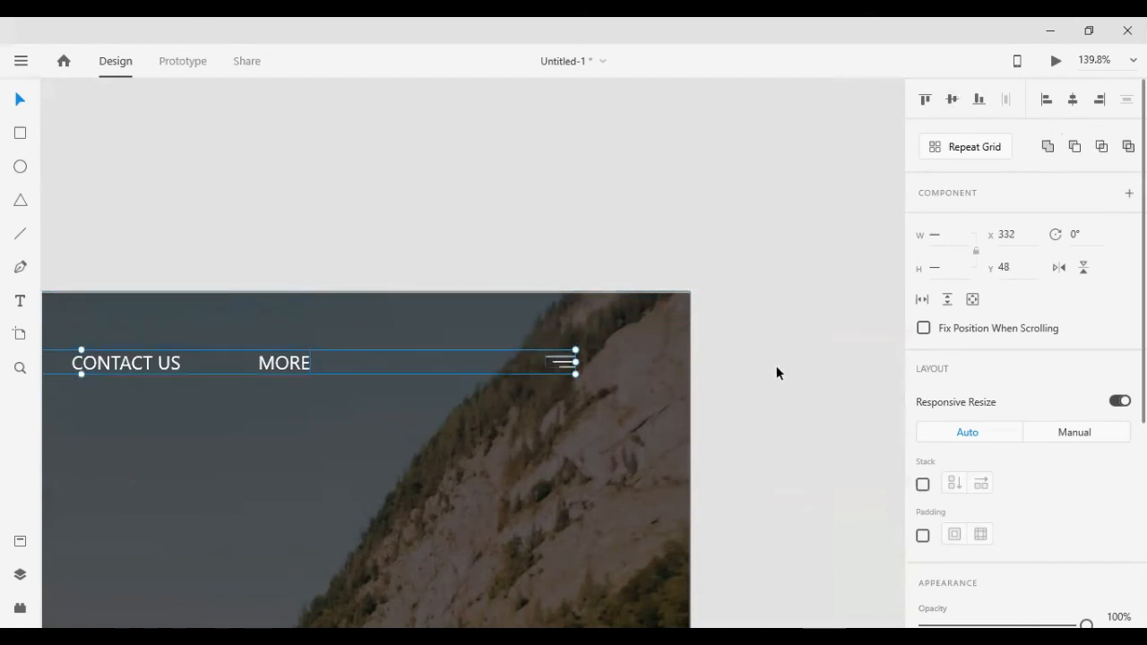
# Nudge the navigation menu and menu icon together vertically until their Y position is 44.
pyautogui.hotkey('shift', 'Up')
pyautogui.hotkey('shift', 'Up')
pyautogui.hotkey('shift', 'Up')
pyautogui.hotkey('shift', 'Up')
pyautogui.hotkey('shift', 'Up')
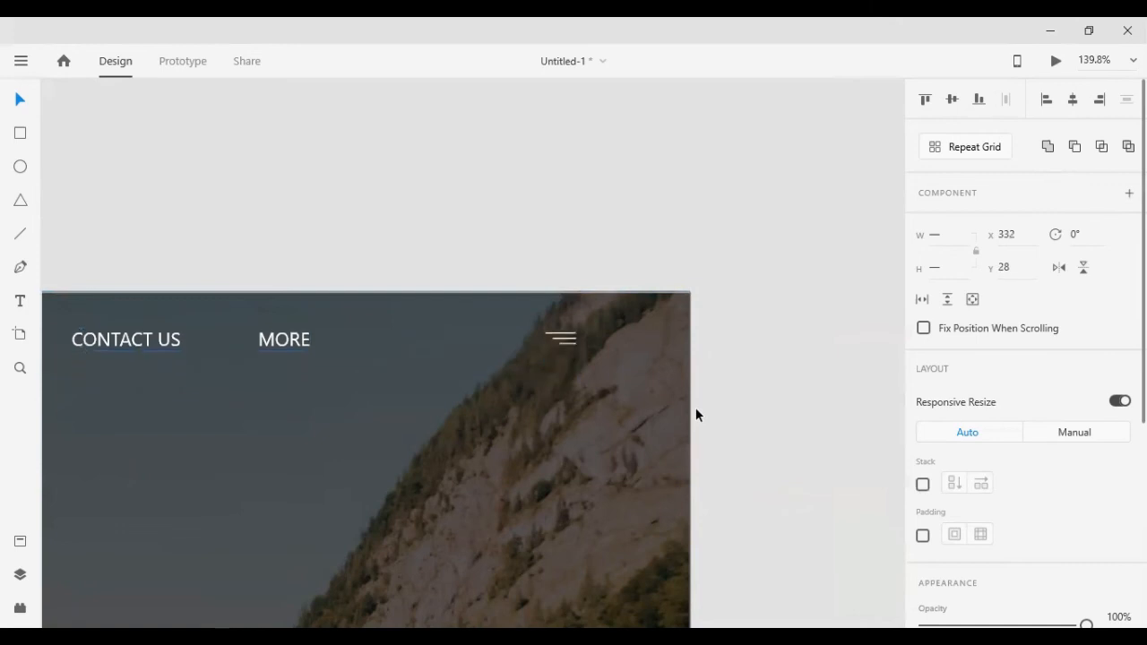
pyautogui.press('Up')
pyautogui.press('Up')
pyautogui.press('Up')
pyautogui.press('Up')
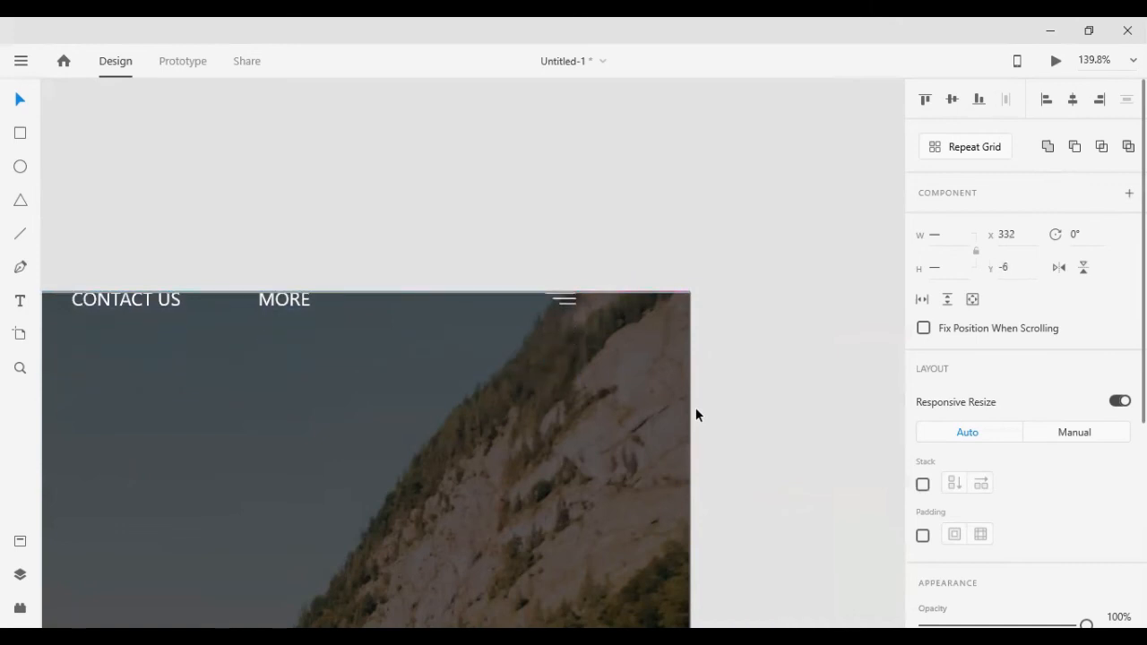
pyautogui.hotkey('shift', 'Down')
pyautogui.hotkey('shift', 'Down')
pyautogui.hotkey('shift', 'Down')
pyautogui.hotkey('shift', 'Down')
pyautogui.hotkey('shift', 'Down')
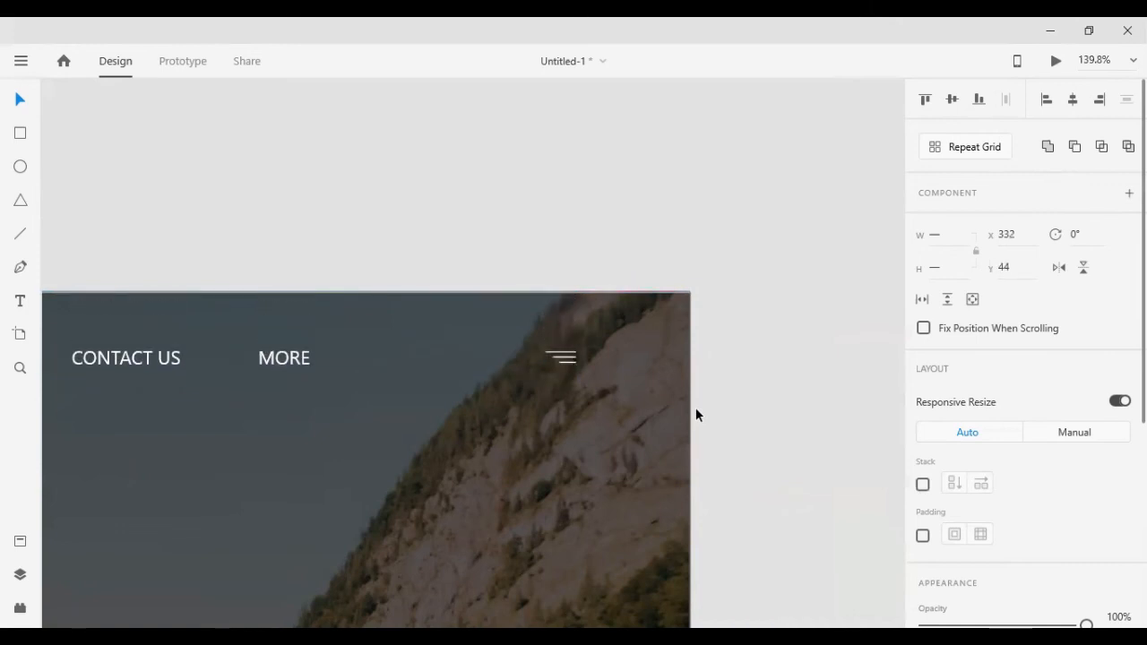
# Examine the size and appearance settings of the dark overlay and the lake photo.
pyautogui.click(560, 414)
pyautogui.scroll(-5, 1005, 485)
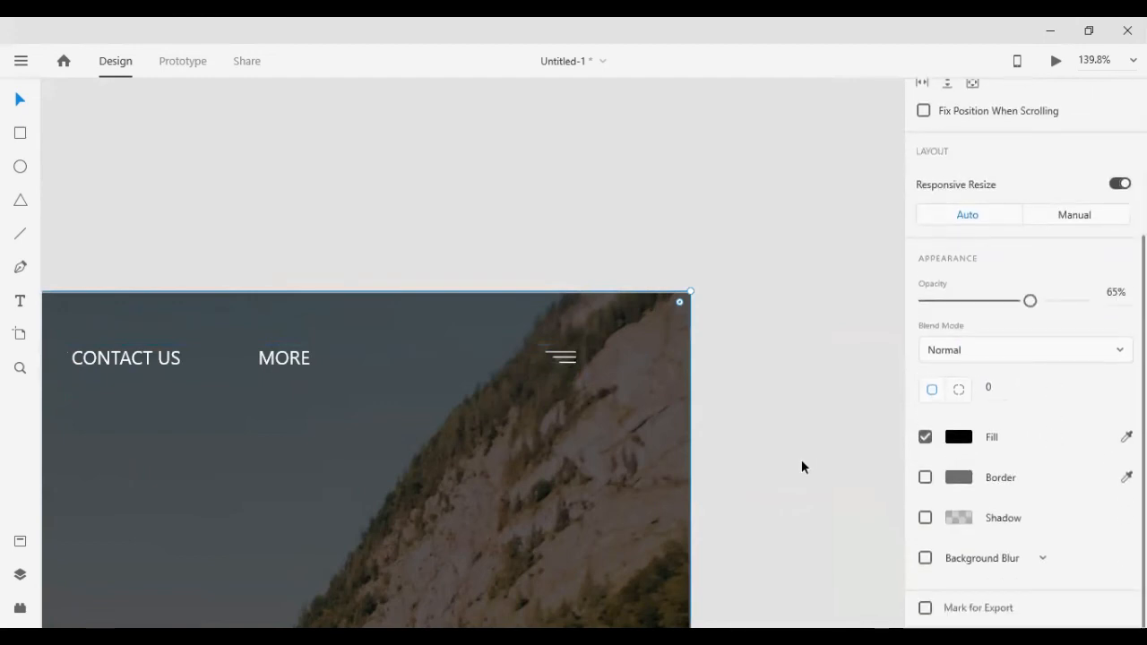
pyautogui.moveTo(801, 459); pyautogui.dragTo(804, 491)
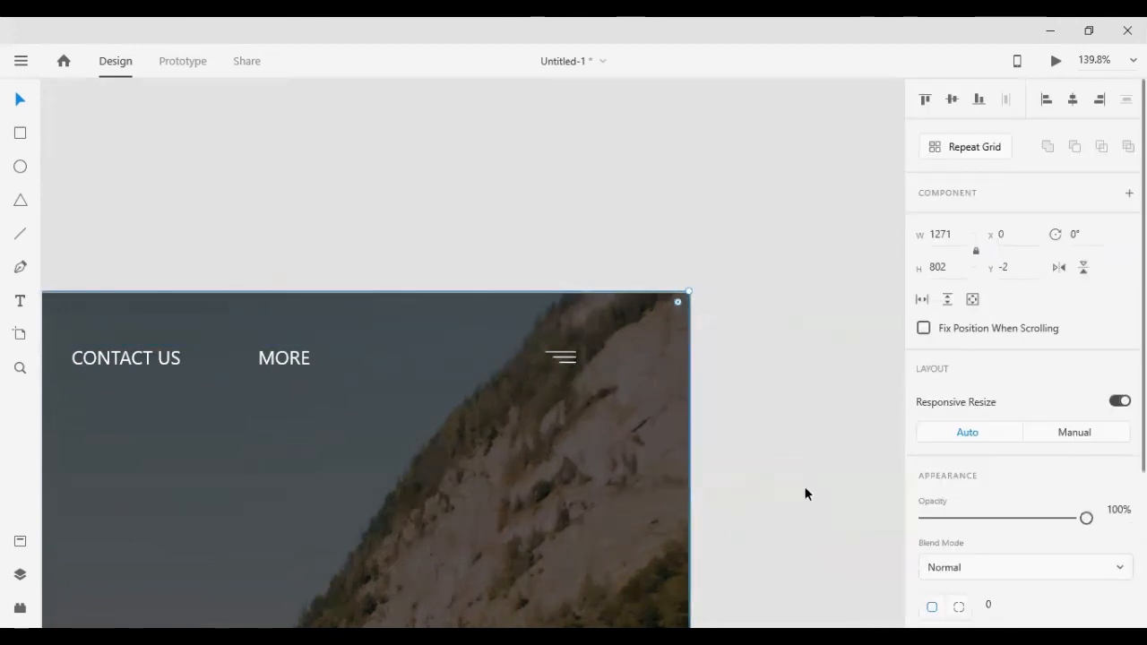
pyautogui.scroll(-5, 1011, 472)
pyautogui.click(701, 441)
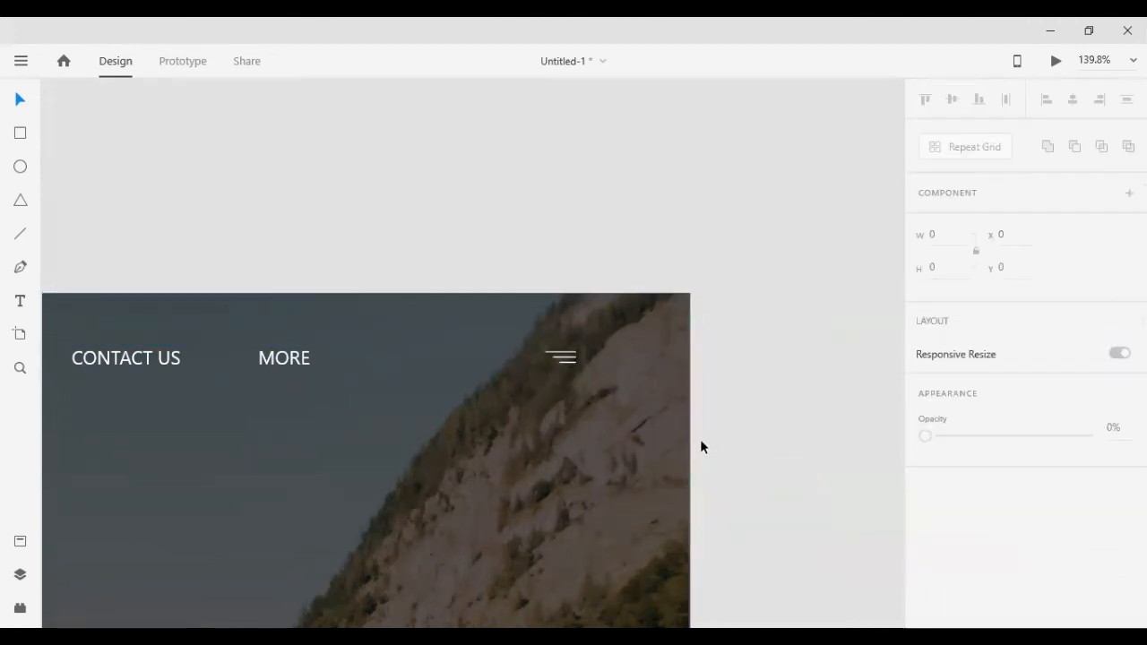
pyautogui.click(639, 450)
pyautogui.scroll(-5, 953, 438)
pyautogui.click(766, 440)
pyautogui.scroll(-6, 681, 404)
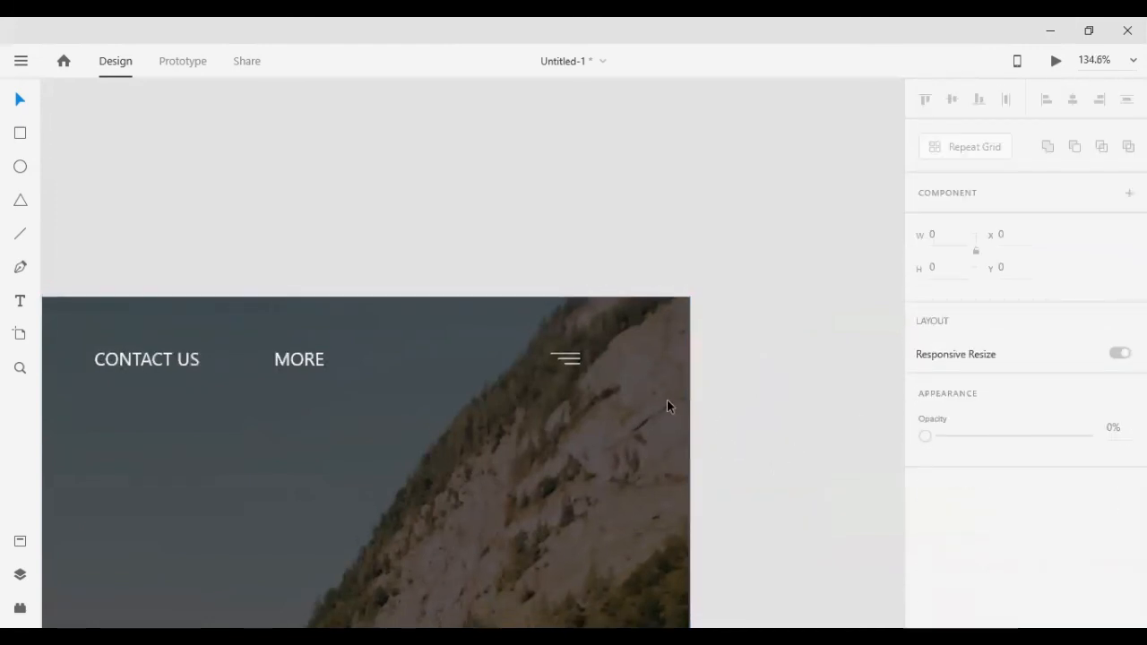
# Look over the whole artboard with its logo, navigation menu and menu icon.
pyautogui.hscroll(3, 328, 502)
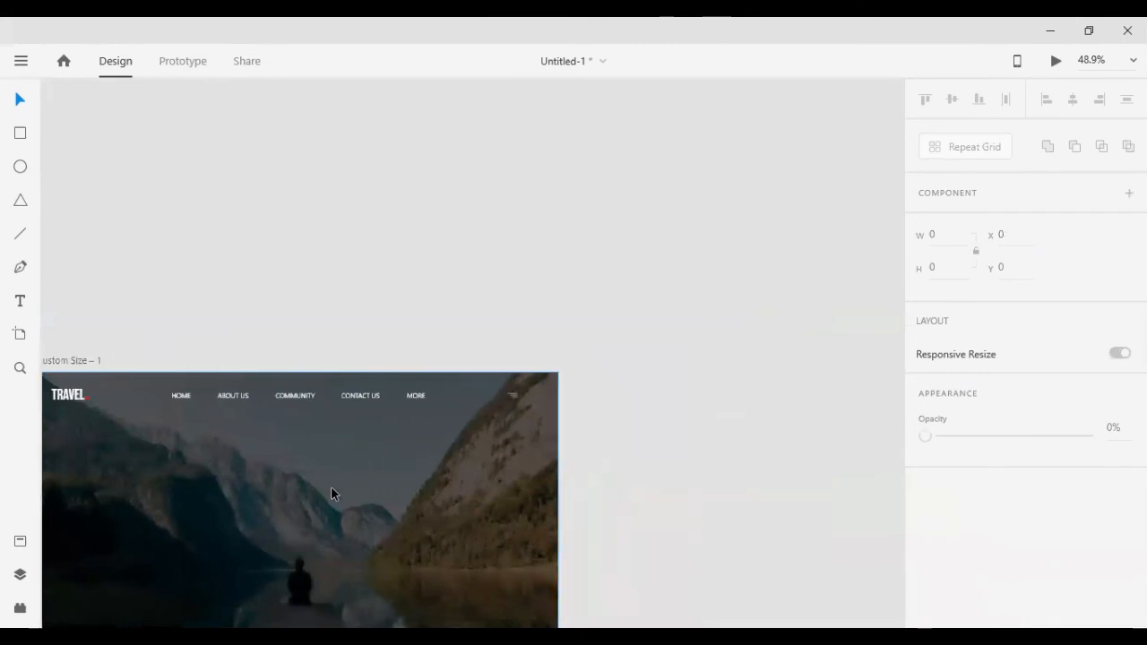
pyautogui.hscroll(-4, 297, 500)
pyautogui.hscroll(-2, 288, 509)
pyautogui.scroll(-4, 287, 504)
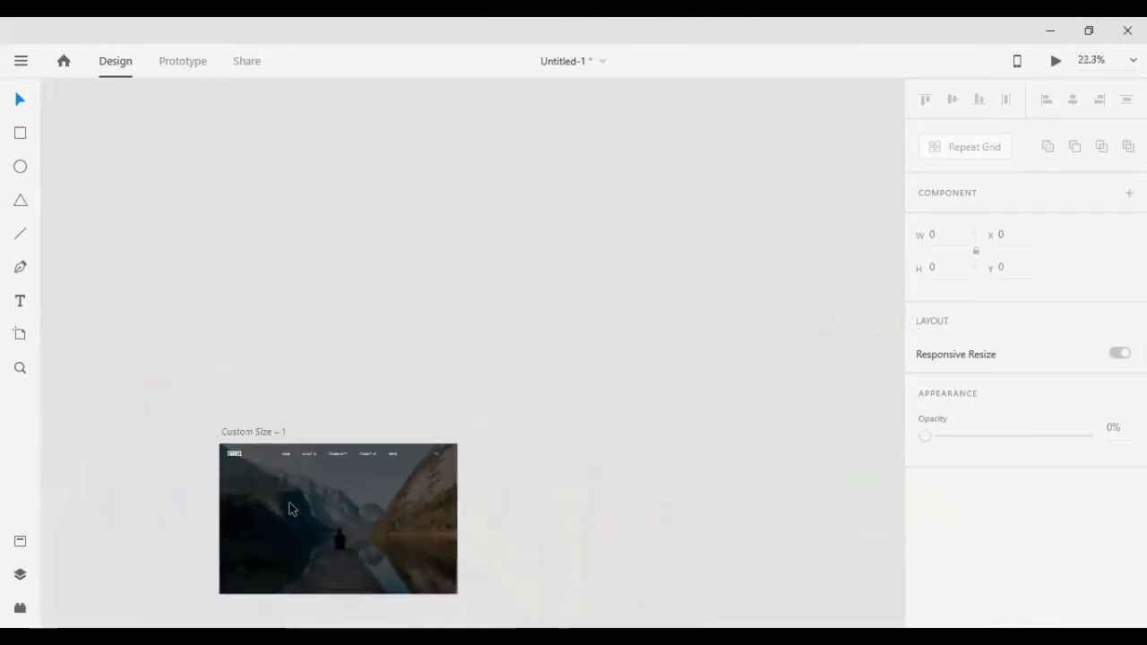
pyautogui.scroll(-1, 287, 505)
pyautogui.scroll(3, 288, 511)
pyautogui.scroll(4, 397, 440)
pyautogui.scroll(-2, 397, 440)
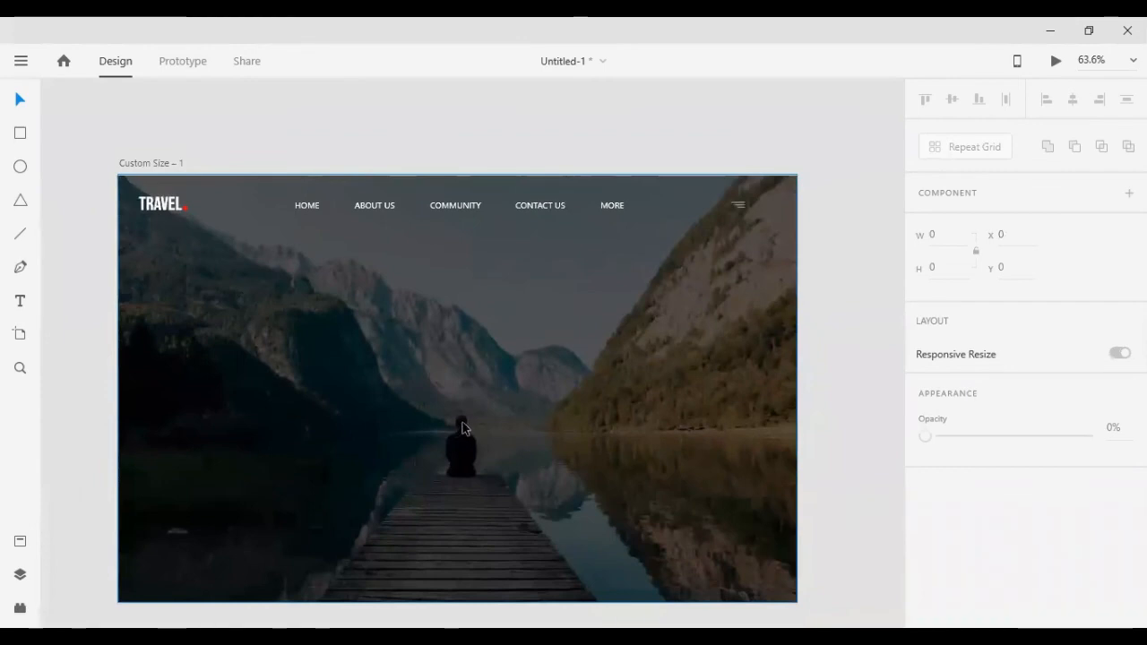
# Draw a white rectangle about 266 by 434 and duplicate it to form a row of three cards across the photo.
pyautogui.click(682, 159)
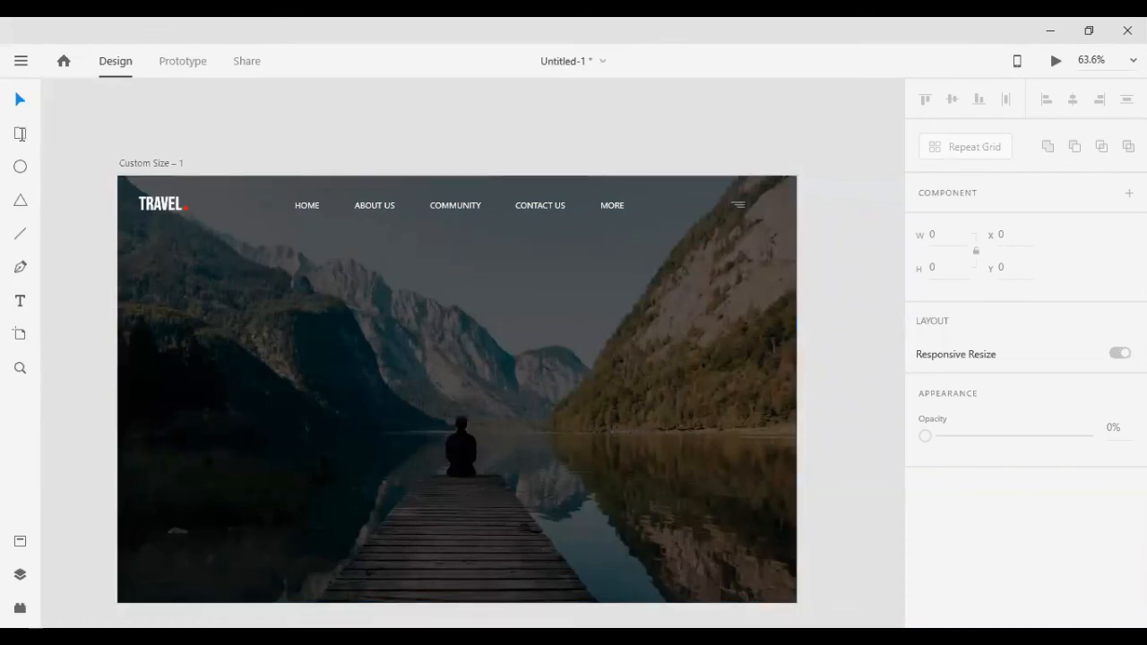
pyautogui.moveTo(125, 181)
pyautogui.mouseDown()
pyautogui.moveTo(302, 454)
pyautogui.moveTo(268, 413)
pyautogui.mouseUp()
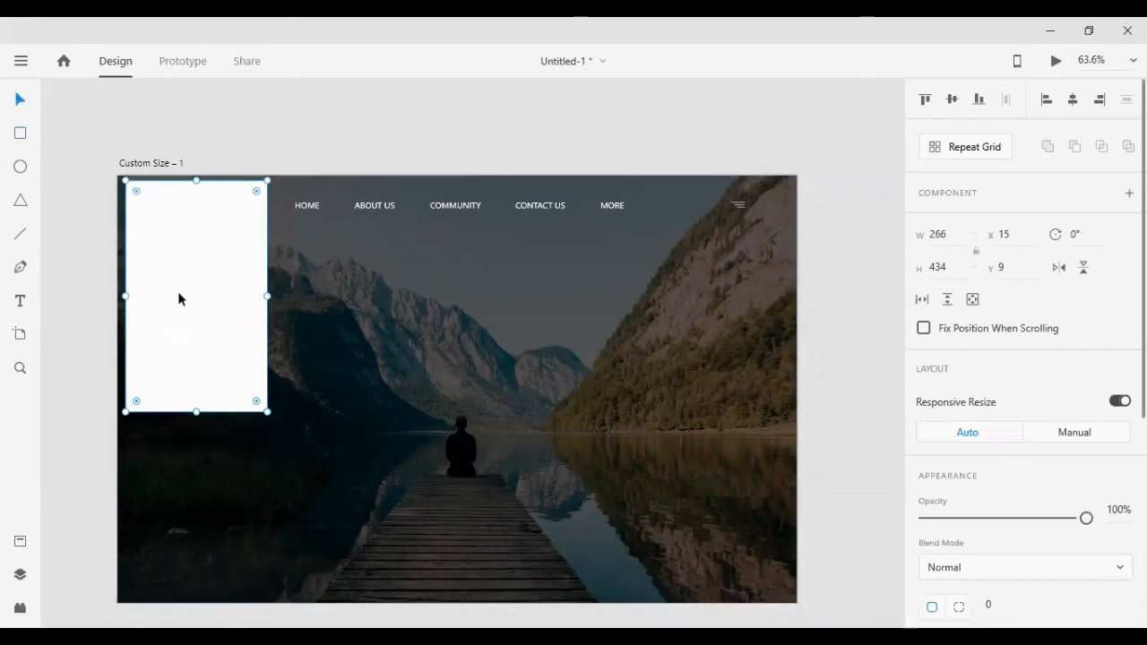
pyautogui.moveTo(179, 298); pyautogui.dragTo(646, 402)
pyautogui.click(397, 369)
pyautogui.click(296, 348)
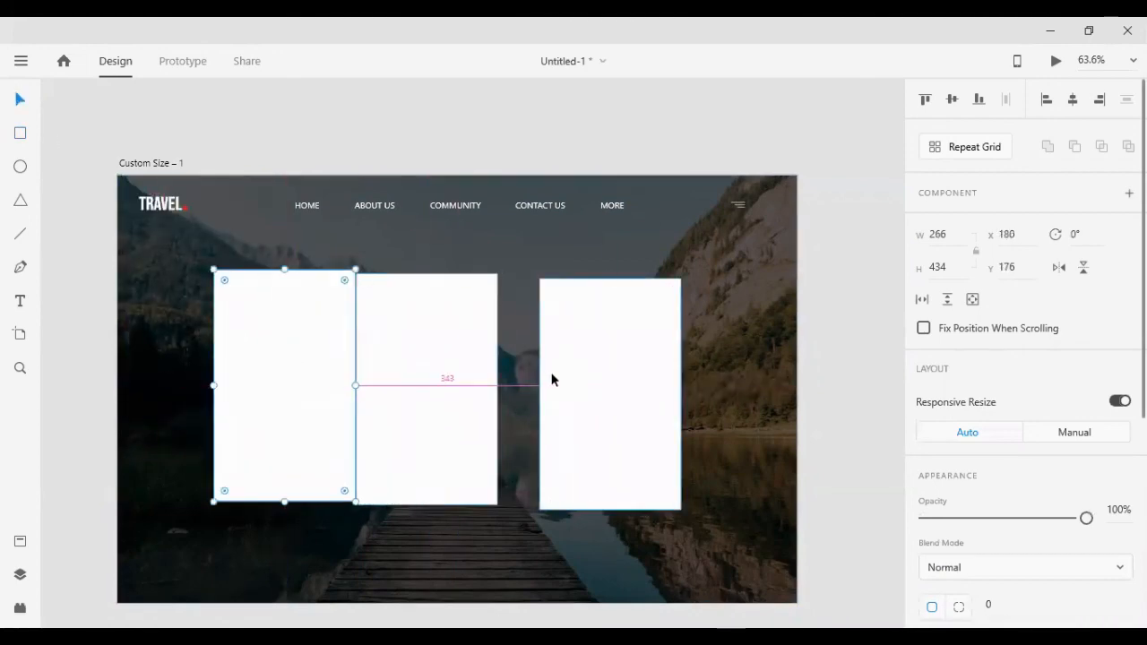
# Align the three white cards to their vertical middle and distribute them evenly horizontally.
pyautogui.click(552, 380)
pyautogui.click(459, 333)
pyautogui.keyDown('shift'); pyautogui.click(274, 323); pyautogui.keyUp('shift')
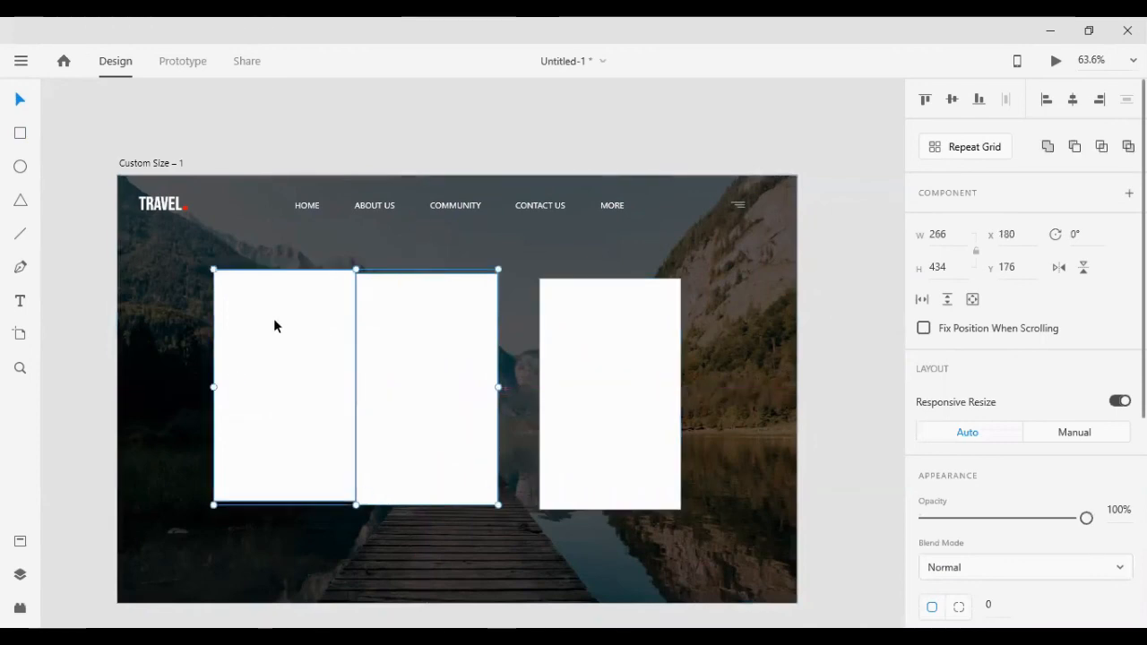
pyautogui.keyDown('shift'); pyautogui.click(628, 379); pyautogui.keyUp('shift')
pyautogui.click(949, 100)
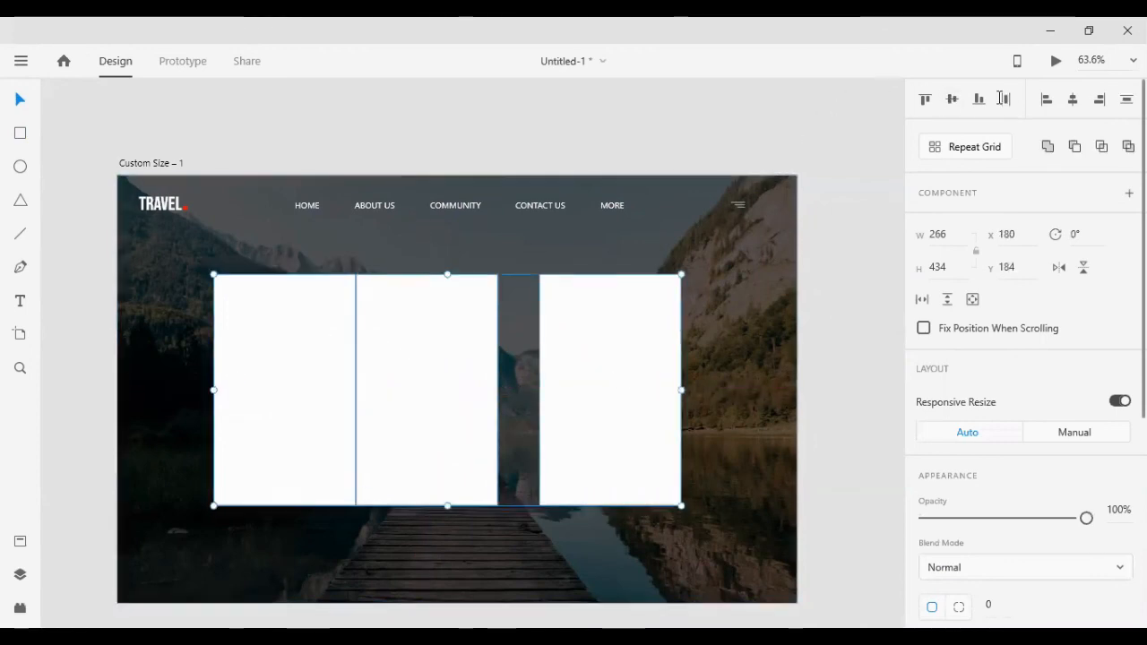
pyautogui.click(1004, 100)
pyautogui.click(837, 376)
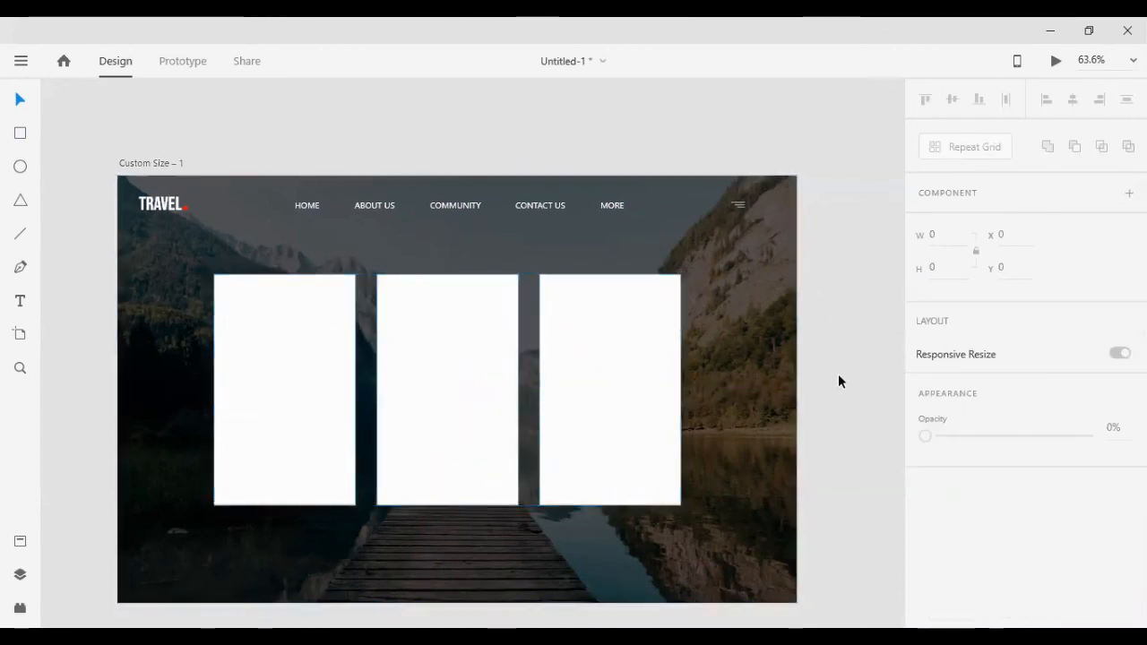
pyautogui.click(239, 394)
pyautogui.keyDown('shift'); pyautogui.click(472, 428); pyautogui.keyUp('shift')
pyautogui.keyDown('shift'); pyautogui.click(615, 432); pyautogui.keyUp('shift')
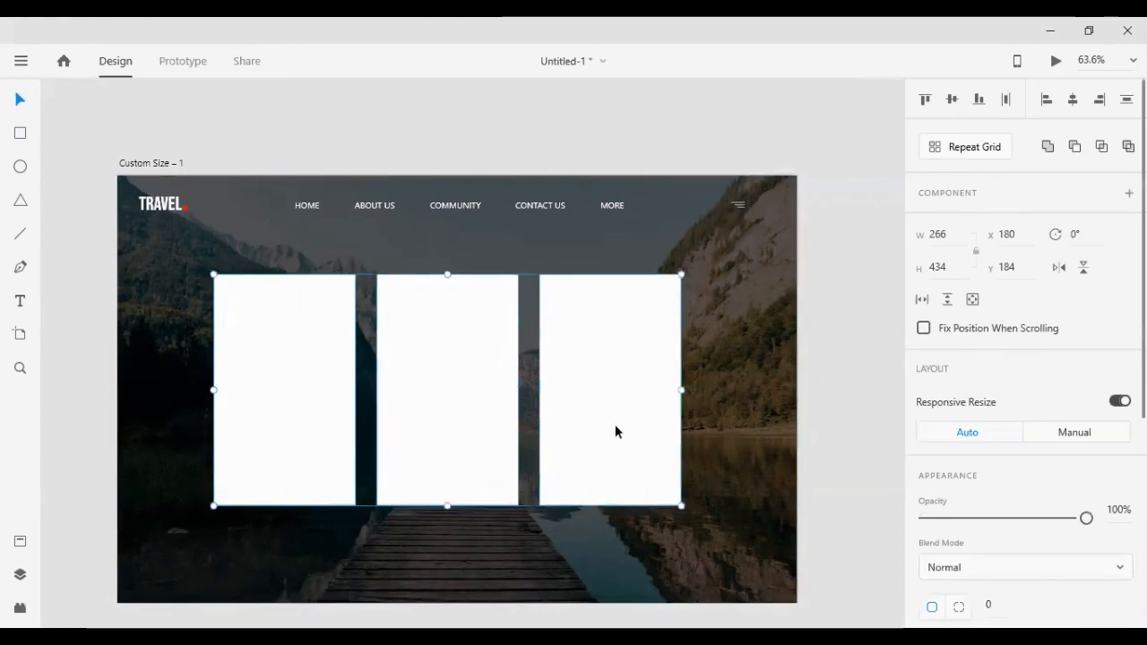
pyautogui.click(857, 456)
# Duplicate the rightmost white card and move the copy right to X 1095, partly beyond the artboard's edge.
pyautogui.click(599, 360)
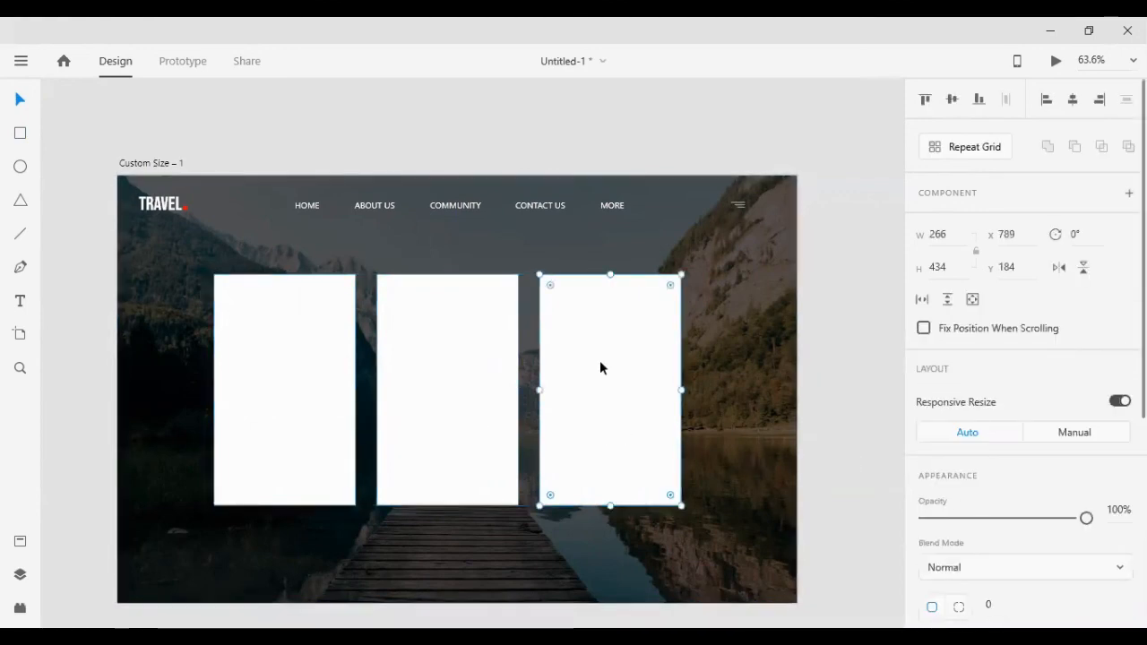
pyautogui.hotkey('shift', 'Left')
pyautogui.hotkey('shift', 'Left')
pyautogui.hotkey('shift', 'Left')
pyautogui.hotkey('shift', 'Left')
pyautogui.hotkey('shift', 'Right')
pyautogui.hotkey('shift', 'Right')
pyautogui.hotkey('shift', 'Right')
pyautogui.hotkey('shift', 'Right')
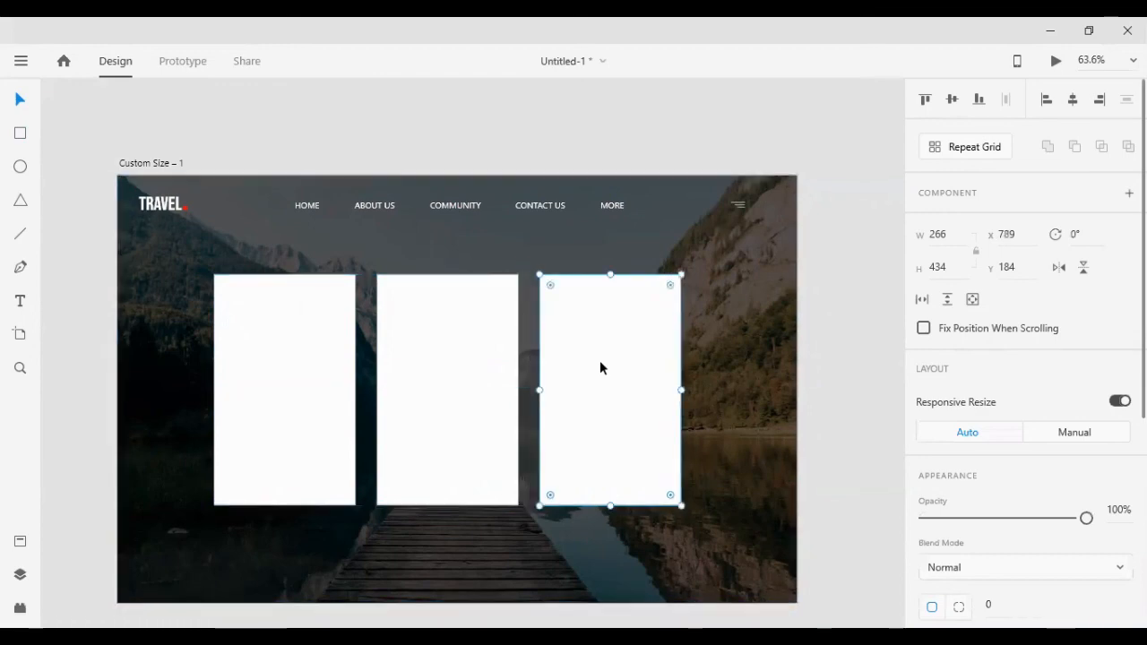
pyautogui.hotkey('shift', 'Right')
pyautogui.hotkey('shift', 'Right')
pyautogui.hotkey('shift', 'Right')
pyautogui.hotkey('shift', 'Right')
pyautogui.hotkey('shift', 'Right')
pyautogui.hotkey('shift', 'Right')
pyautogui.hotkey('shift', 'Right')
pyautogui.hotkey('shift', 'Right')
pyautogui.hotkey('shift', 'Right')
pyautogui.hotkey('shift', 'Right')
pyautogui.hotkey('shift', 'Right')
pyautogui.hotkey('shift', 'Right')
pyautogui.hotkey('shift', 'Right')
pyautogui.hotkey('shift', 'Right')
pyautogui.hotkey('shift', 'Right')
pyautogui.hotkey('shift', 'Right')
pyautogui.hotkey('shift', 'Right')
pyautogui.hotkey('shift', 'Right')
pyautogui.hotkey('shift', 'Right')
pyautogui.hotkey('shift', 'Right')
pyautogui.hotkey('shift', 'Right')
pyautogui.hotkey('shift', 'Right')
pyautogui.hotkey('shift', 'Right')
pyautogui.hotkey('shift', 'Right')
pyautogui.hotkey('shift', 'Right')
pyautogui.hotkey('shift', 'Right')
pyautogui.hotkey('shift', 'Right')
pyautogui.hotkey('shift', 'Right')
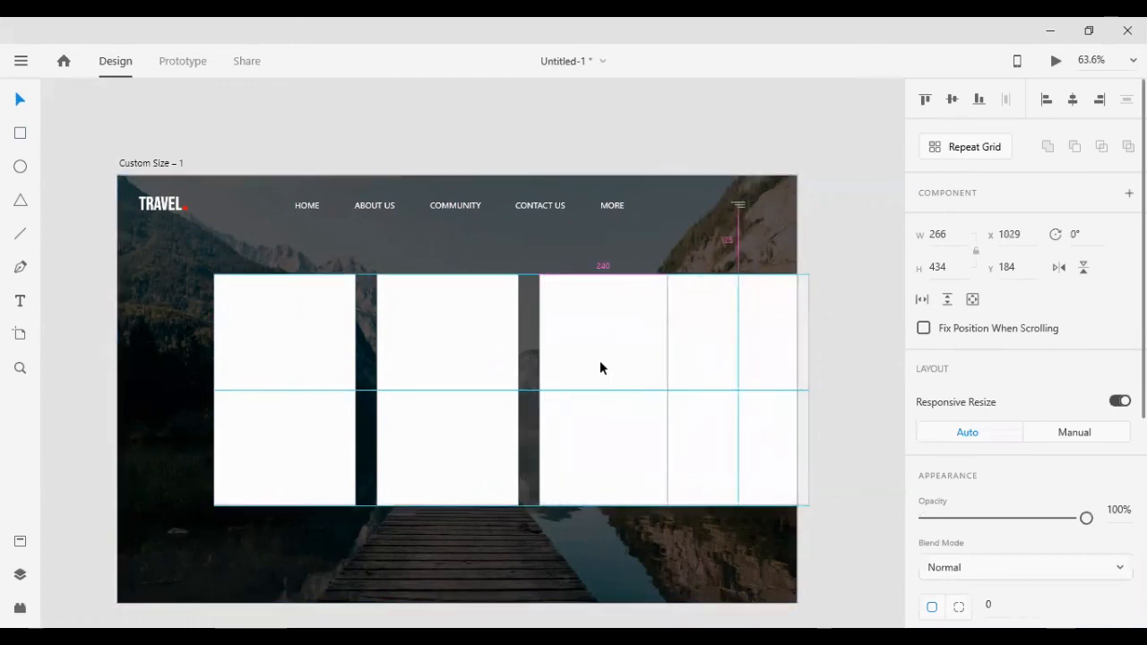
pyautogui.press('Left')
pyautogui.press('Left')
pyautogui.press('Left')
pyautogui.press('Left')
pyautogui.press('Left')
pyautogui.press('Left')
pyautogui.press('Left')
pyautogui.press('Left')
pyautogui.press('Left')
pyautogui.press('Left')
pyautogui.press('Left')
pyautogui.press('Left')
pyautogui.press('Left')
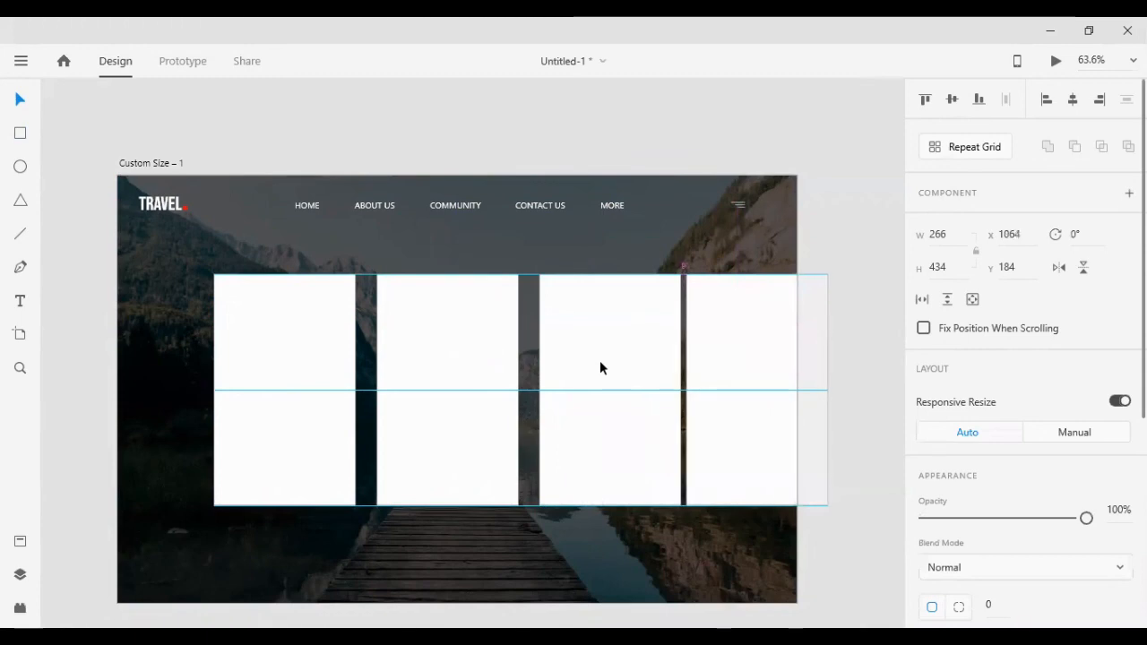
pyautogui.hotkey('shift', 'Right')
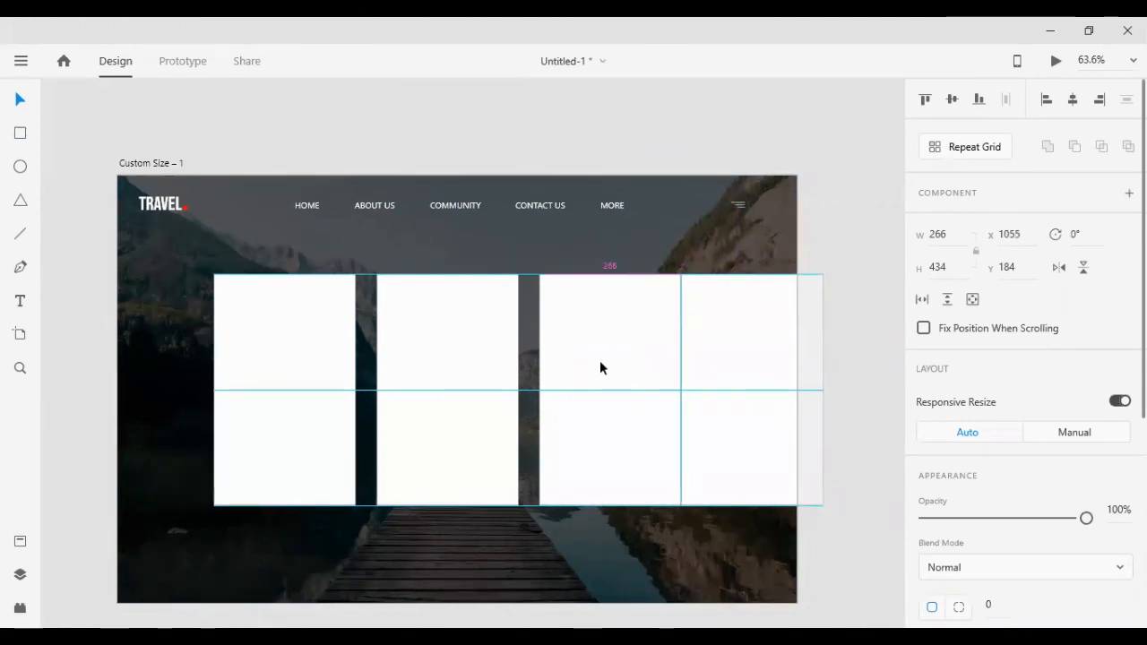
pyautogui.hotkey('shift', 'Right')
pyautogui.hotkey('shift', 'Right')
pyautogui.hotkey('shift', 'Right')
pyautogui.press('Right')
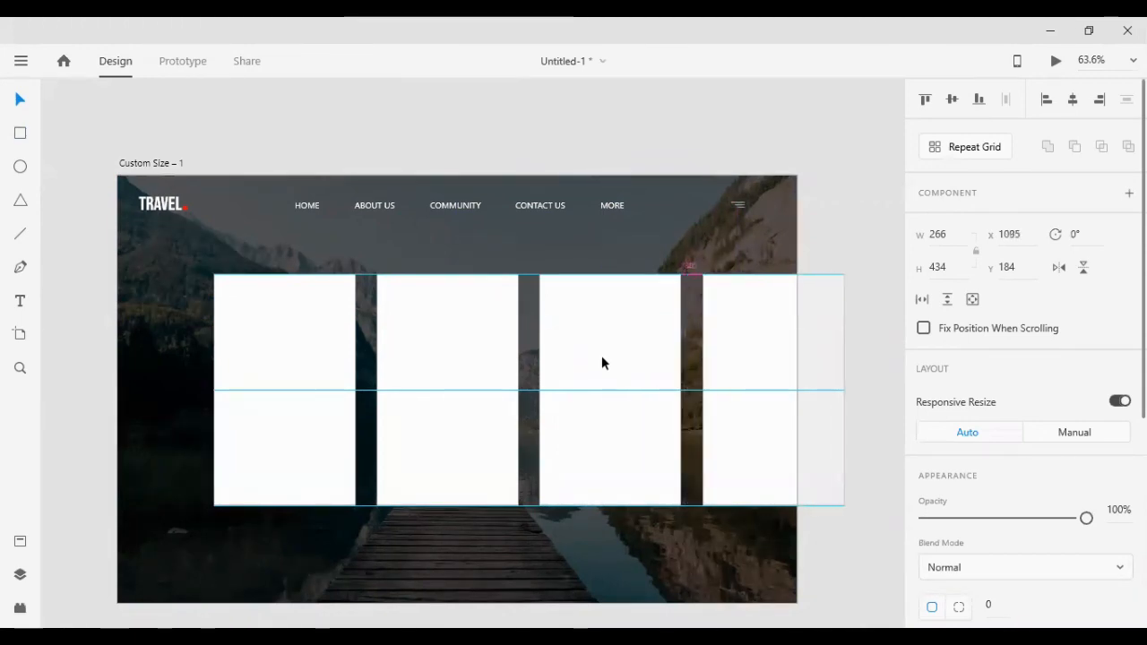
# Group the four white cards and align the group to the vertical middle of the background.
pyautogui.keyDown('shift'); pyautogui.click(242, 361); pyautogui.keyUp('shift')
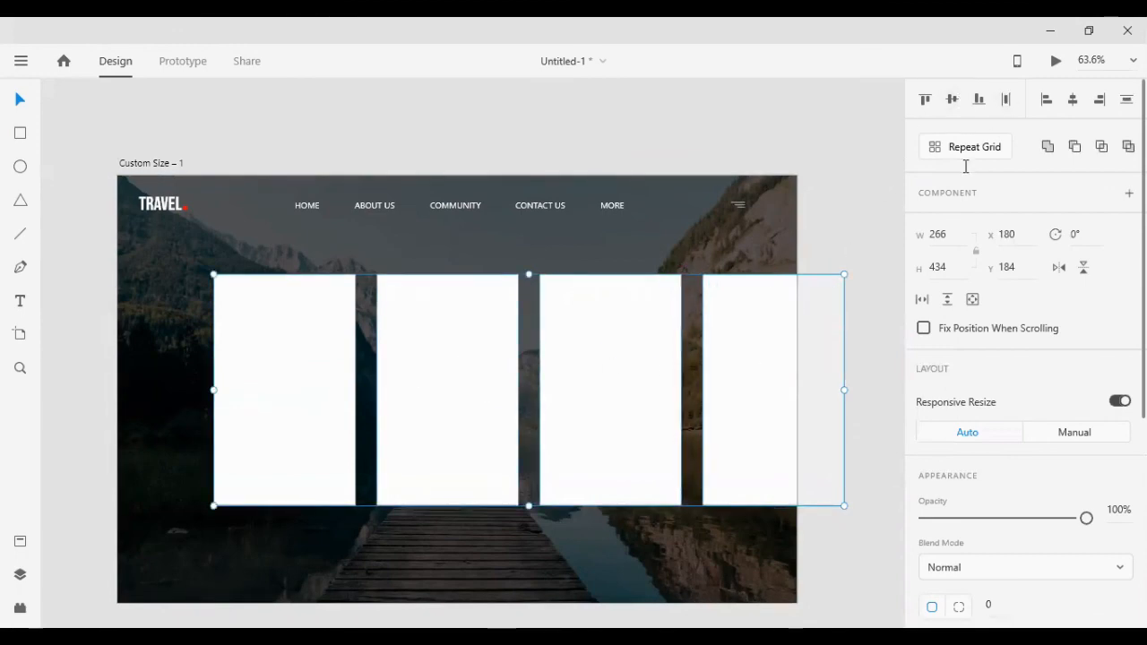
pyautogui.click(885, 217)
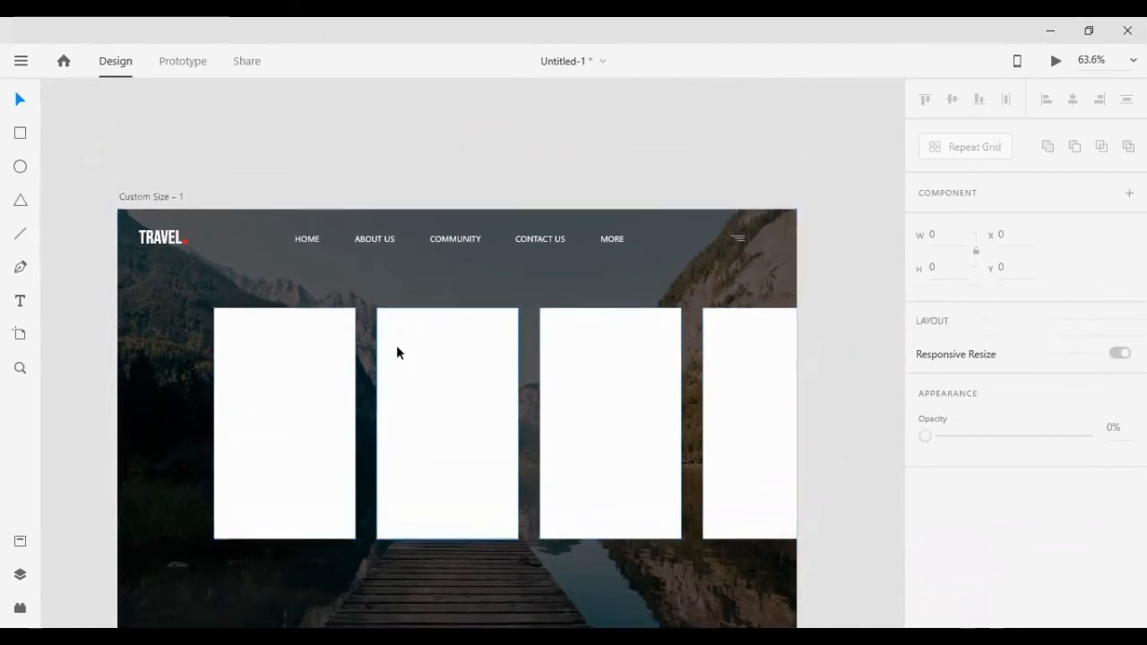
pyautogui.click(245, 339)
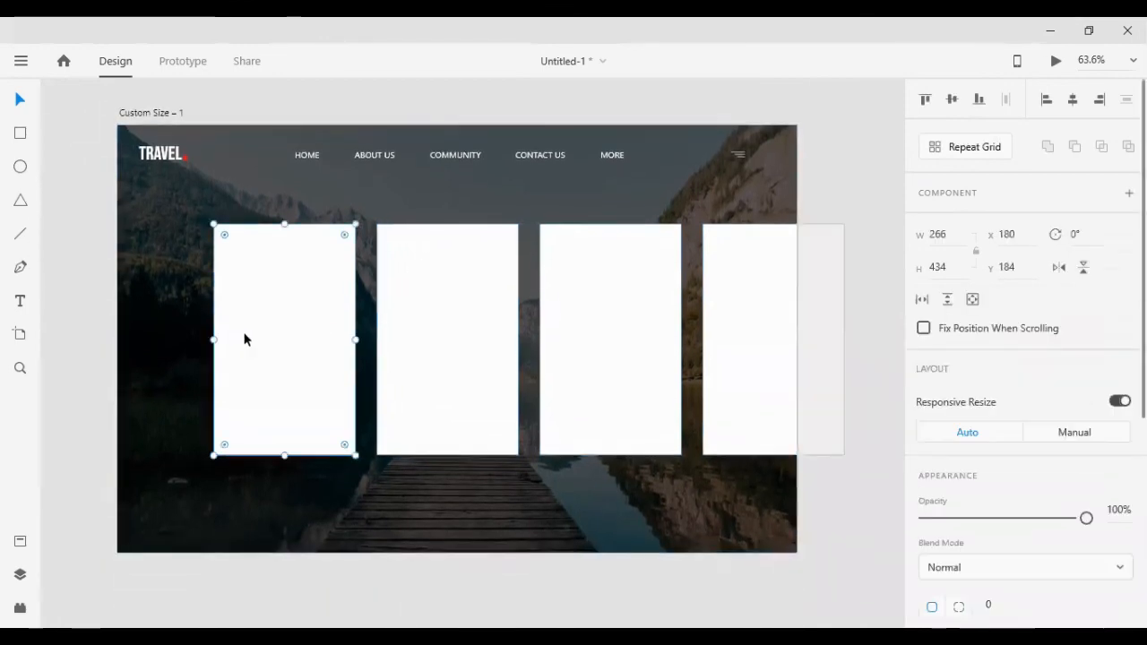
pyautogui.keyDown('shift'); pyautogui.click(478, 319); pyautogui.keyUp('shift')
pyautogui.keyDown('shift'); pyautogui.click(601, 314); pyautogui.keyUp('shift')
pyautogui.keyDown('shift'); pyautogui.click(721, 319); pyautogui.keyUp('shift')
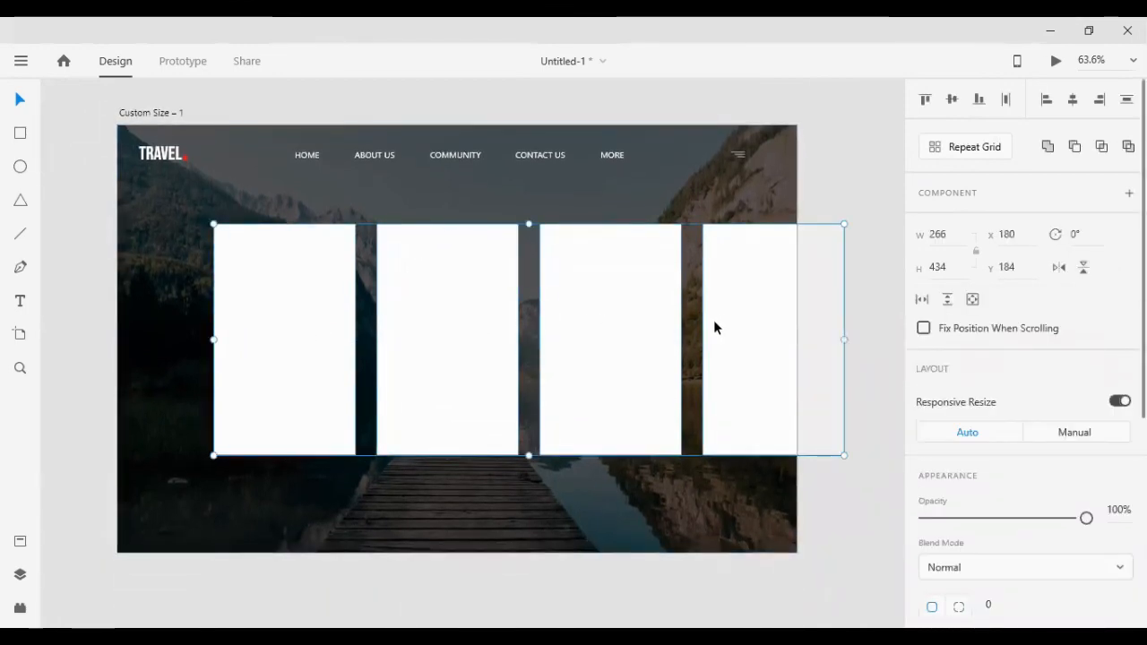
pyautogui.keyDown('shift'); pyautogui.click(589, 473); pyautogui.keyUp('shift')
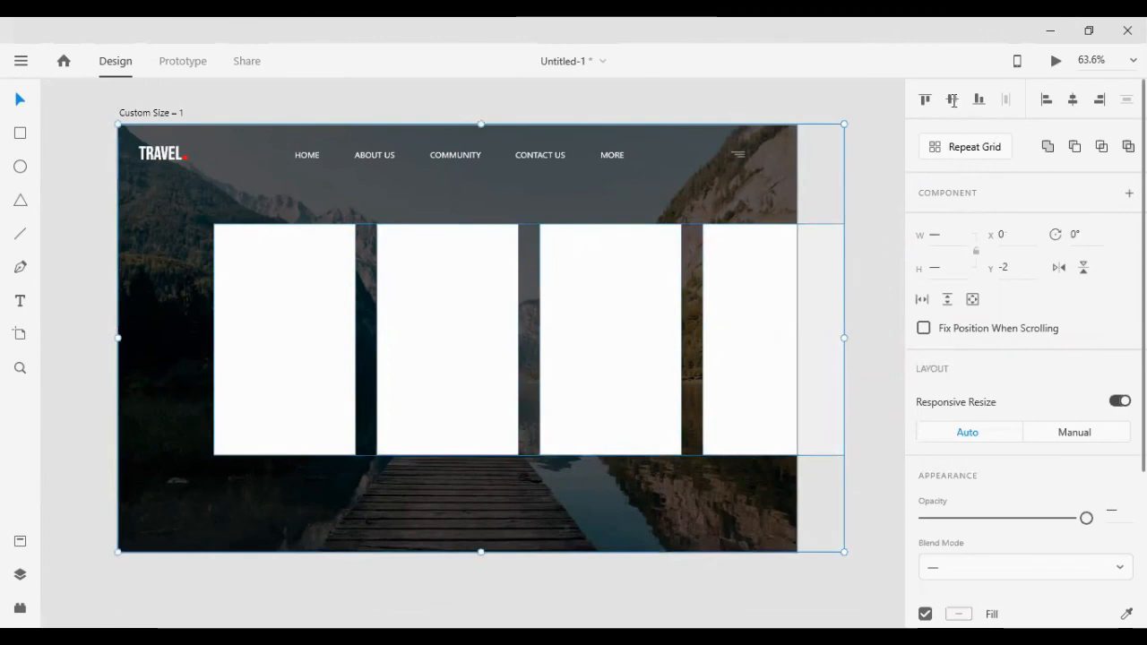
pyautogui.click(868, 207)
# Ungroup the four white cards.
pyautogui.rightClick(635, 309)
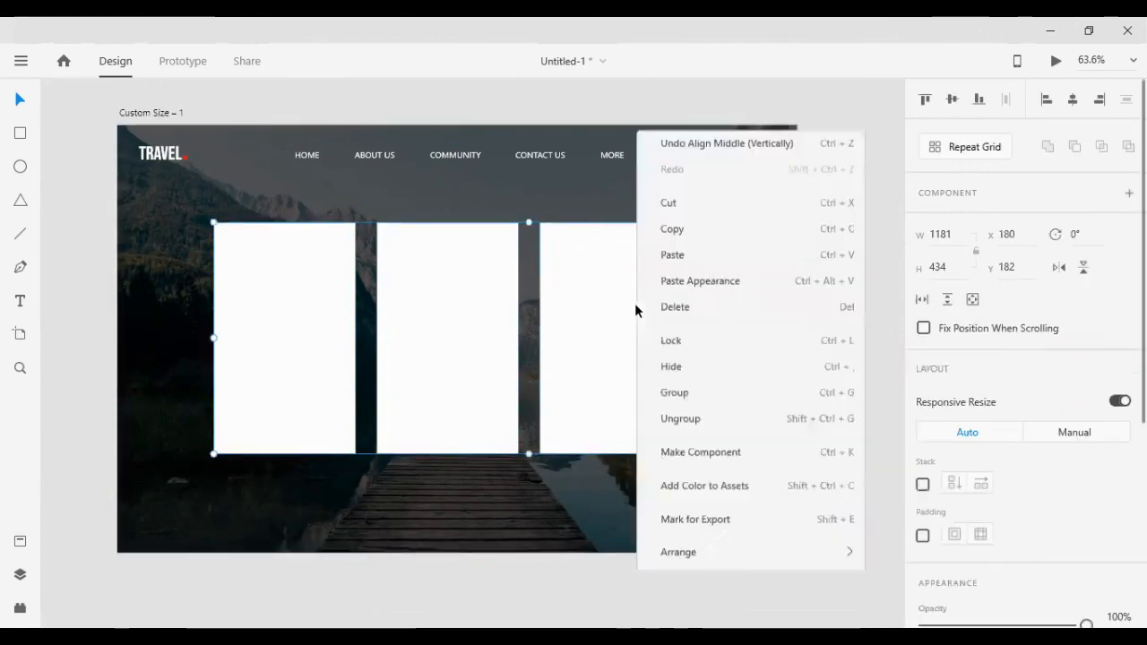
pyautogui.click(690, 306)
pyautogui.click(832, 511)
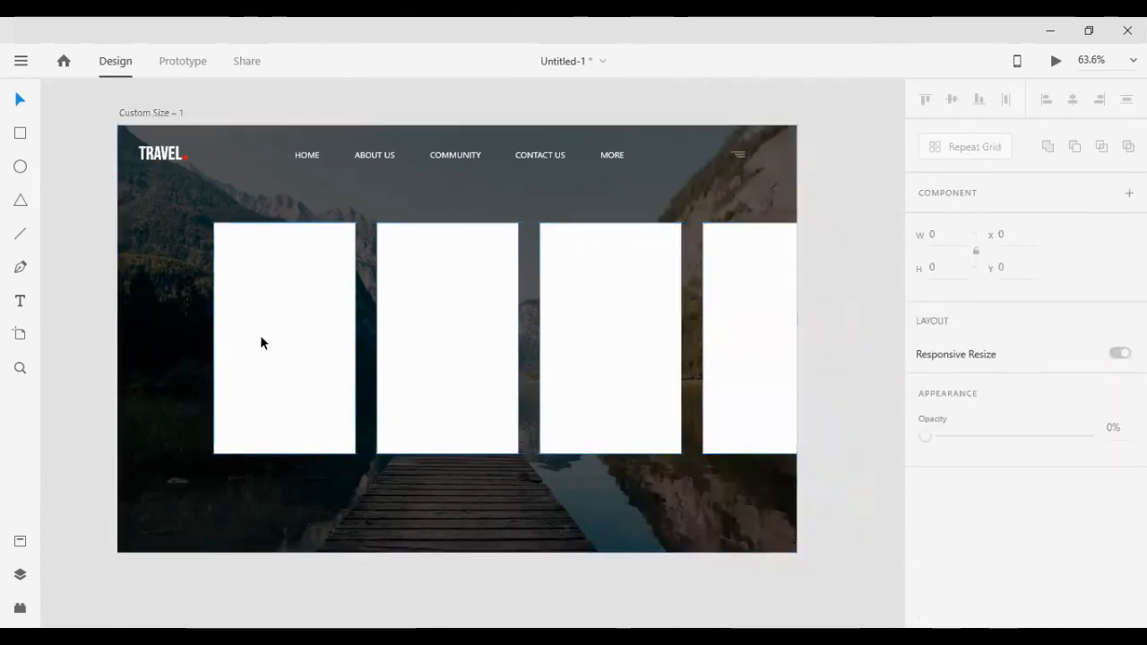
pyautogui.click(243, 399)
pyautogui.click(102, 448)
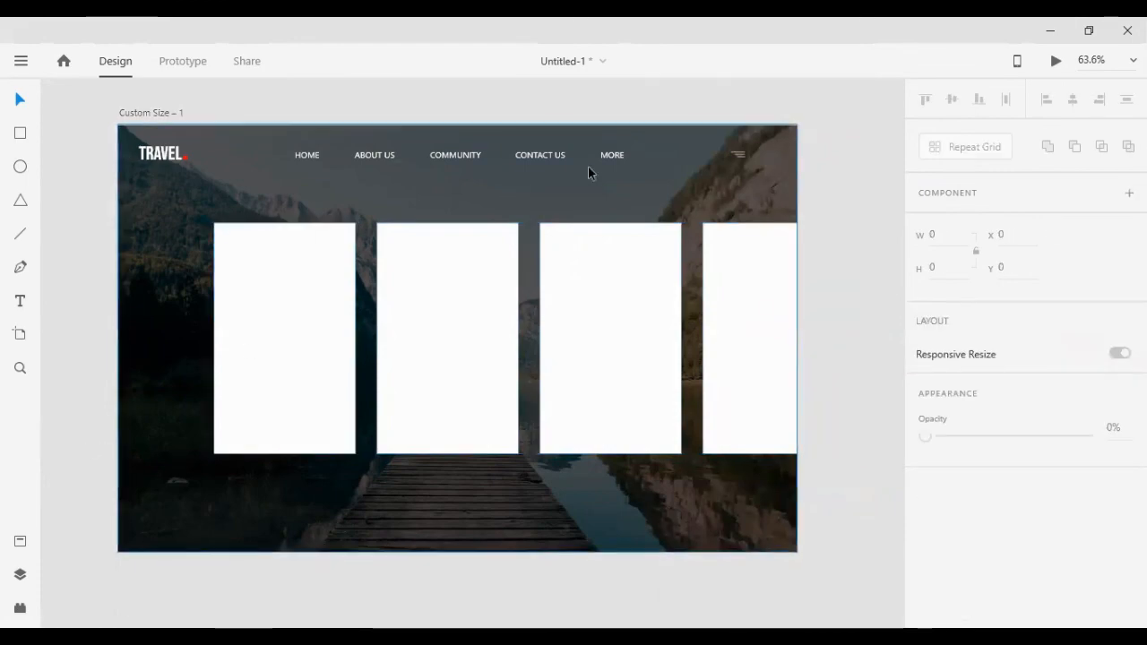